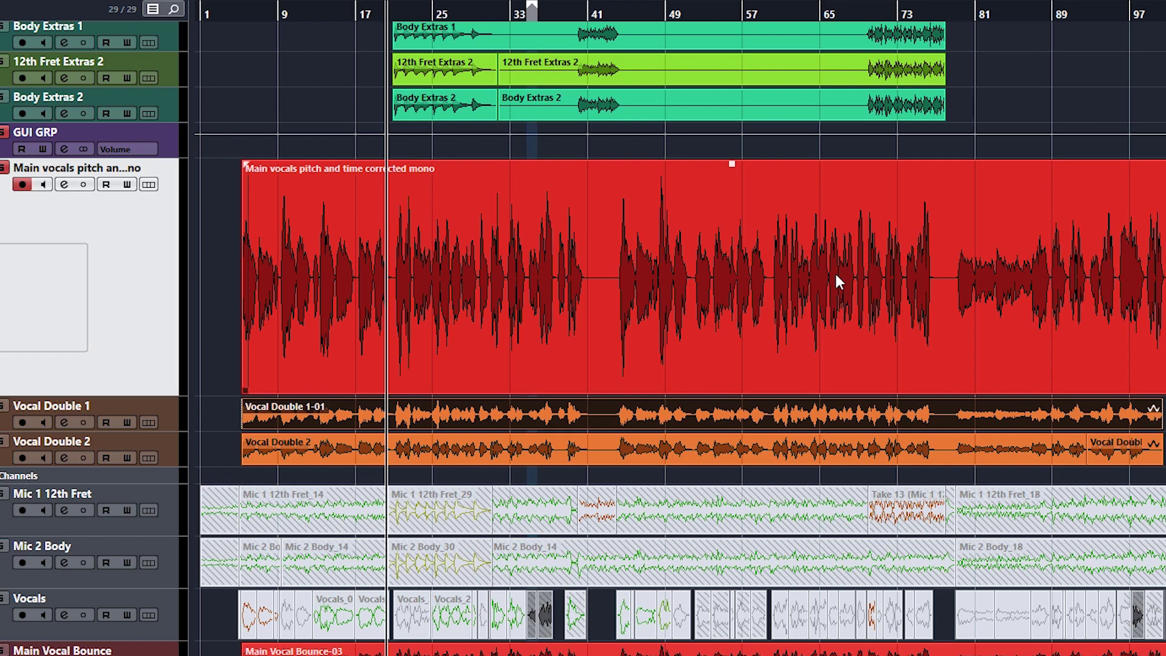
- Insert a Compressor in insert slot 6 of the pitch- and time-corrected main vocals track and move its window clear
left_click(66, 185)
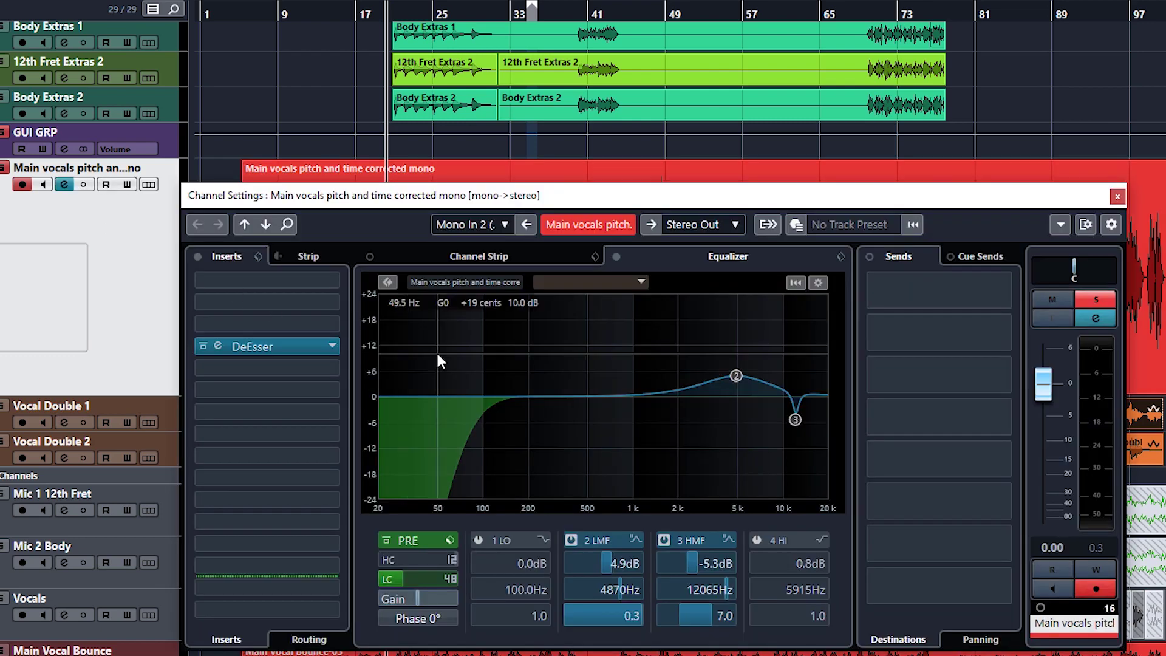
left_click(321, 388)
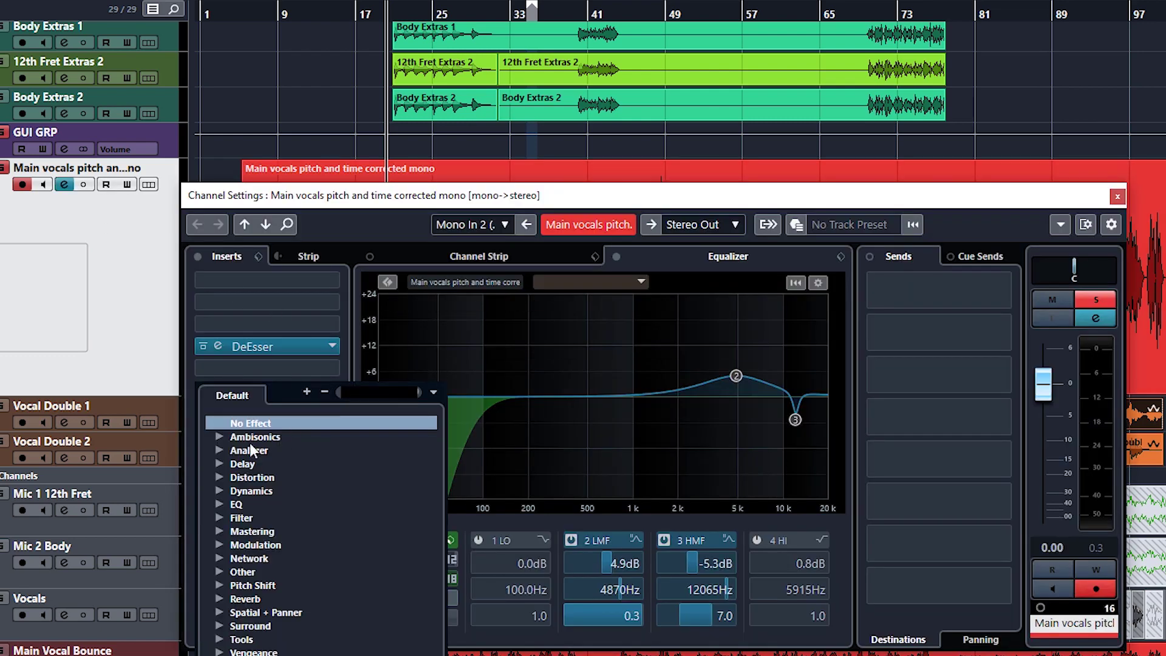
left_click(219, 491)
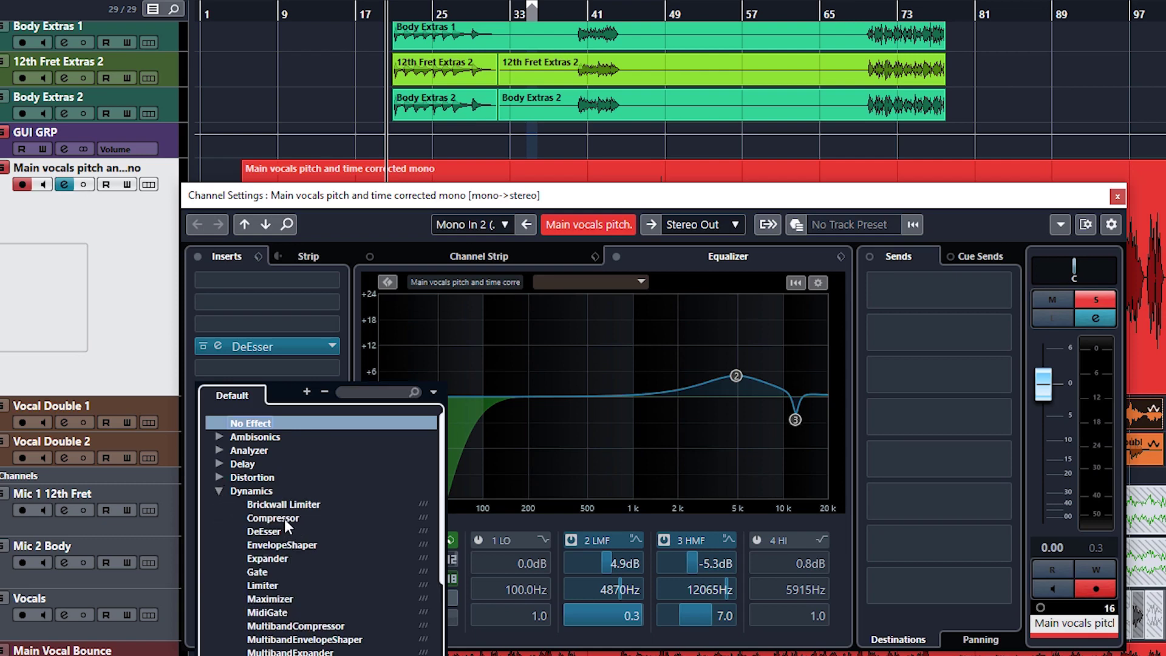
left_click(285, 519)
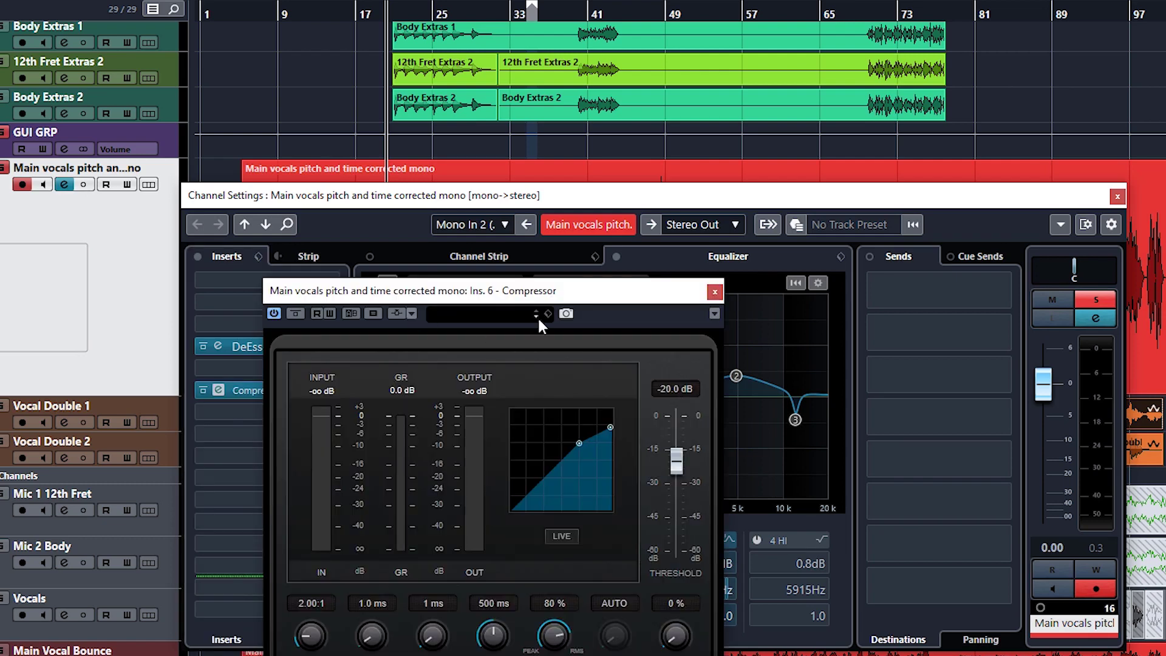
left_click_drag(570, 298, 700, 150)
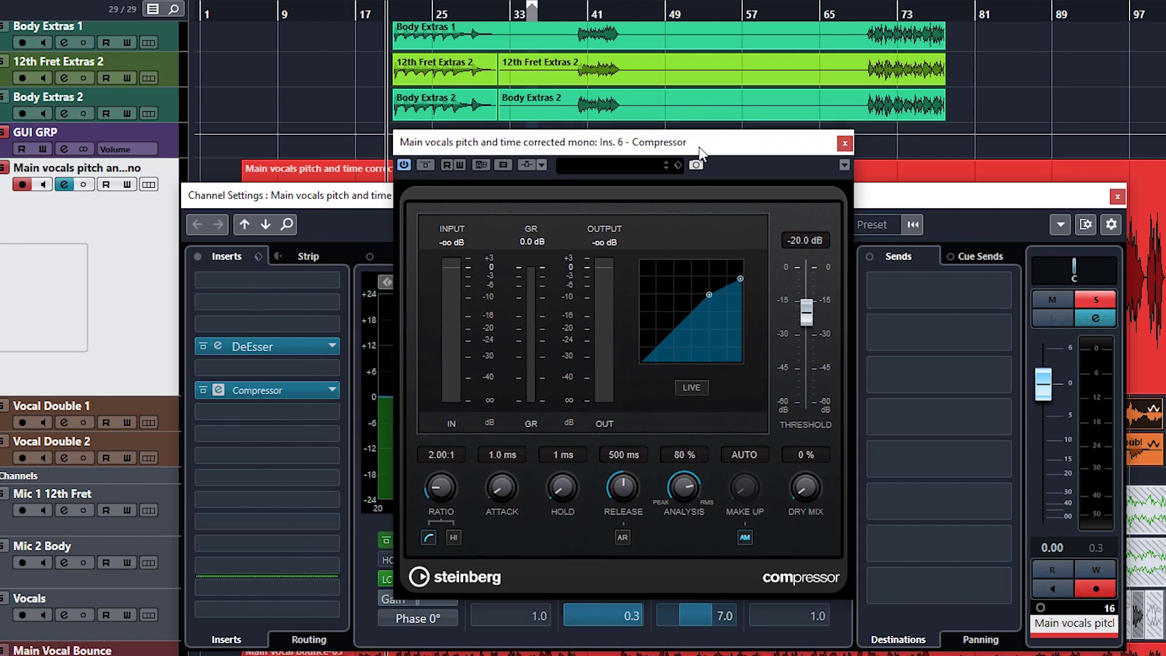
- Set the main vocal compressor's ratio to 4.83:1 and threshold to -20.2 dB, and close the compressor and channel settings
left_click_drag(808, 323, 811, 311)
left_click_drag(447, 478, 454, 429)
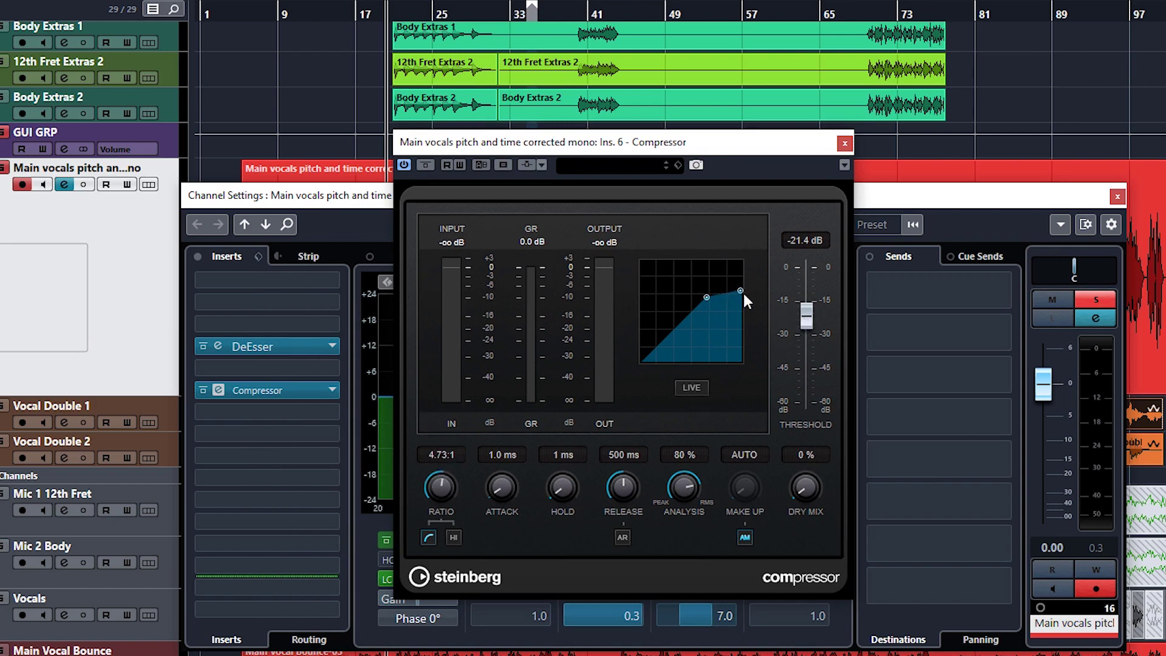
left_click_drag(810, 312, 793, 339)
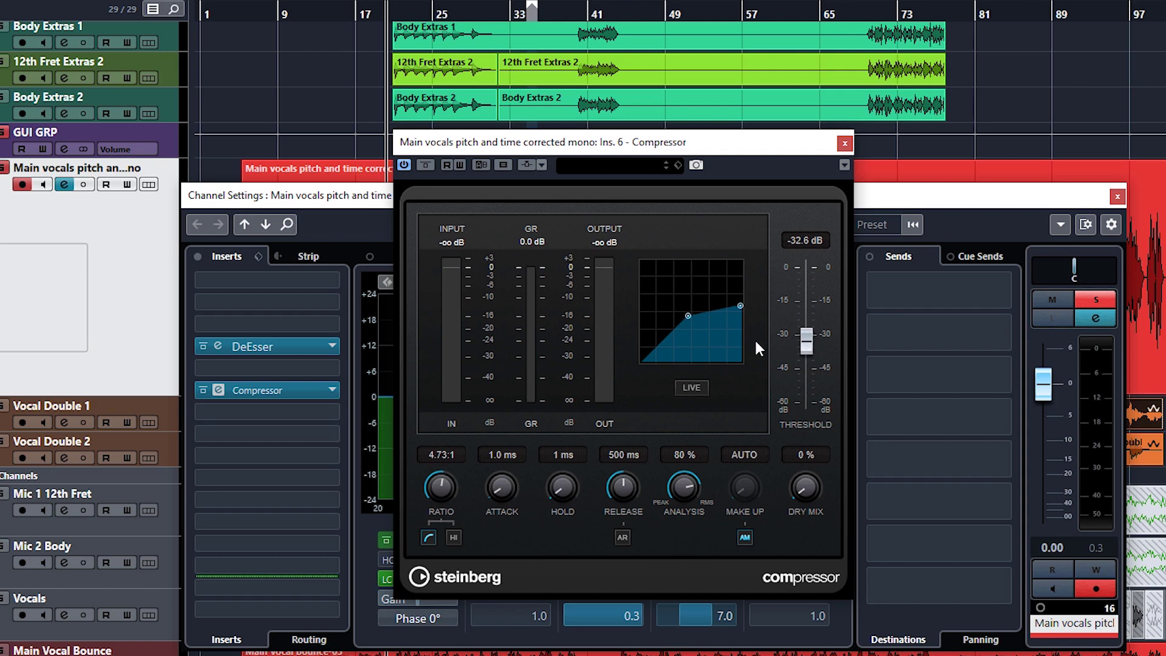
left_click_drag(794, 337, 807, 334)
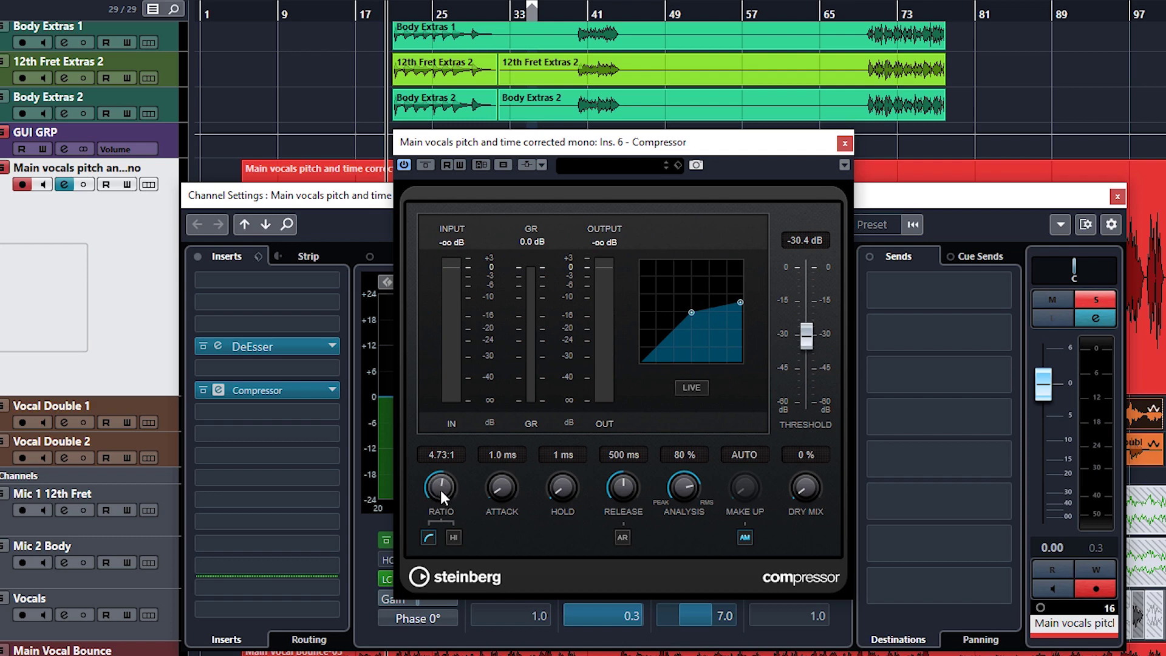
scroll(443, 488, "down", 1)
mouse_move(801, 329)
left_mouse_down()
mouse_move(810, 301)
mouse_move(808, 312)
left_mouse_up()
left_click(845, 144)
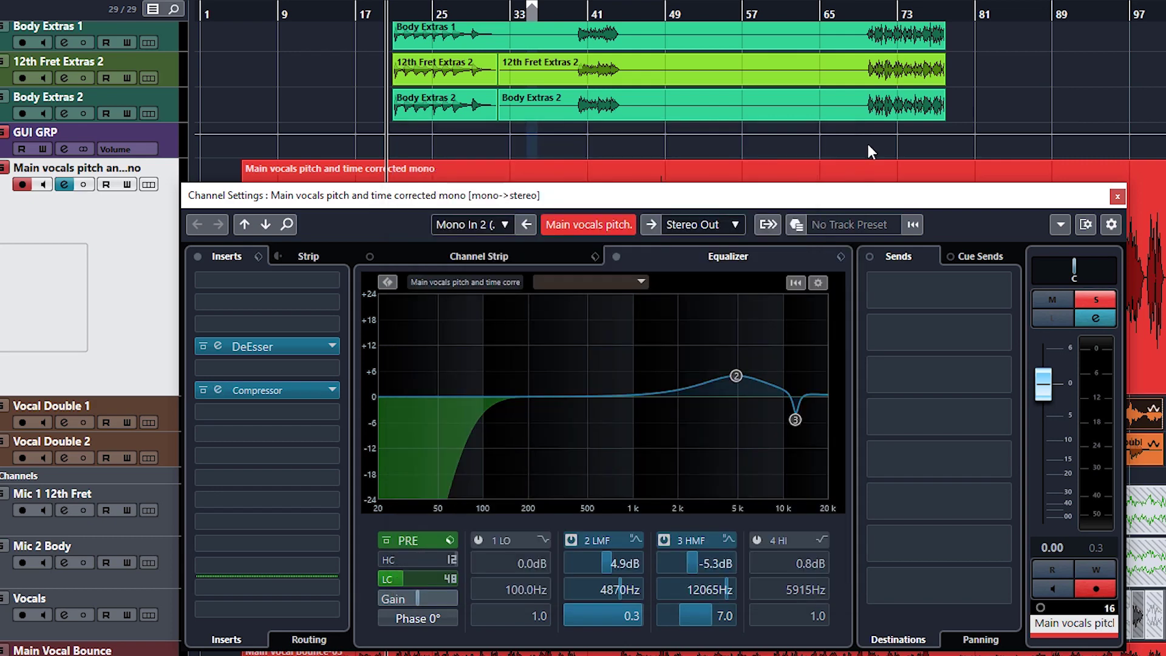
left_click(1118, 196)
- Reopen the main vocal's compressor without the channel settings and place it so the opening of the vocal event stays visible
left_click_drag(235, 10, 234, 26)
left_click(312, 301)
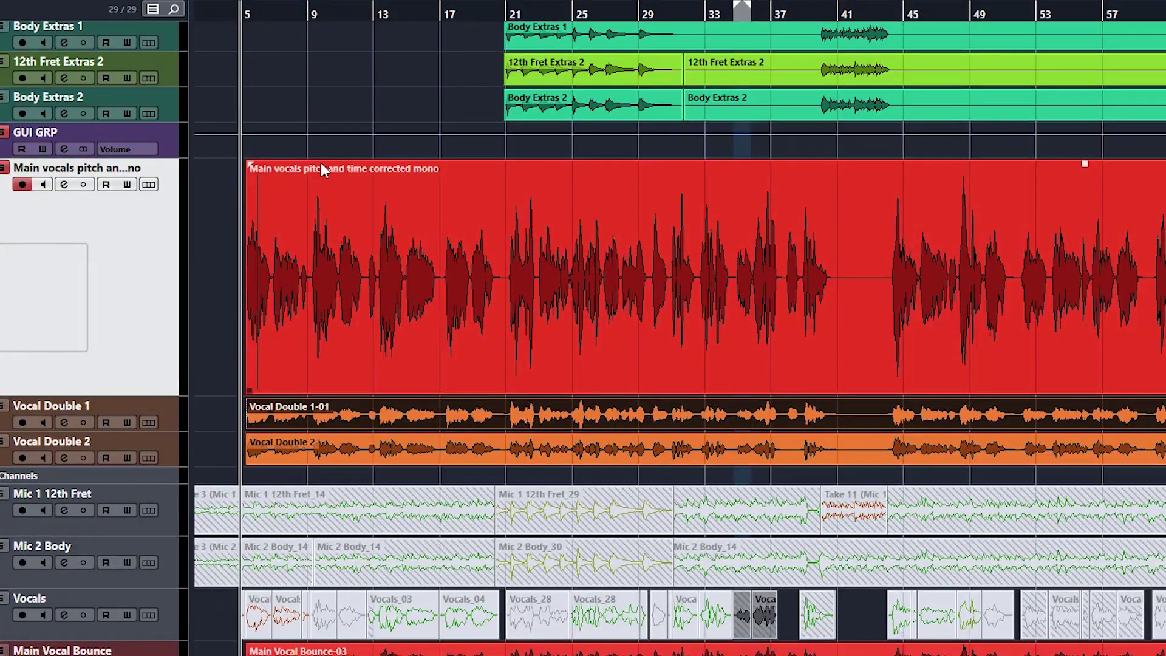
left_click(258, 27)
left_click_drag(250, 12, 252, 24)
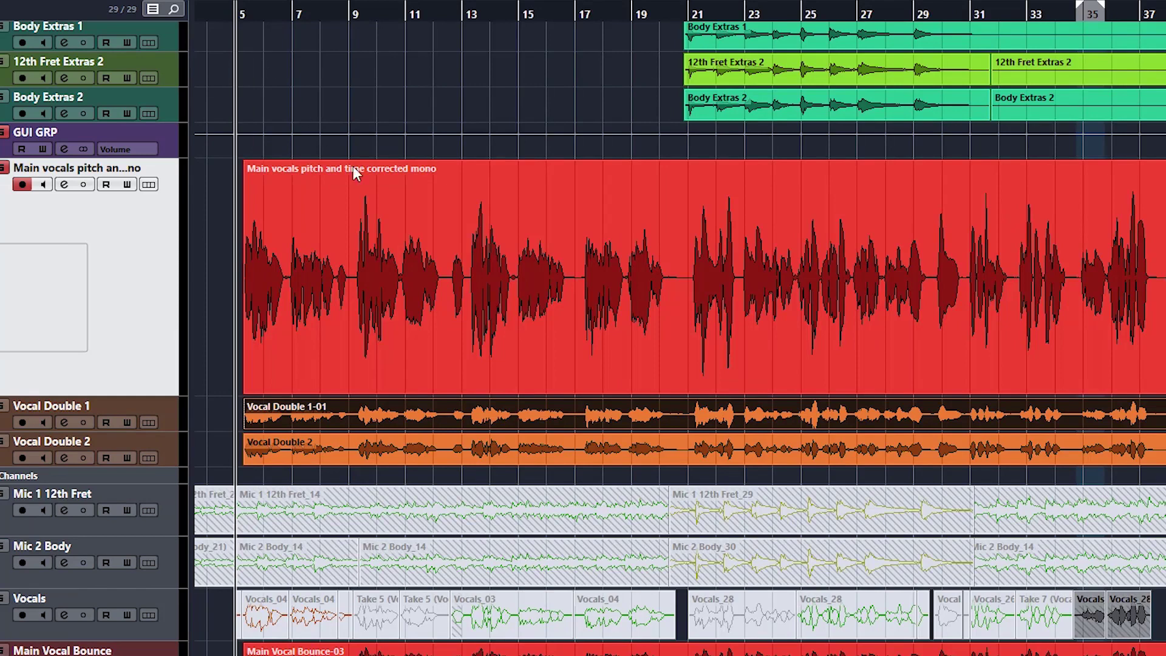
left_click(360, 266)
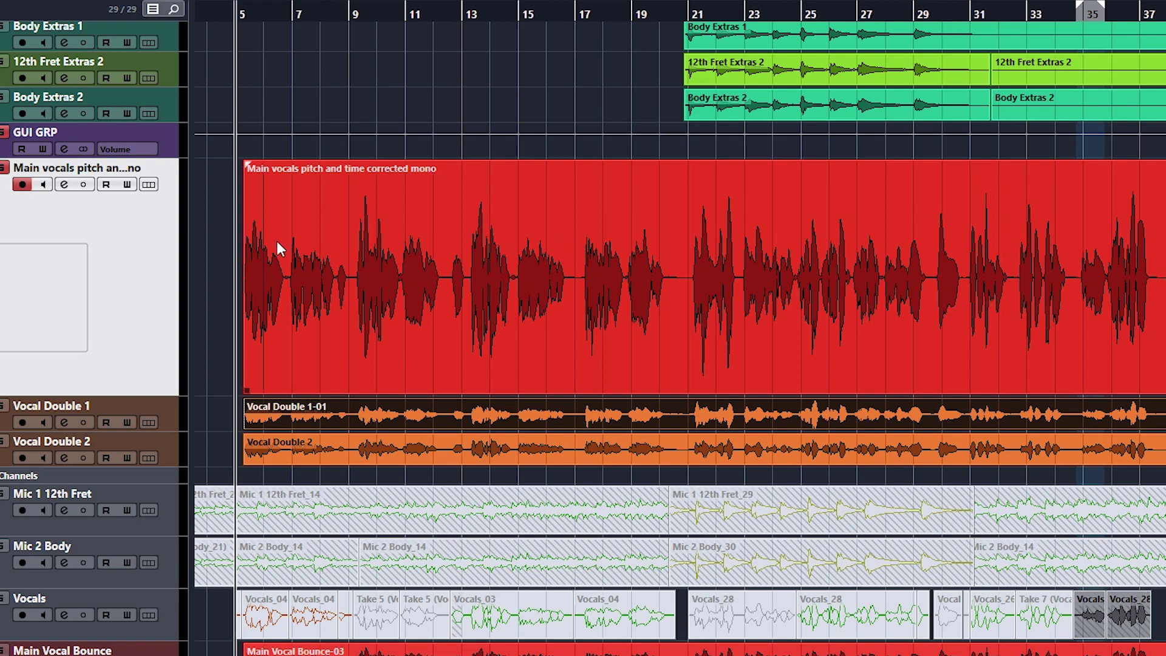
key("e")
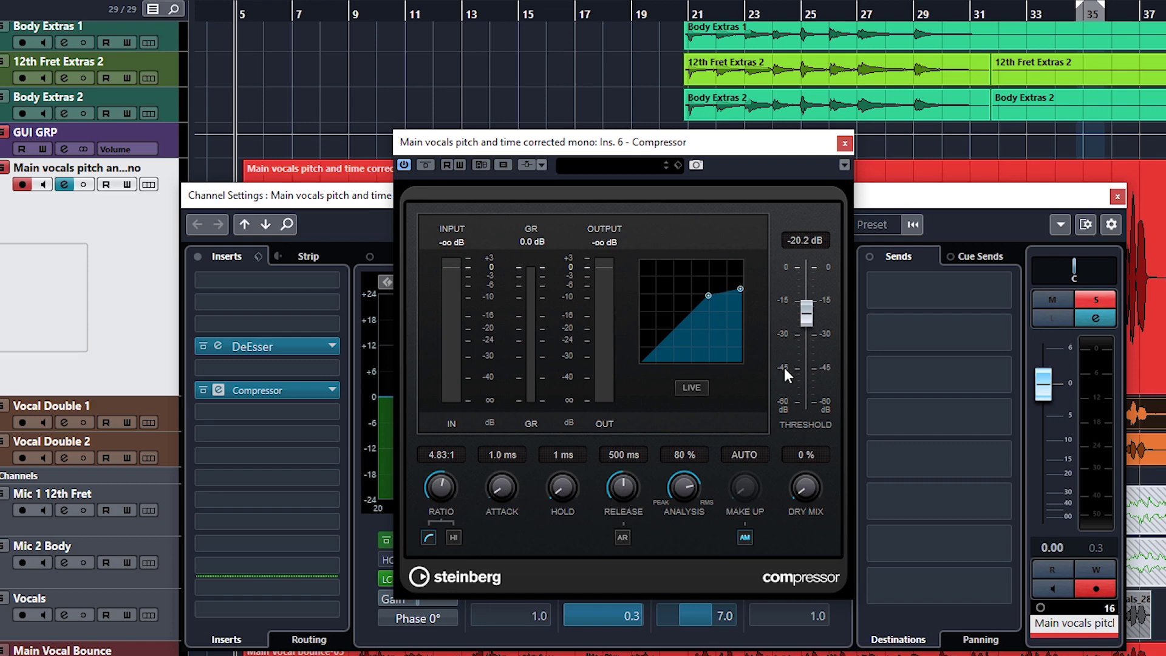
left_click_drag(644, 152, 691, 117)
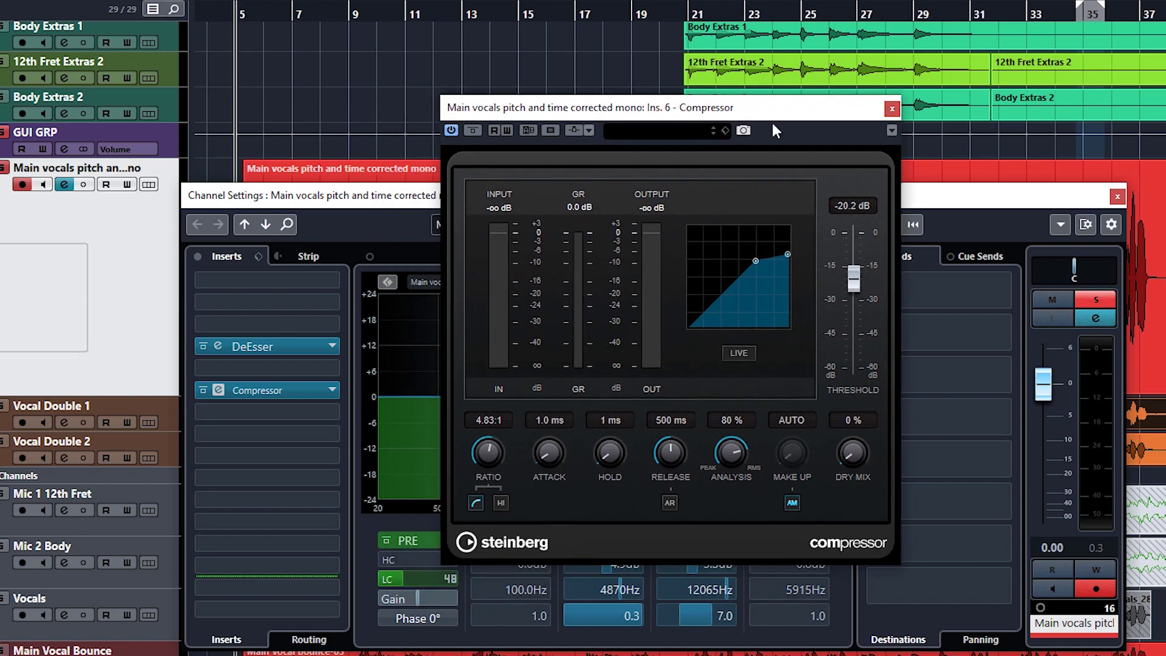
left_click(1118, 197)
left_click_drag(625, 162, 733, 127)
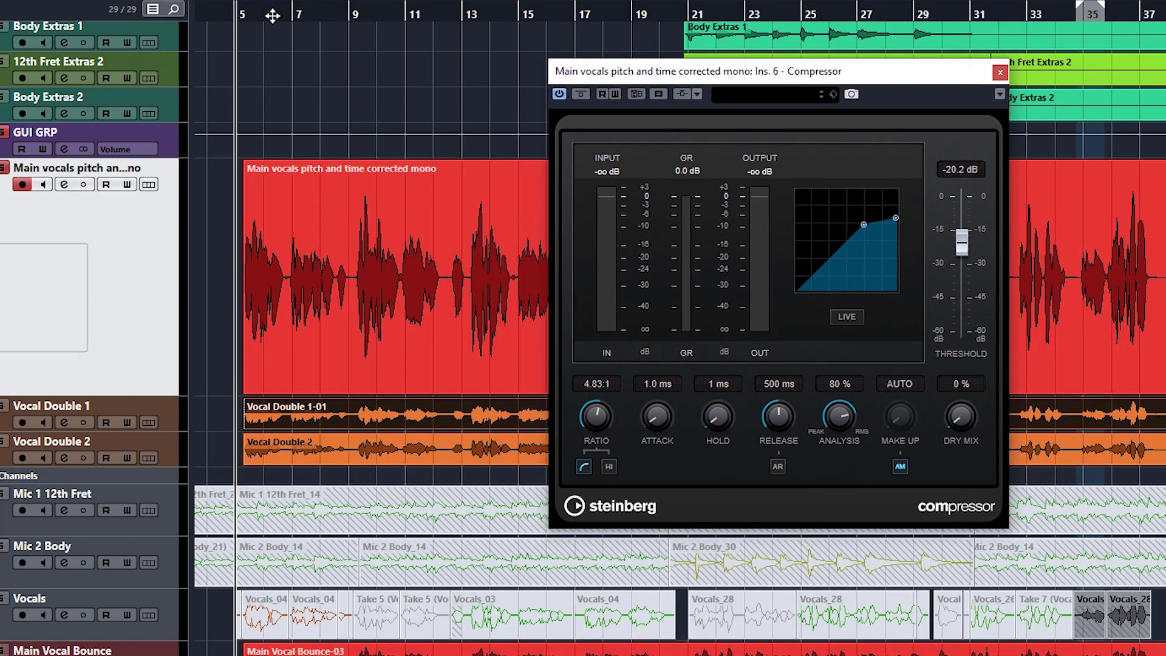
- Set the loop range from bar 5 to bar 15 and activate cycle playback
left_click_drag(244, 5, 518, 48)
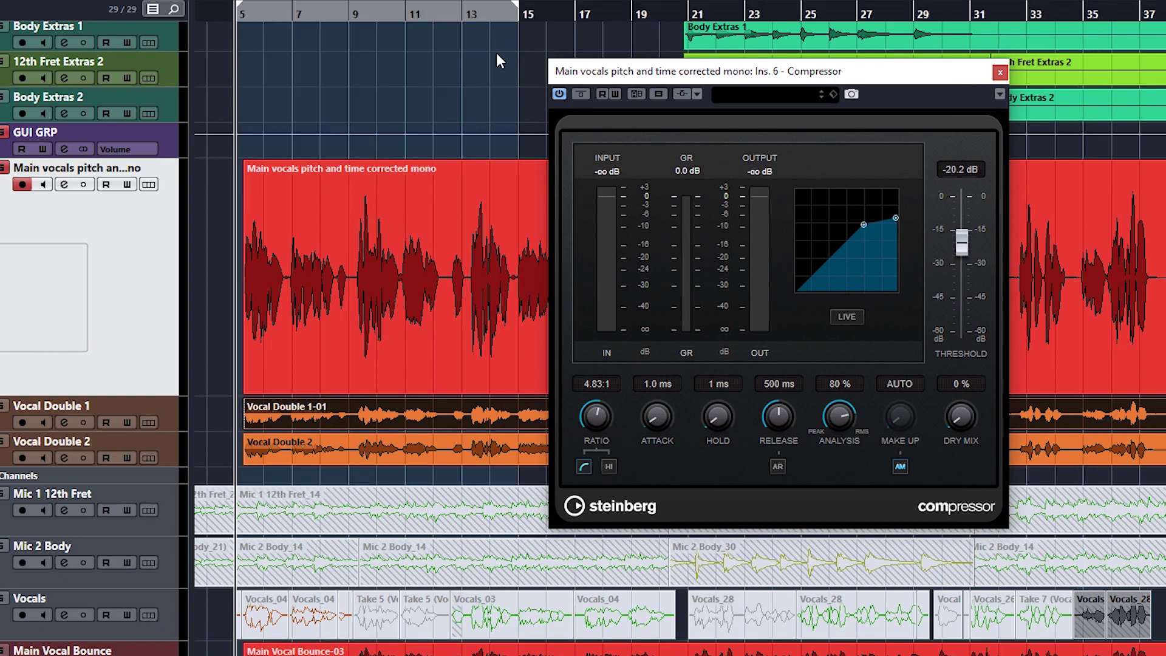
left_click(396, 225)
key("KP_Divide")
- Set the compressor's ratio to 3.47:1 and play the looped vocal to check the gain reduction
left_click_drag(595, 418, 589, 439)
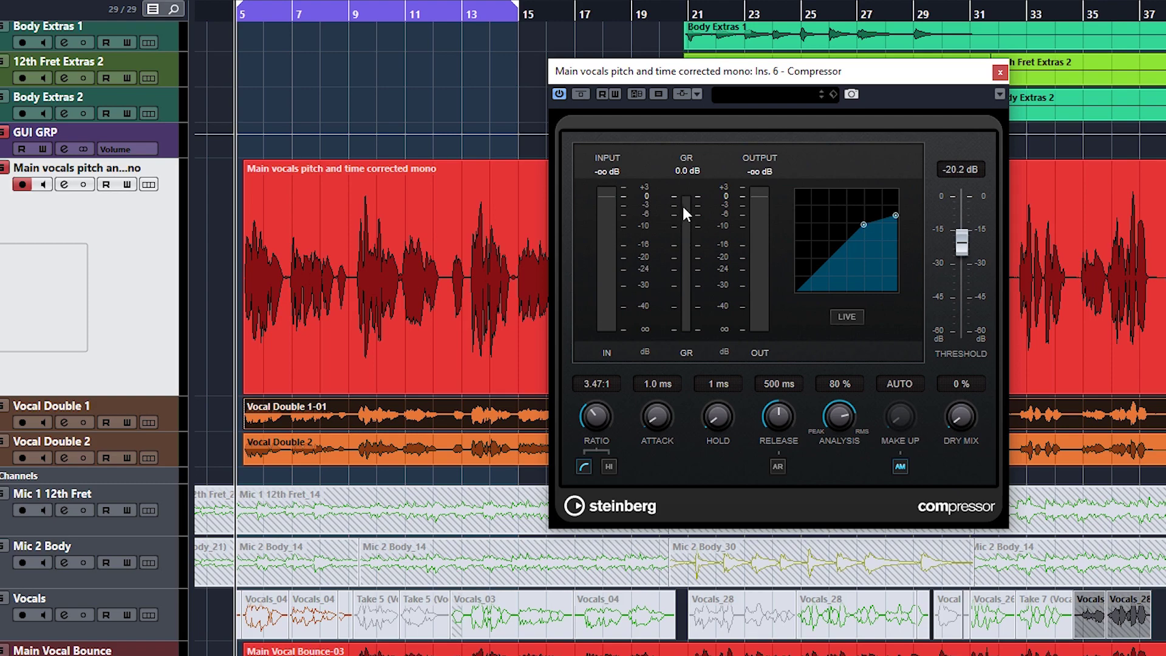
key("space")
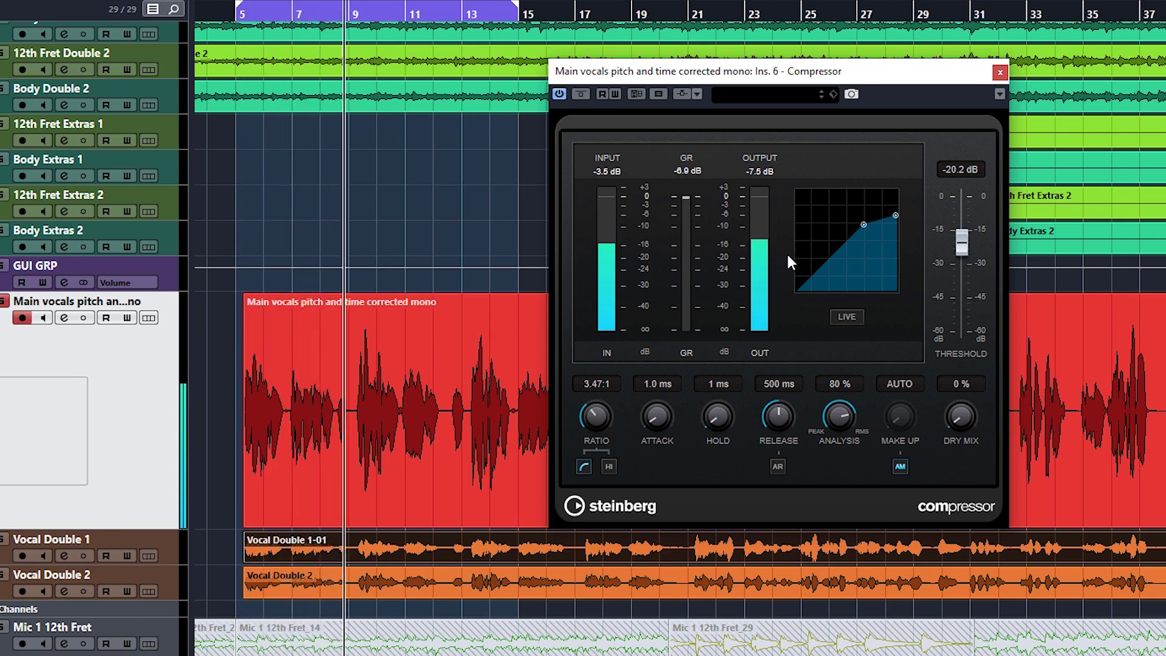
key("space")
- Set the compressor's threshold to -16.1 dB and replay the loop from its start
left_click_drag(962, 242, 961, 231)
key("KP_1")
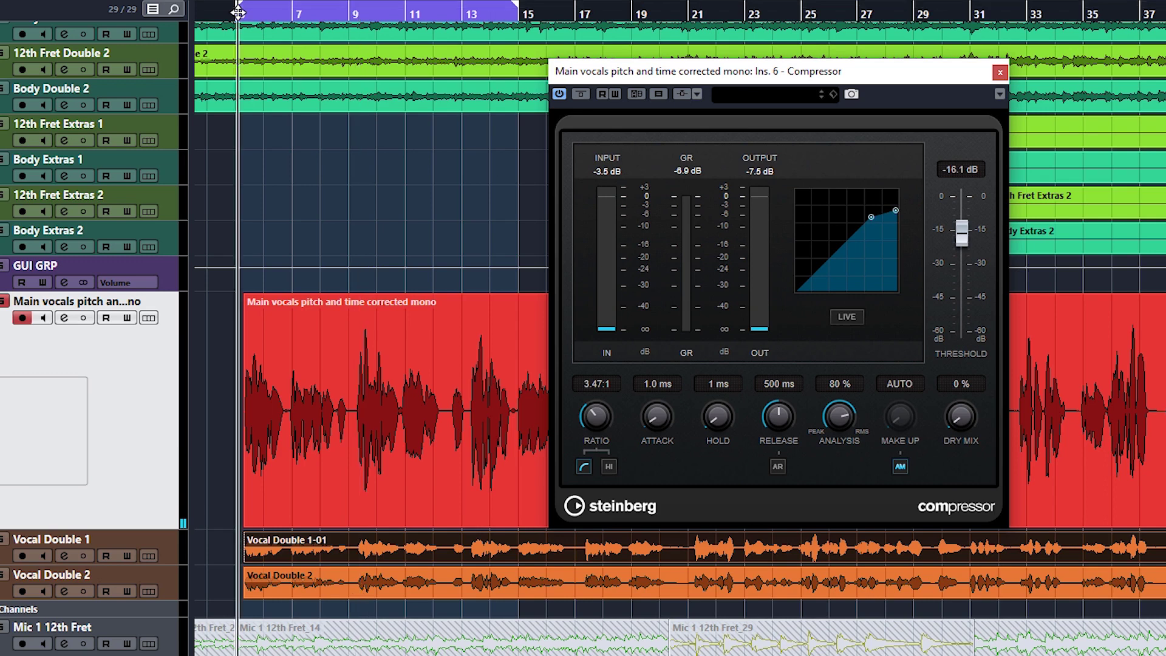
key("space")
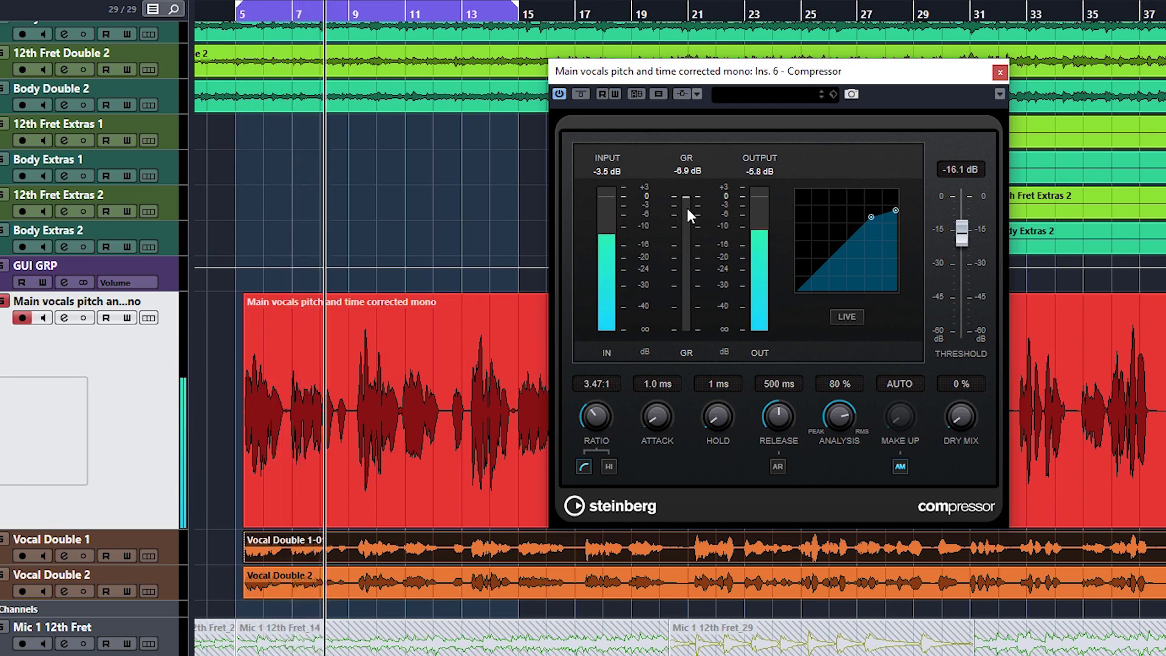
key("space")
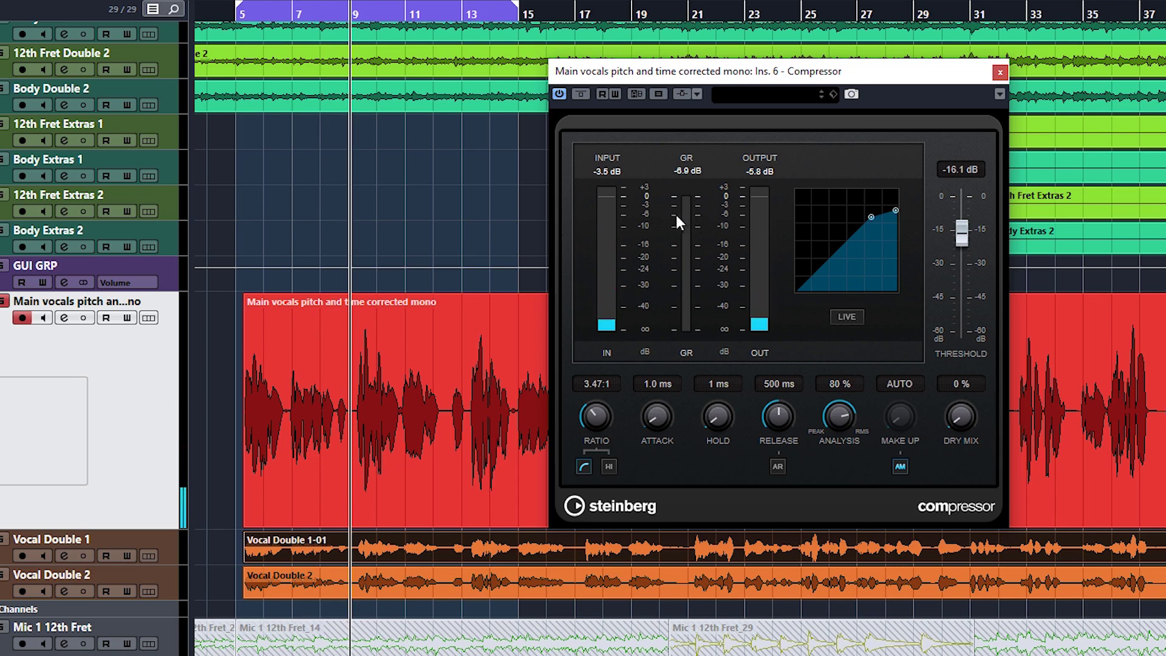
- Play the vocal from bars 12 and 13 to check gain reduction, and set the compressor's ratio to 2.73:1
left_click(433, 14)
left_click(457, 413)
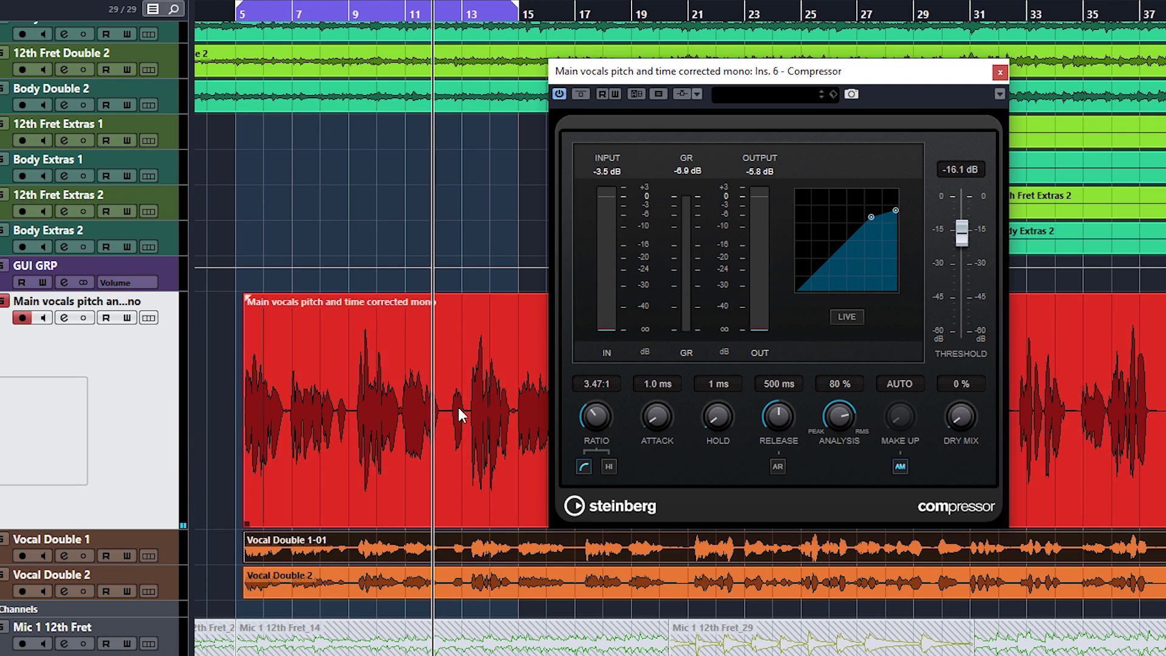
key("space")
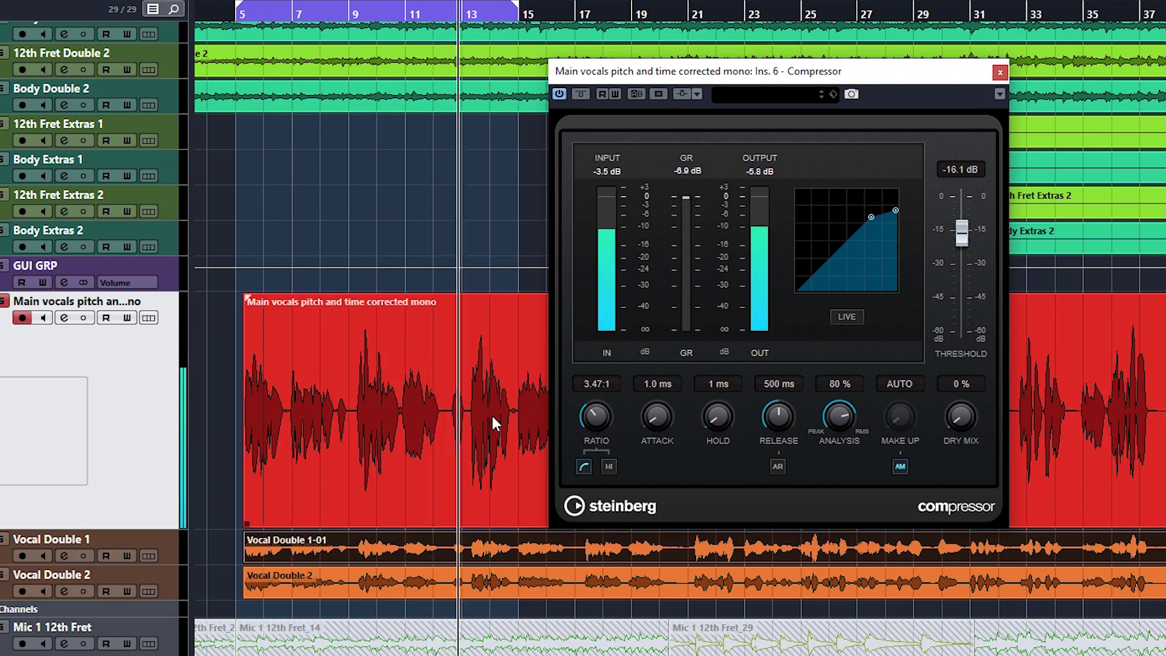
key("space")
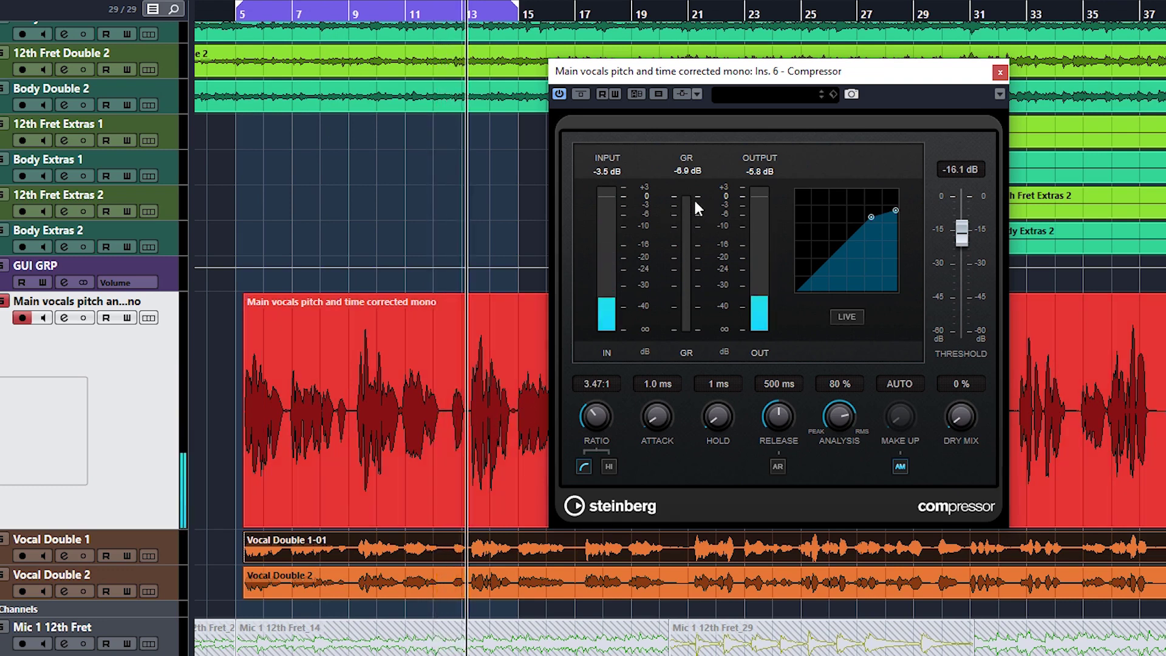
left_click_drag(434, 18, 463, 20)
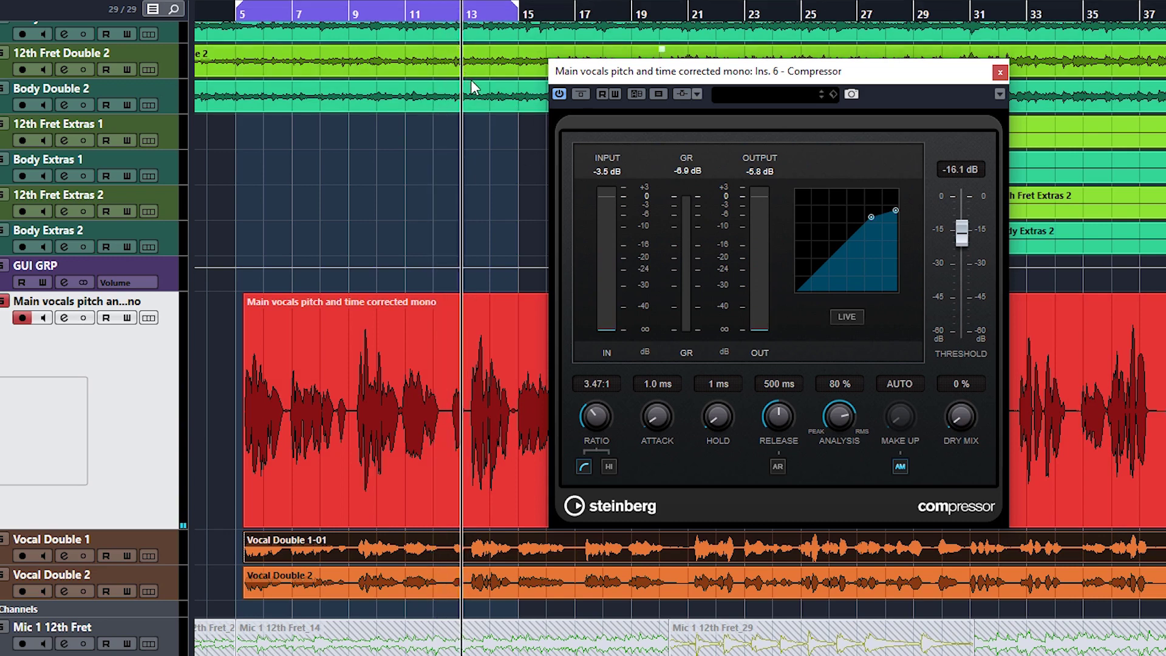
key("space")
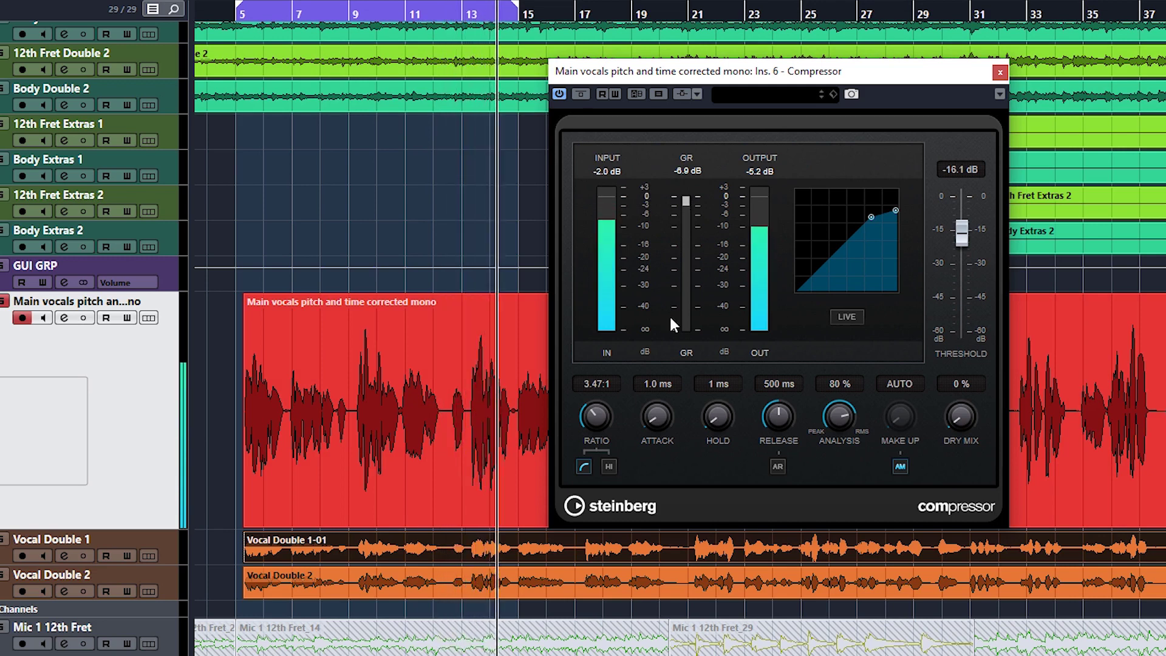
key("space")
left_click_drag(598, 417, 593, 429)
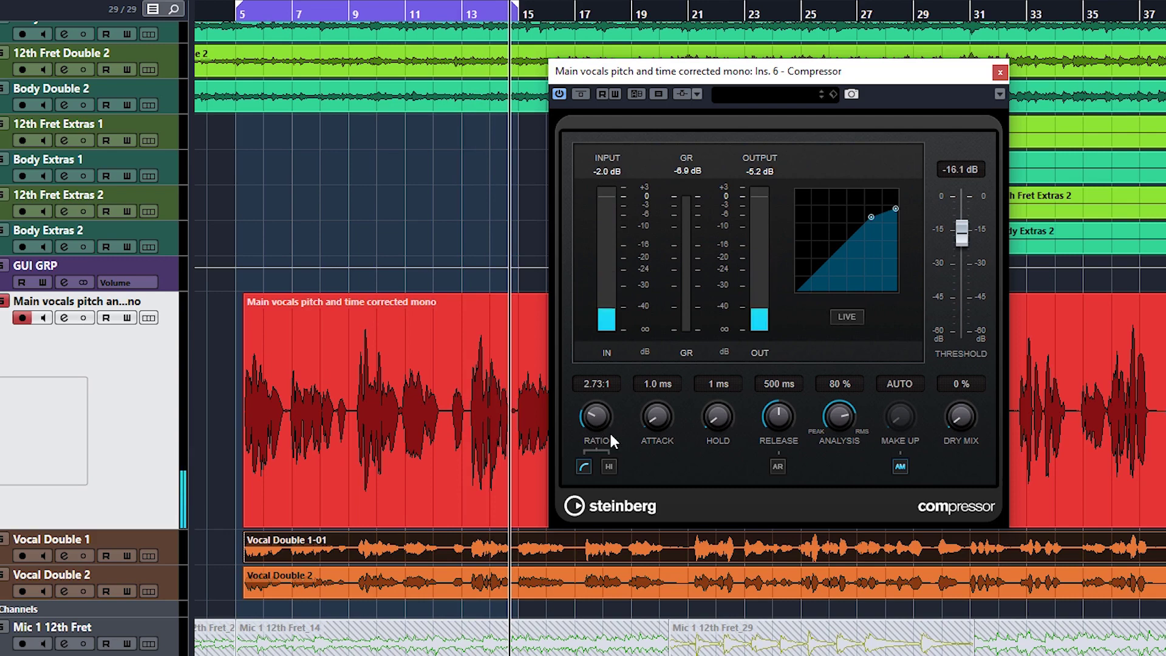
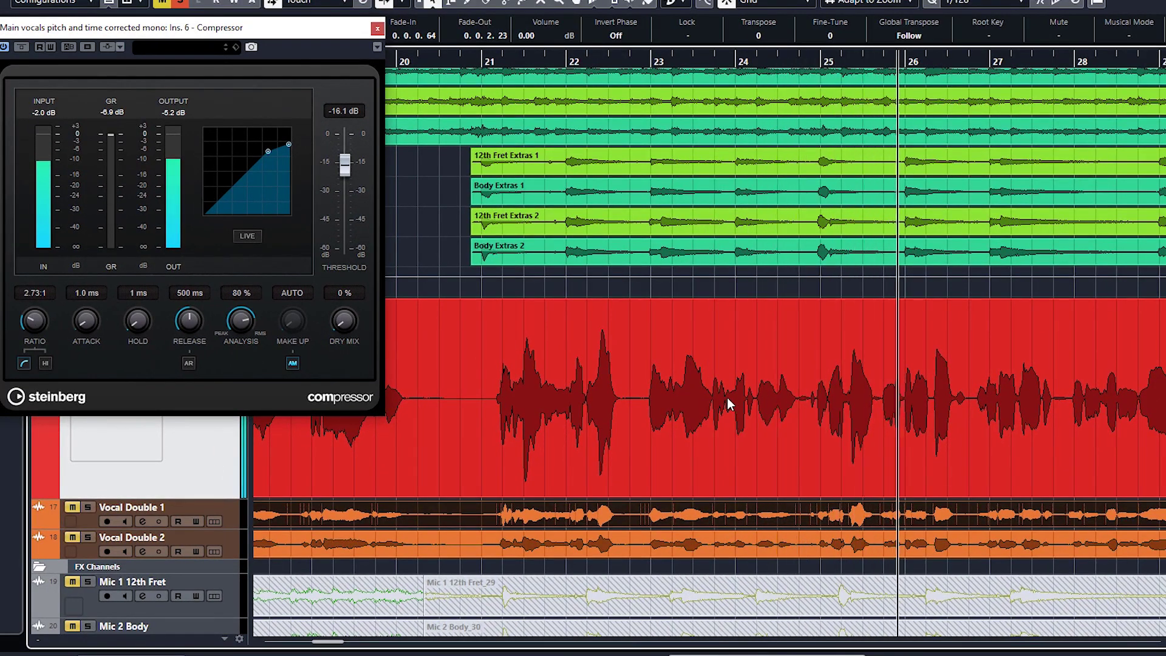
- Set the compressor's threshold to -20.0 dB during playback and replay the vocal from bar 21
left_click_drag(348, 165, 348, 174)
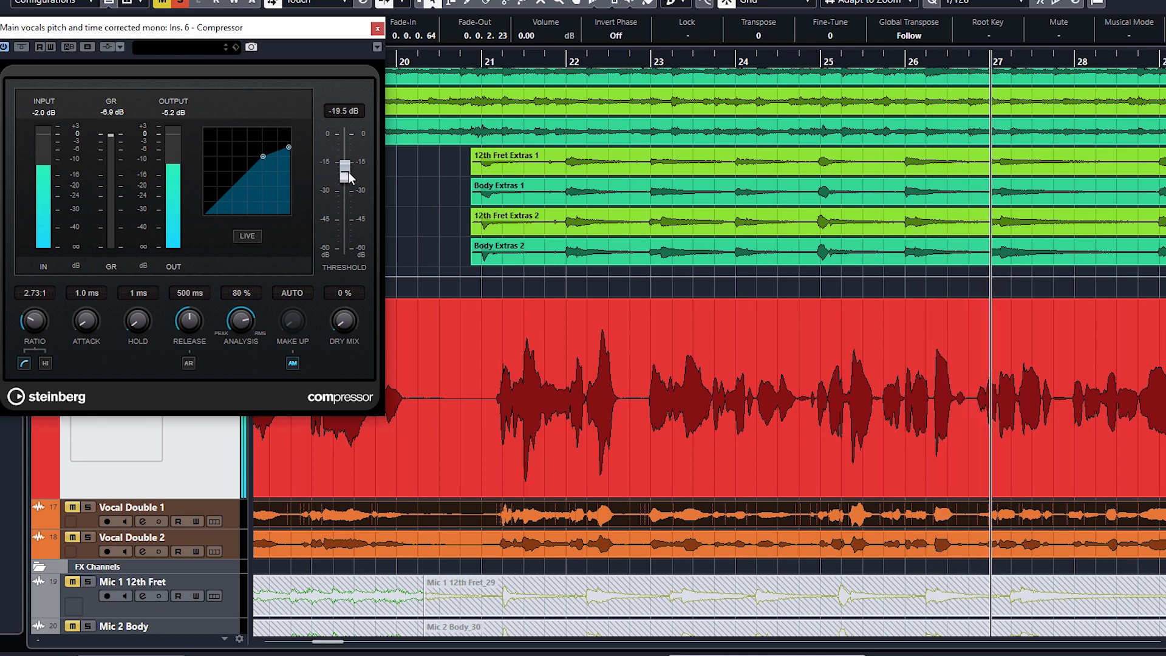
left_click(485, 55)
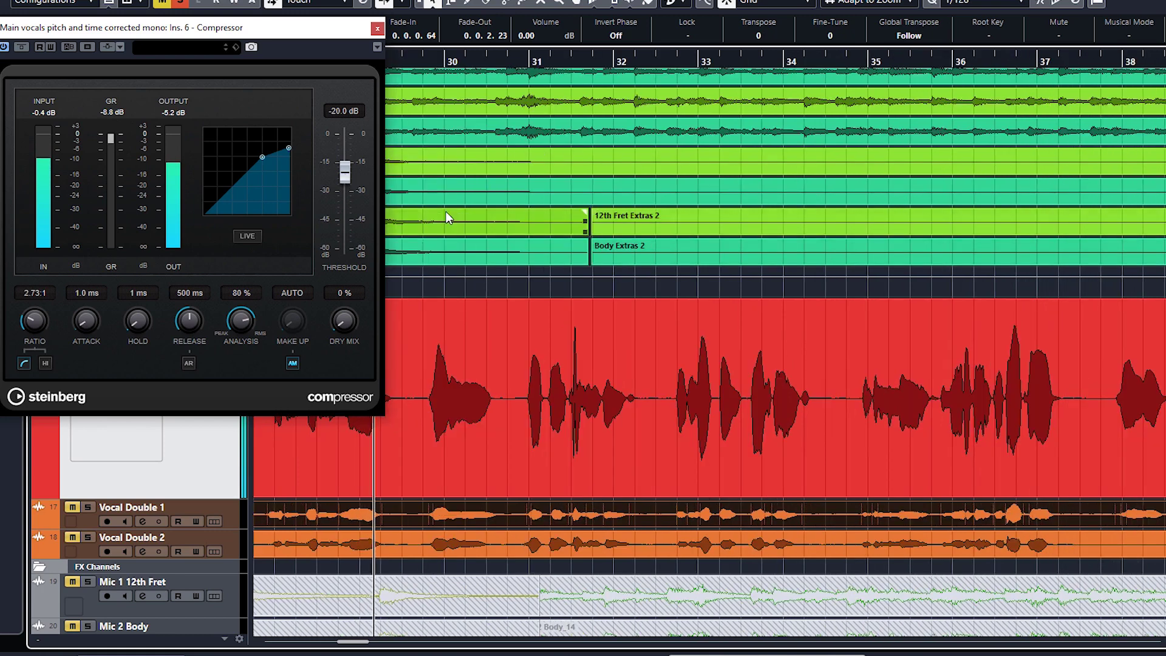
key("space")
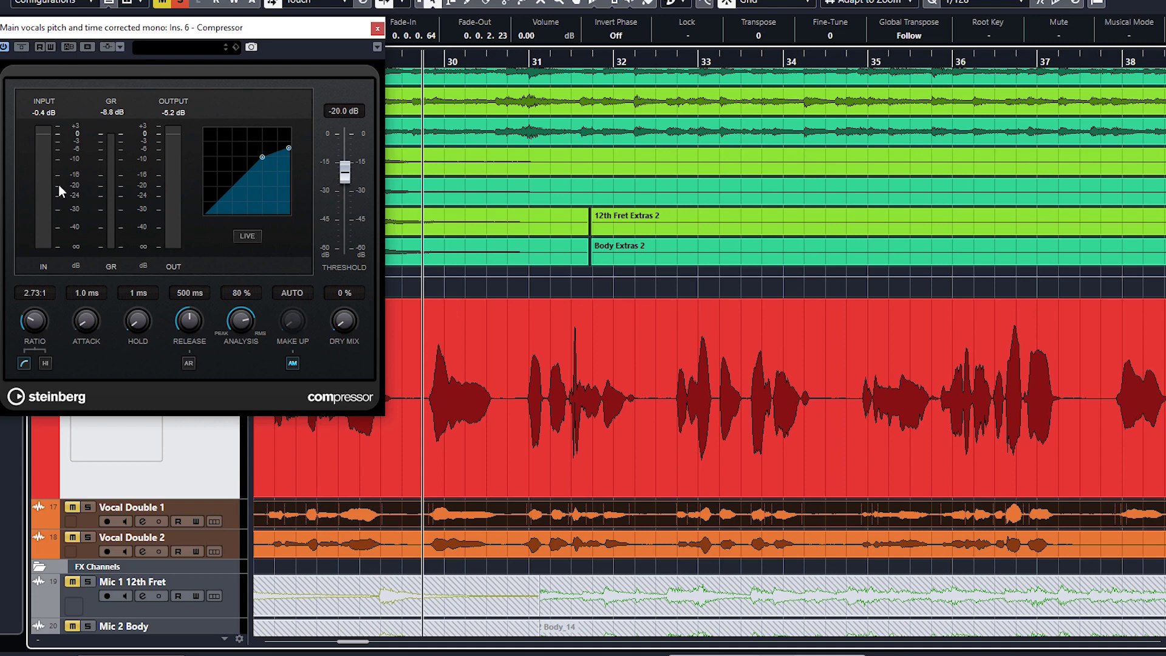
- Play the vocal on to bar 34 while watching the gain reduction, and return the playhead to bar 31
left_click(519, 306)
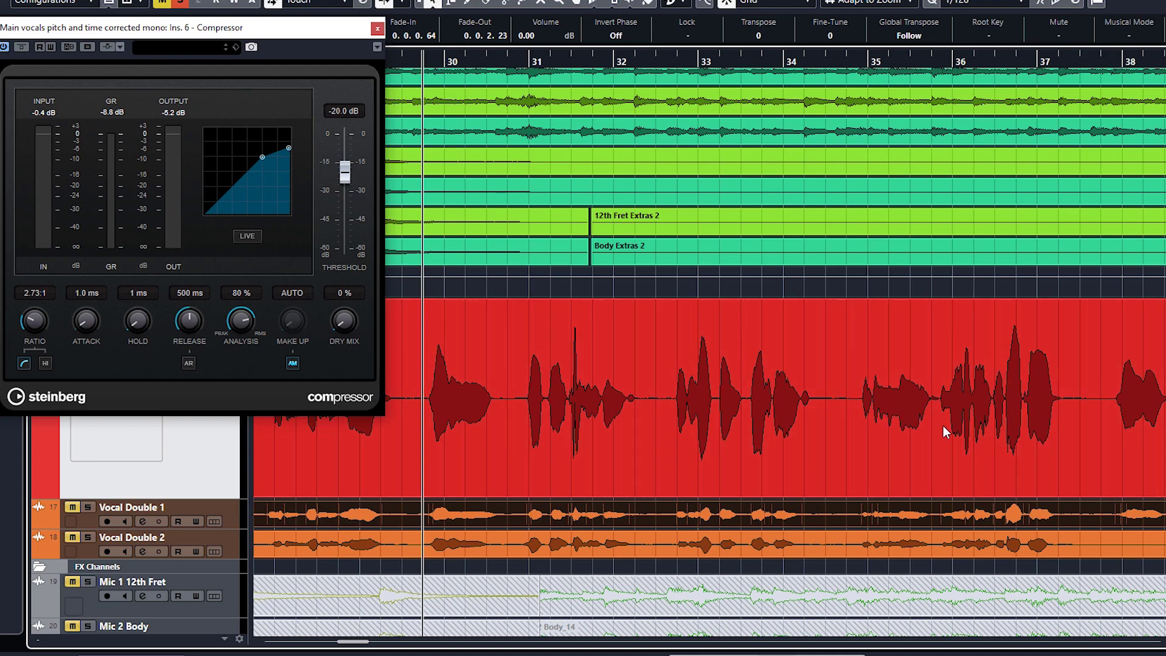
key("space")
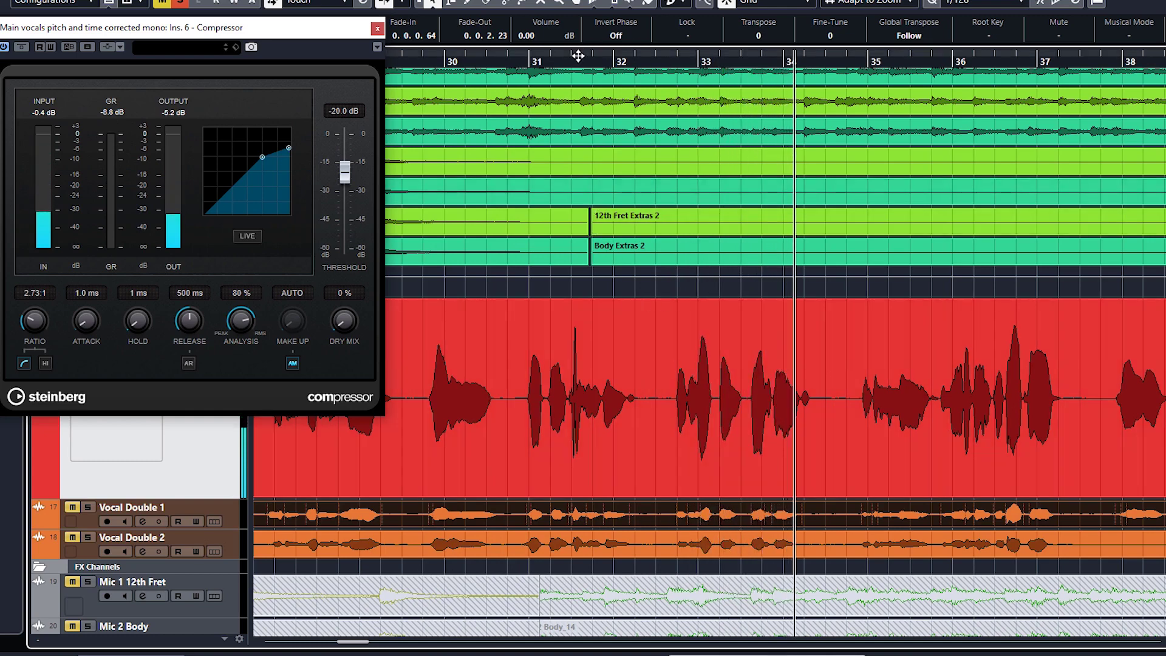
left_click(529, 58)
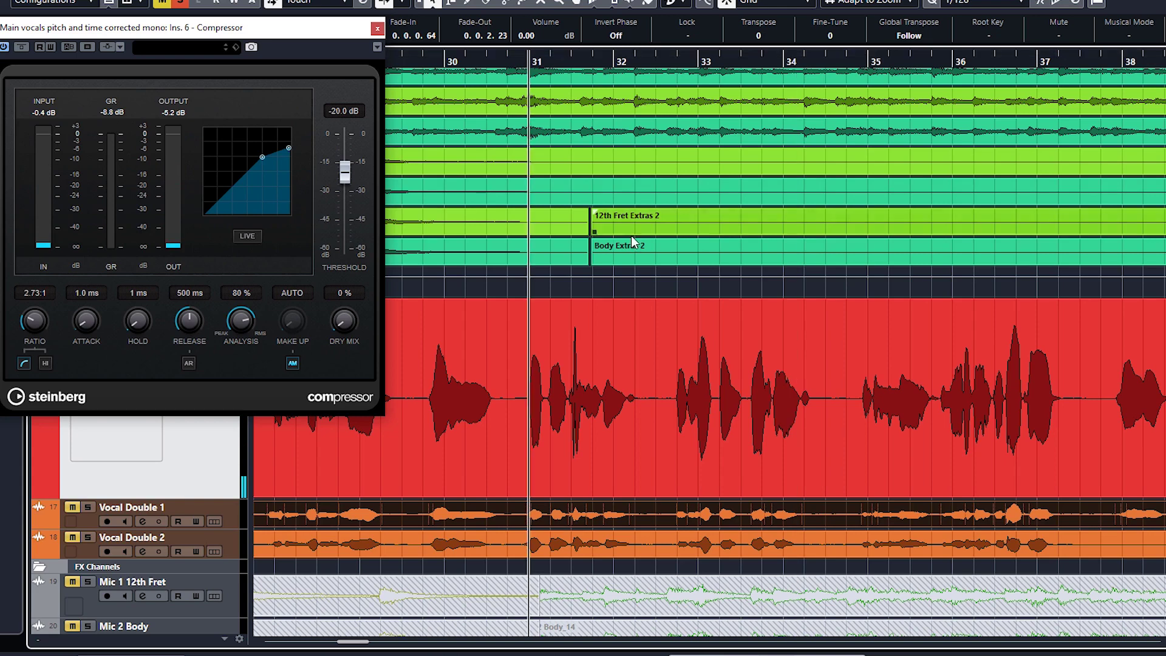
left_click(652, 246)
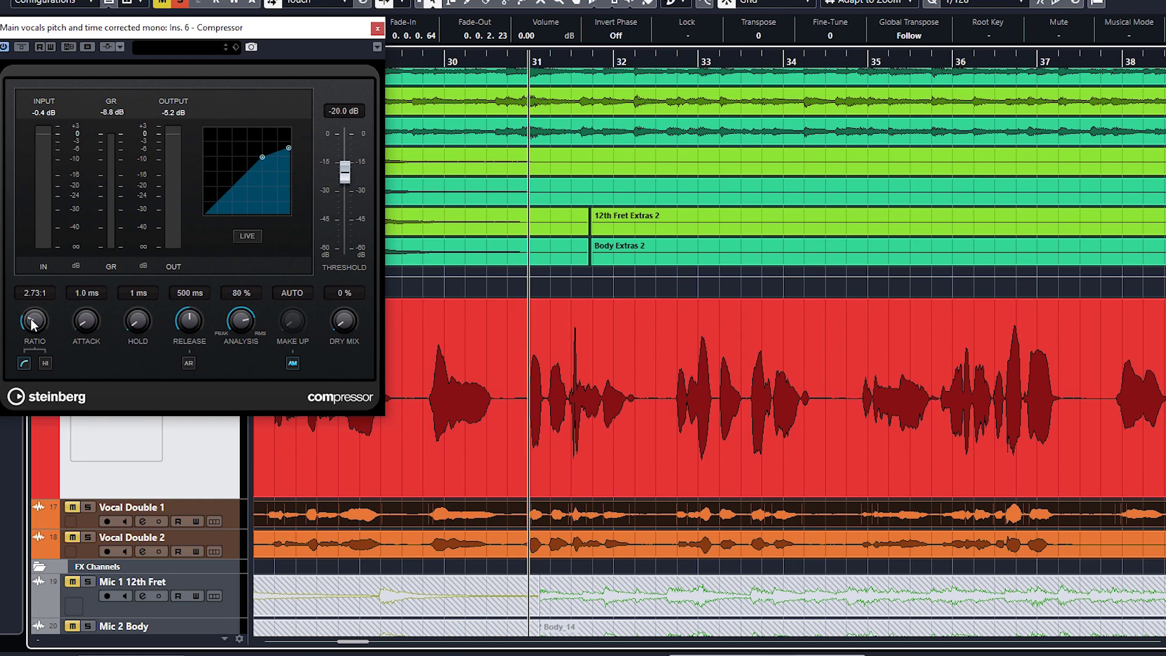
- Set the compressor's ratio to 2.38:1 and its threshold to -19.1 dB, and place the playhead at bar 30
left_click_drag(34, 323, 32, 328)
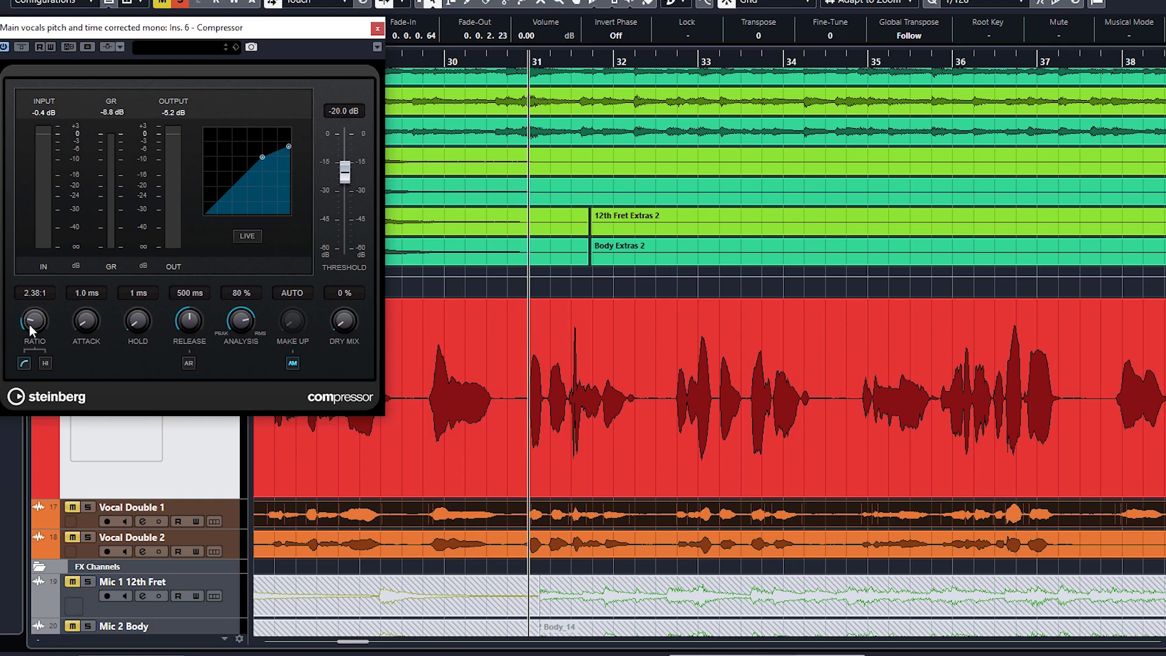
left_click_drag(344, 178, 344, 177)
left_click(465, 61)
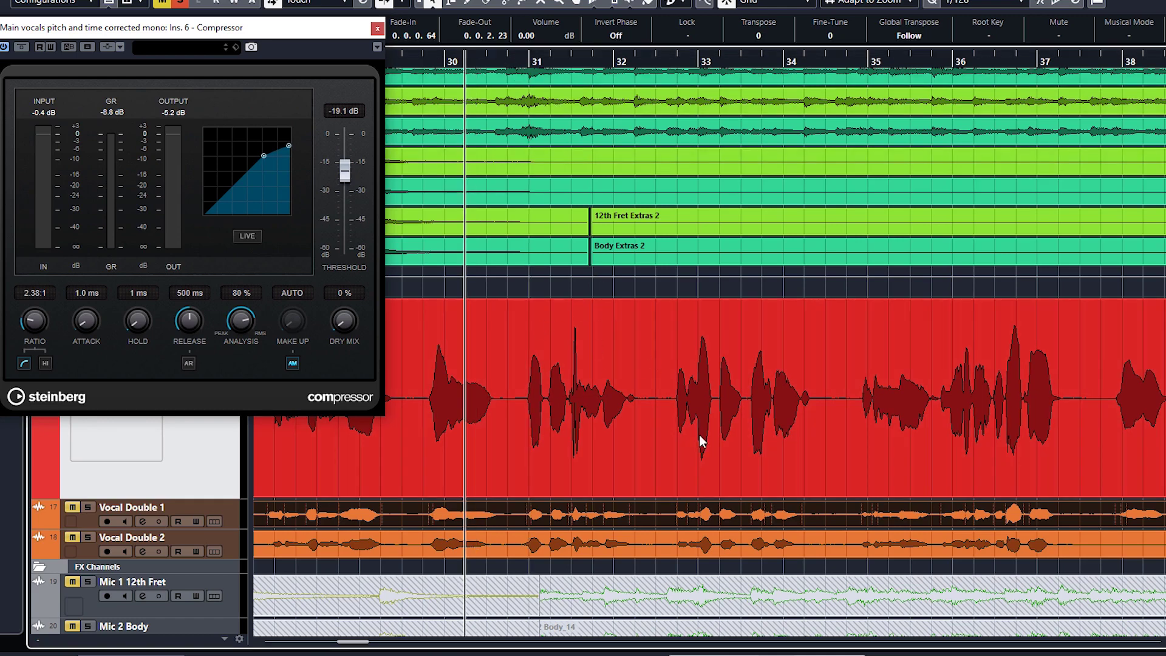
- Play the vocal from bar 30 and replay it from the middle of bar 32 to check the gain reduction
key("space")
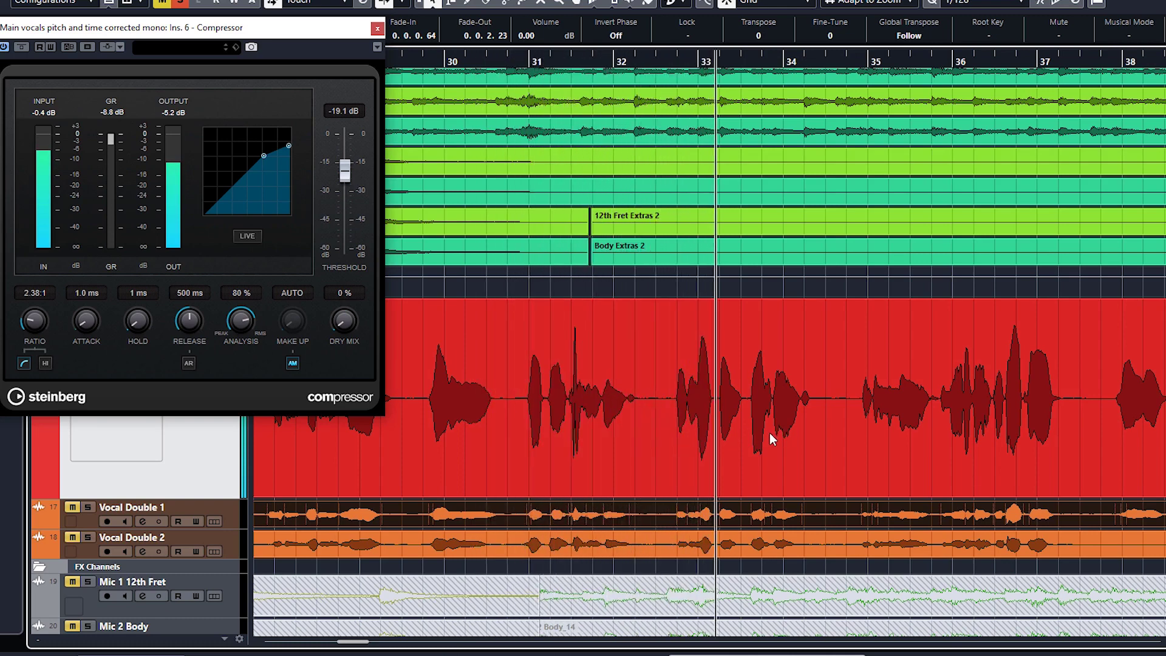
key("space")
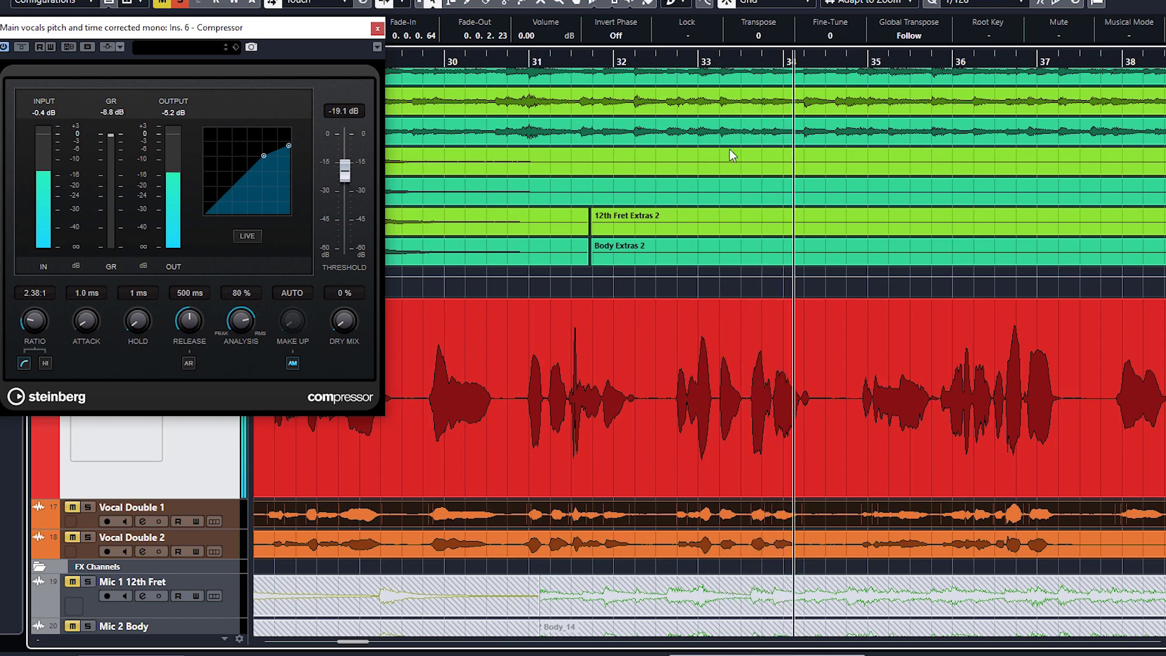
left_click(667, 51)
key("space")
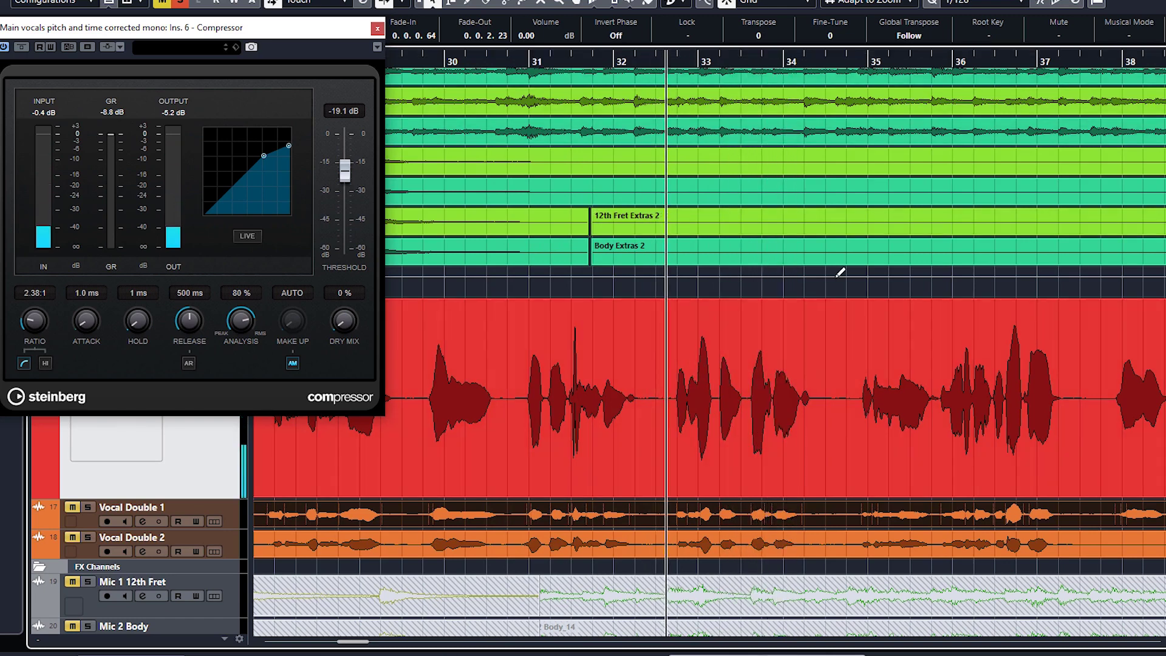
key("space")
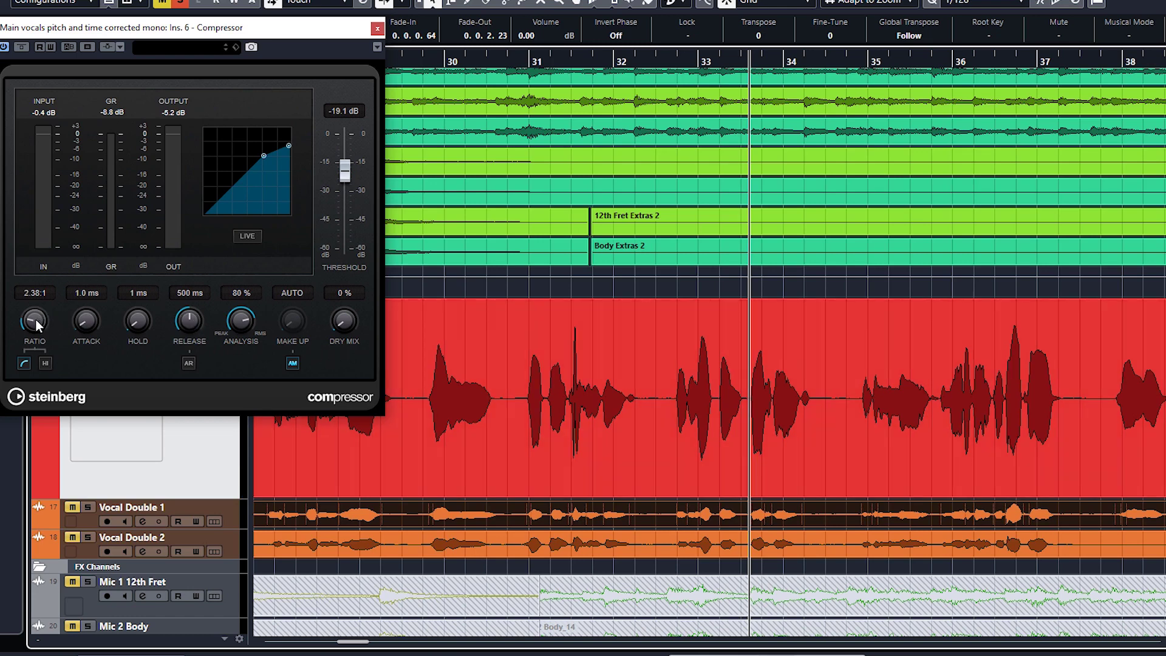
- Set the compressor's ratio to 5.29:1 and replay the vocal from bar 32 several times to hear the effect
left_click_drag(38, 325, 42, 317)
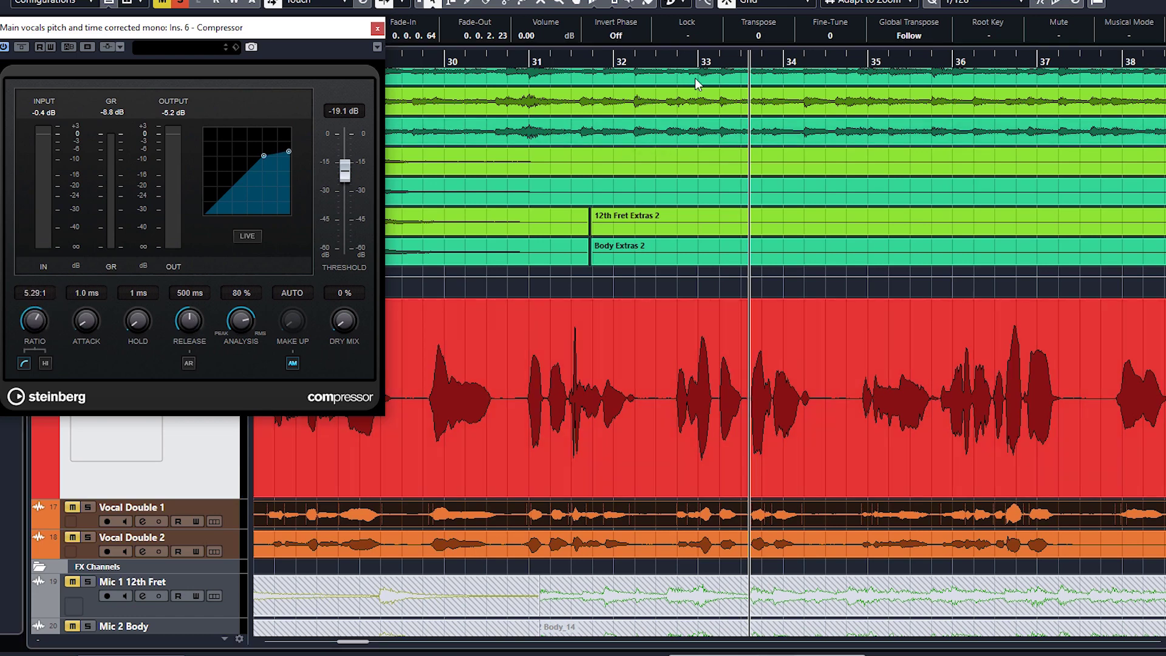
key("space")
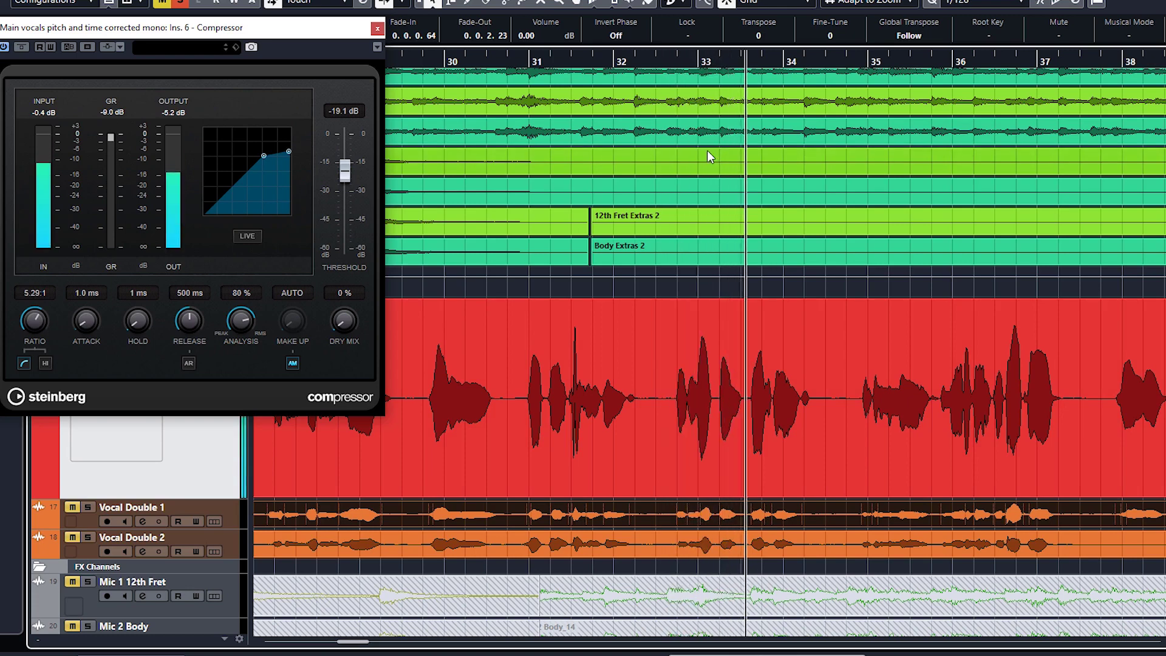
key("space")
key("space")
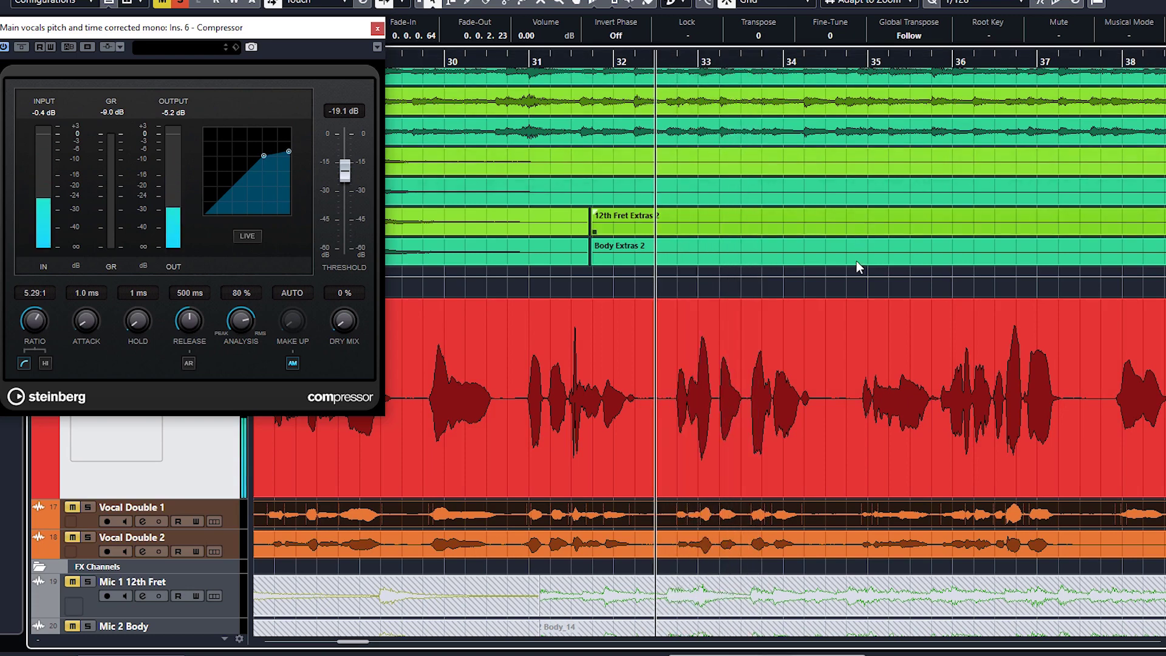
key("space")
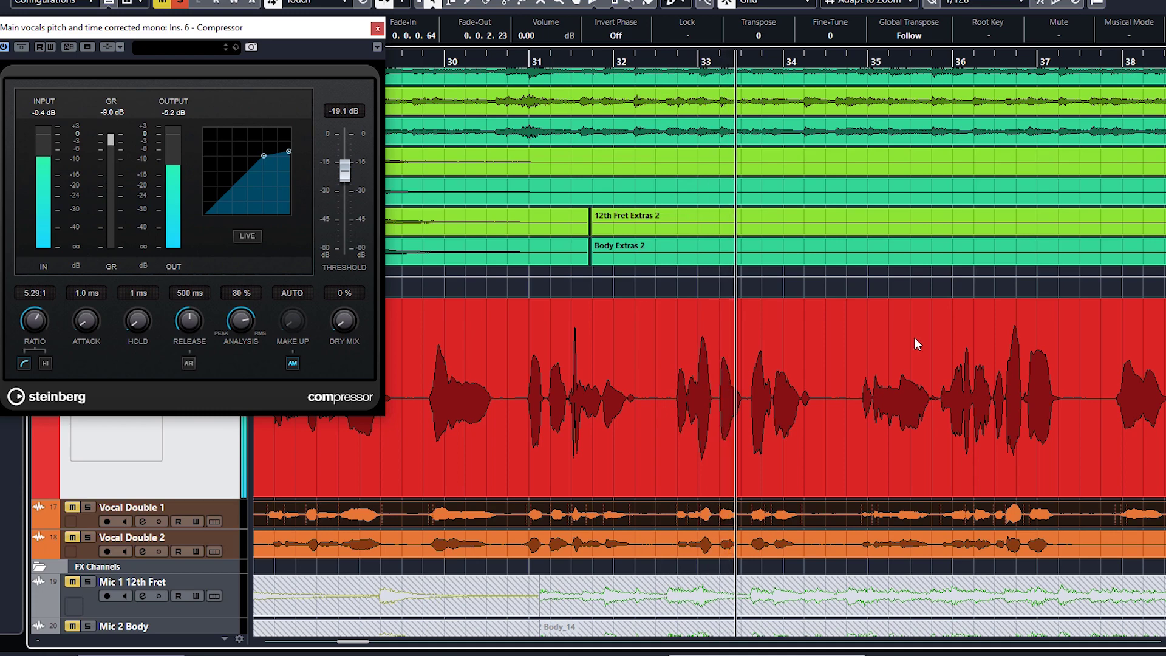
key("space")
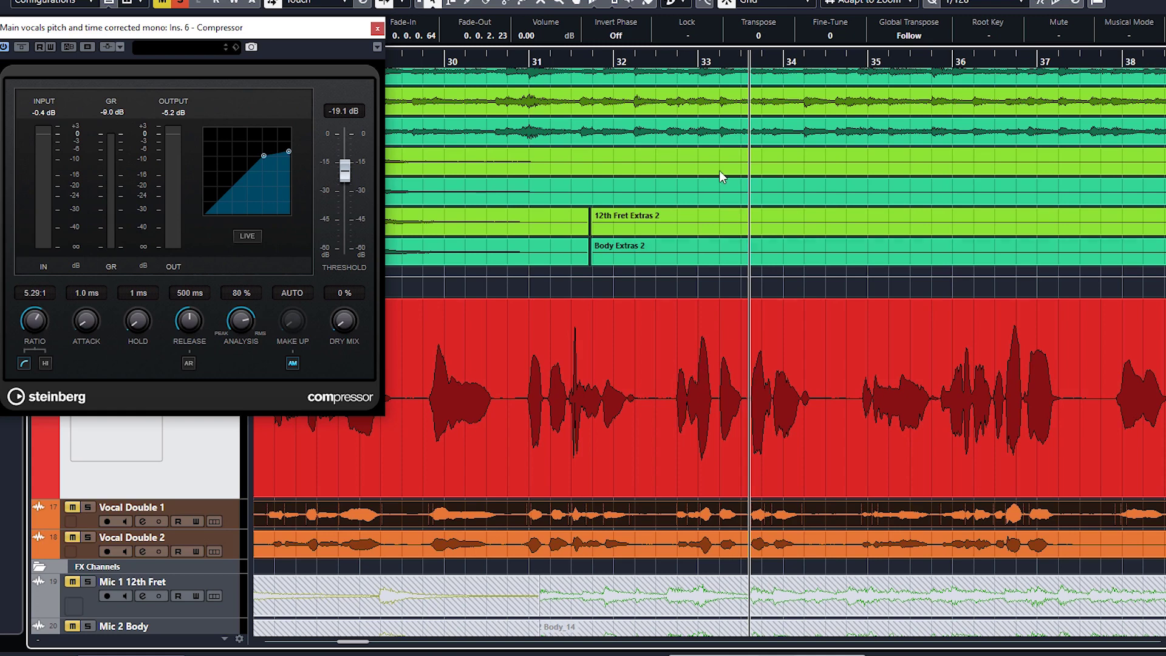
left_click(654, 63)
key("space")
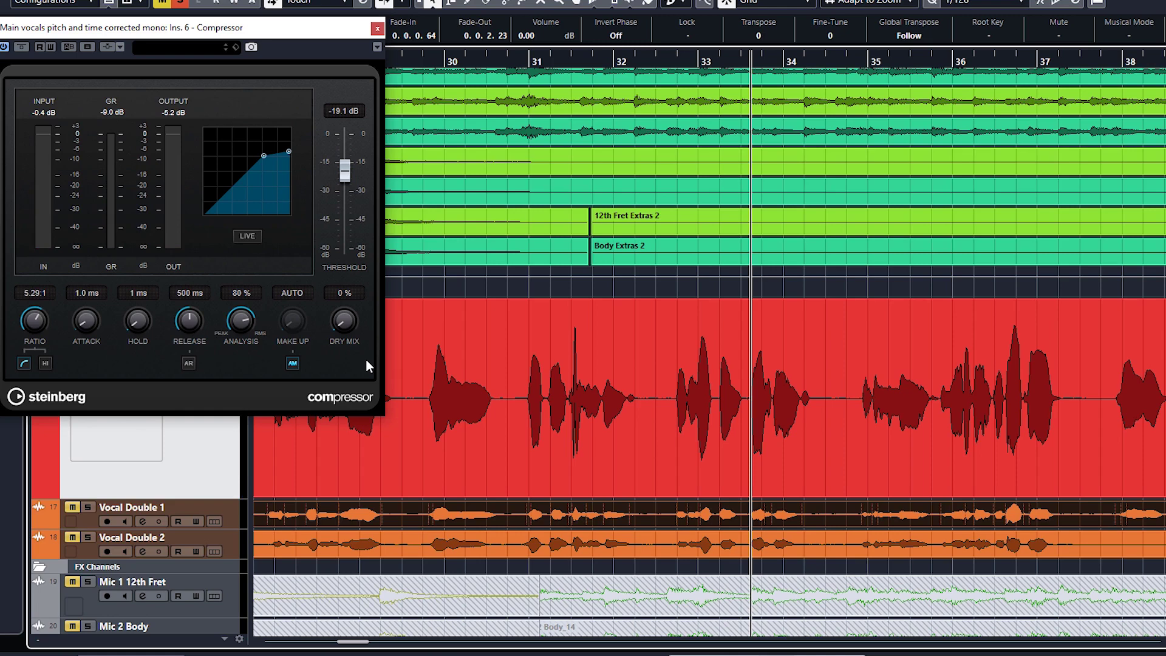
- Set the compressor's ratio to 2.03:1 and play the vocal phrase around bar 33
left_click_drag(30, 326, 28, 351)
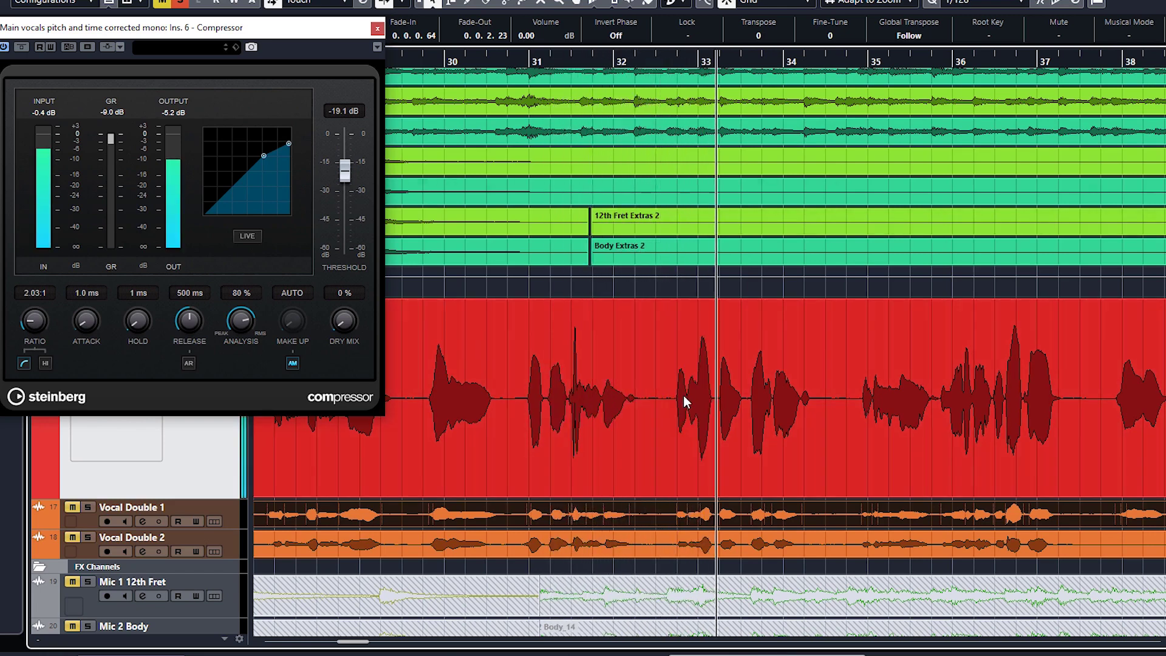
key("space")
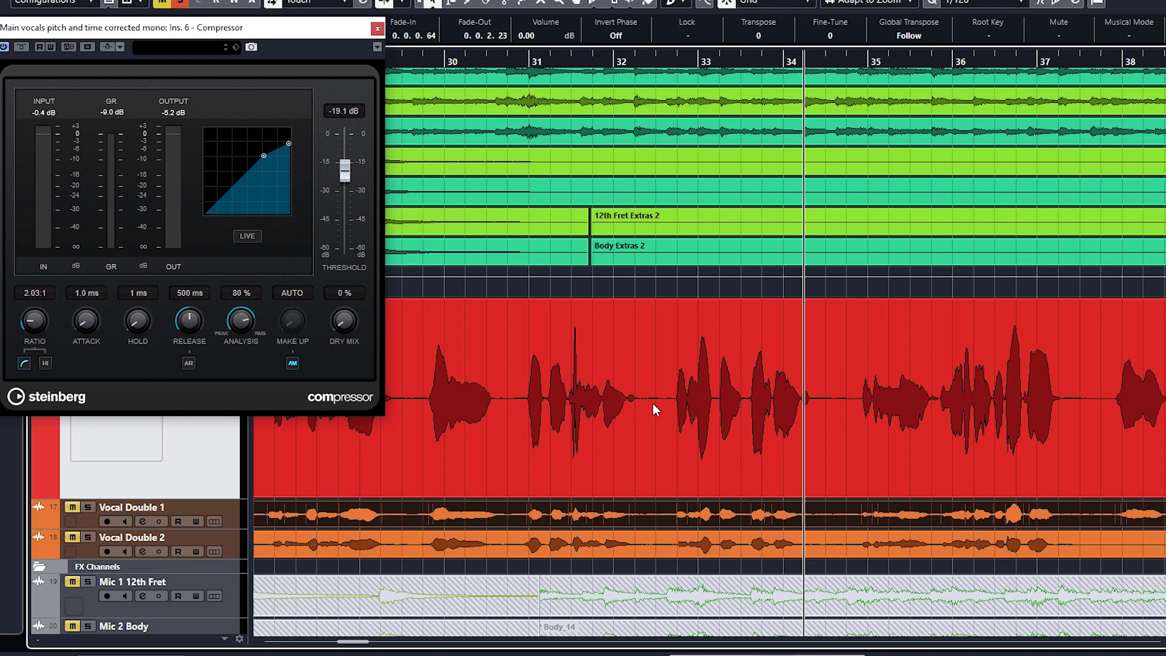
- Turn off snapping and split the main vocal event just before and just after the start of bar 32
left_click(504, 3)
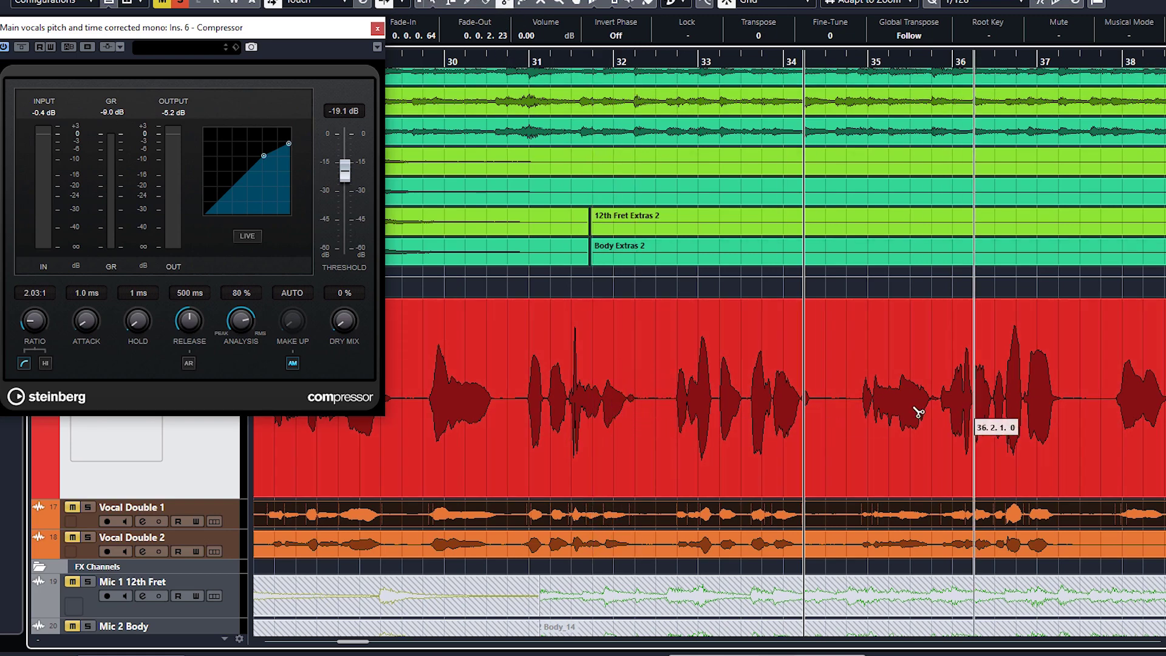
key("alt+x")
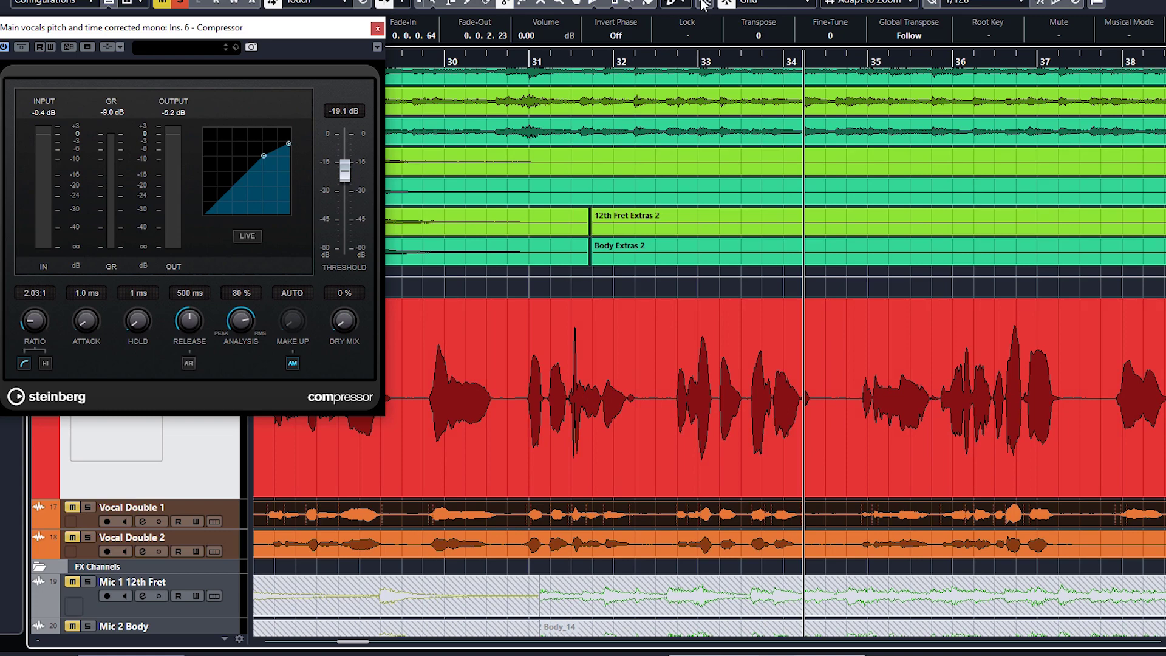
left_click(606, 408)
left_click(643, 418)
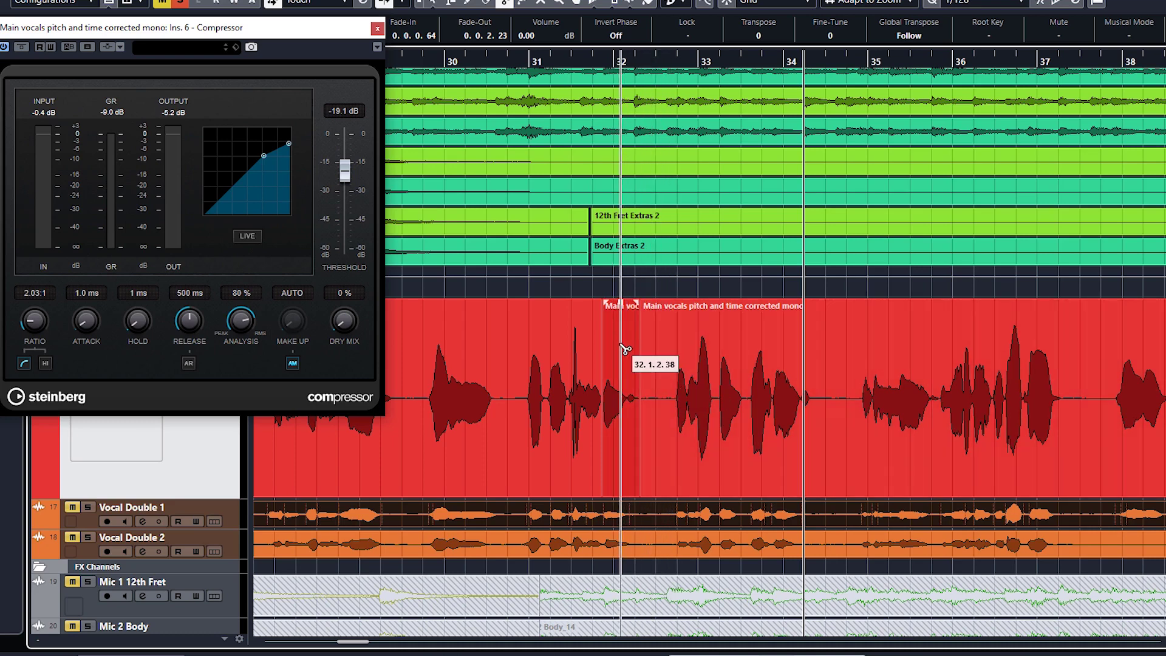
- Select the short split-out vocal piece at bar 32 and raise its event volume to 3.55 dB
key("1")
left_click(624, 345)
left_click(618, 358)
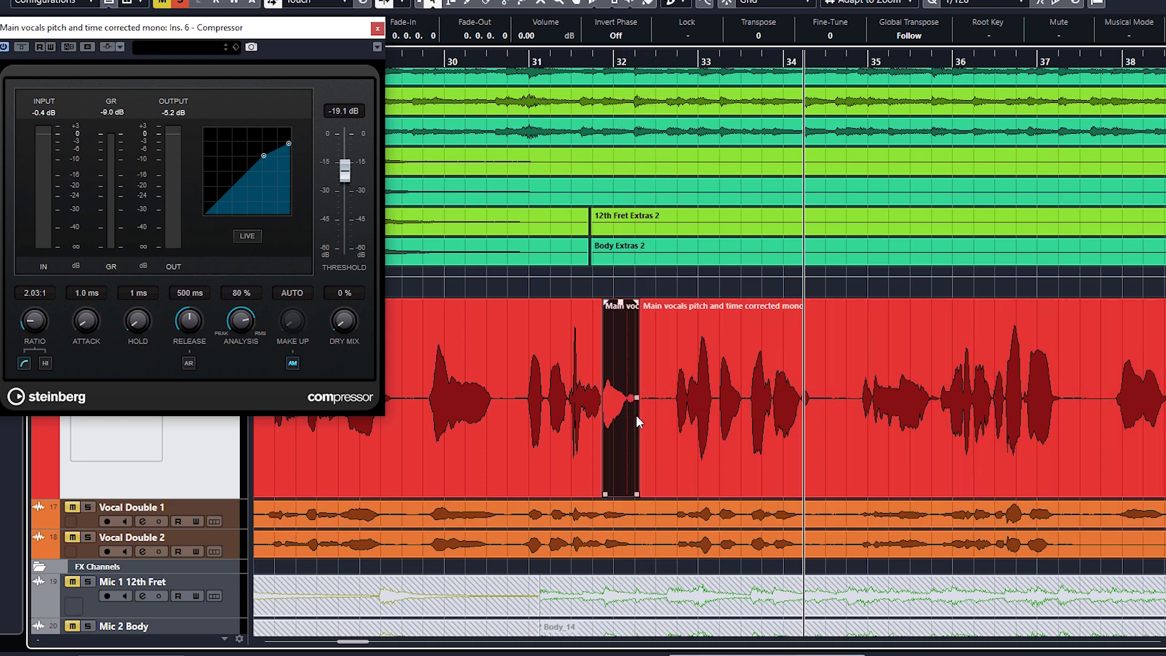
left_click_drag(621, 302, 632, 217)
mouse_move(621, 300)
left_mouse_down()
mouse_move(630, 450)
mouse_move(636, 298)
left_mouse_up()
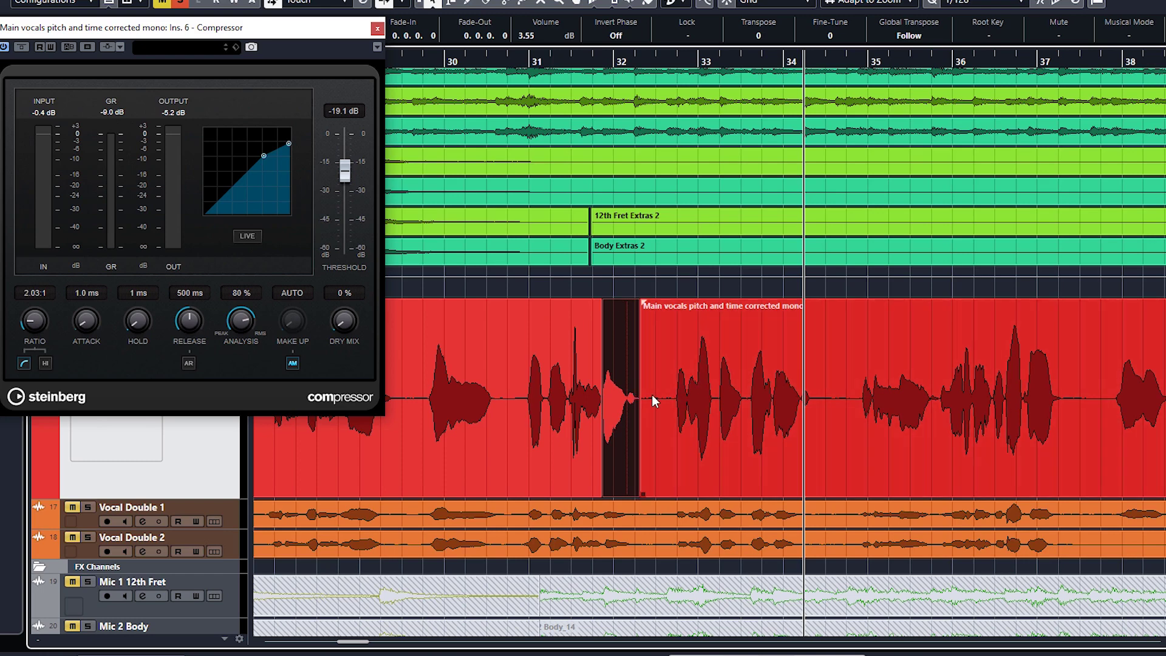
- Play the vocal around the boosted piece at bar 32, and undo its volume change and the two splits
left_click(631, 398)
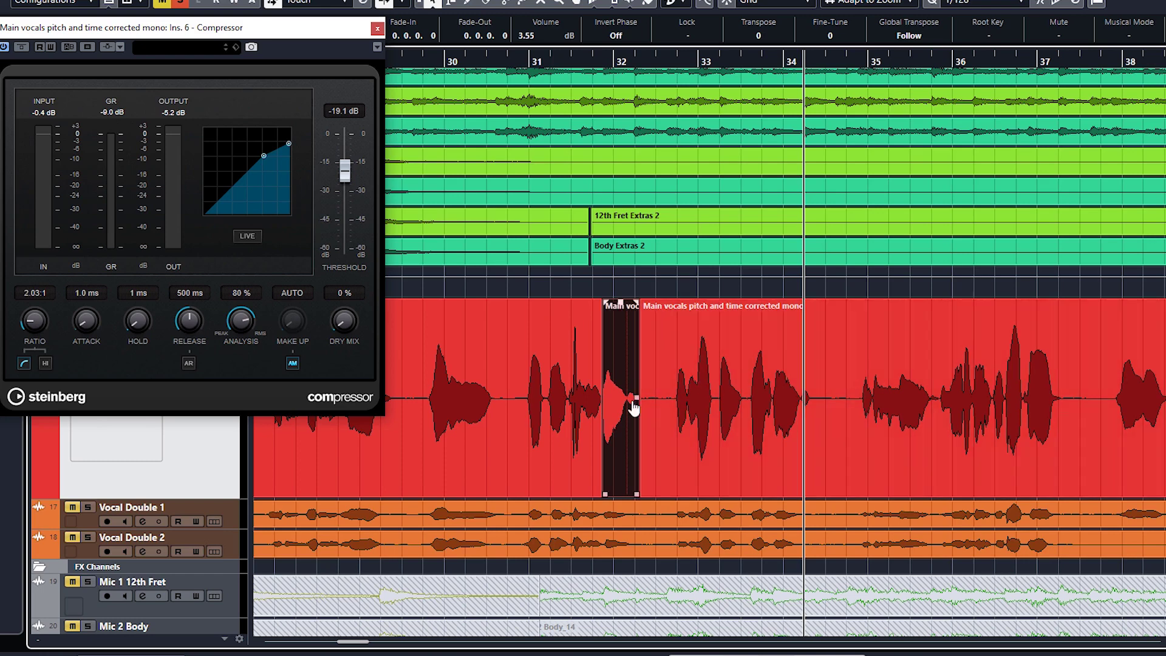
left_click(774, 391)
left_click(631, 385)
key("space")
left_click(659, 377)
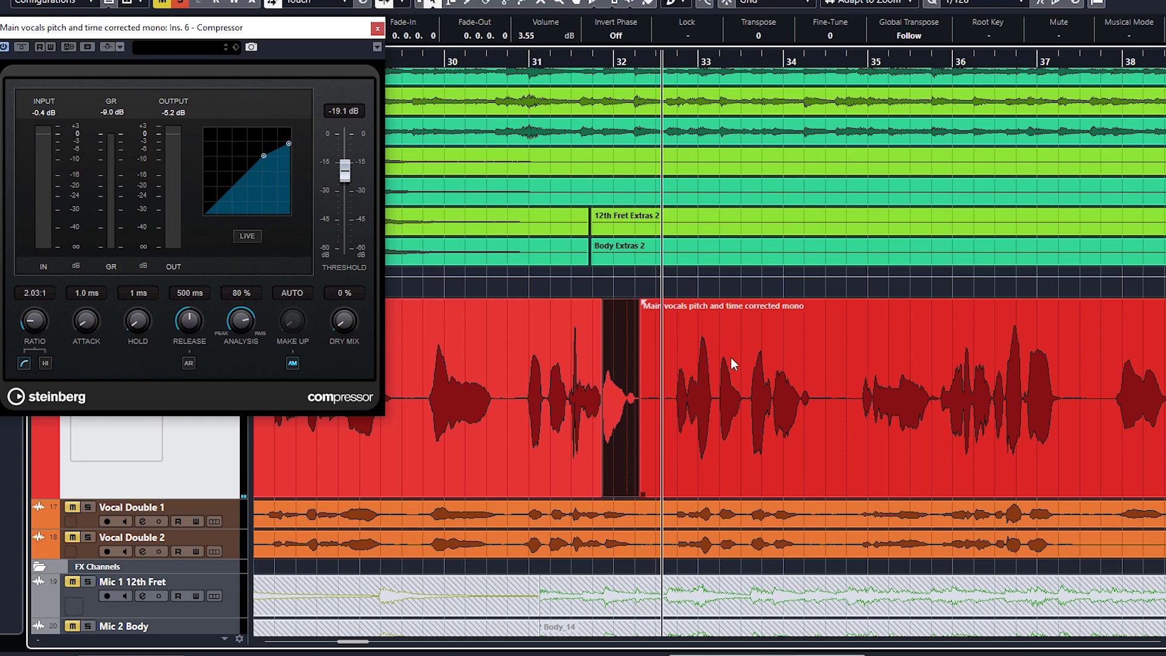
left_click(587, 413)
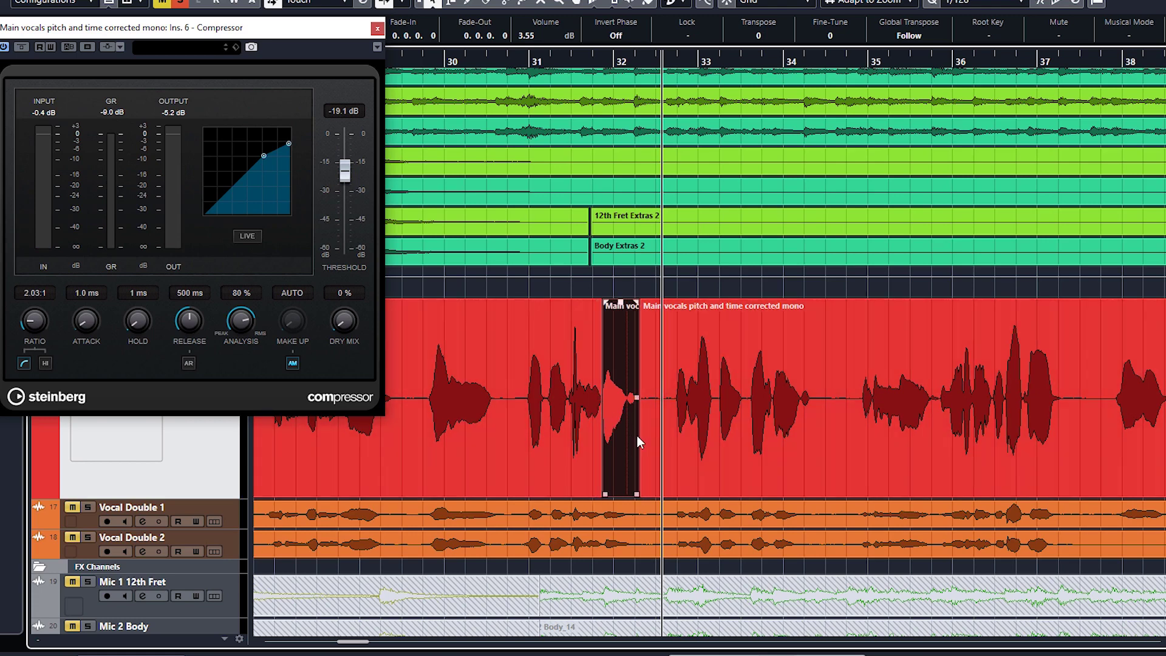
key("ctrl+z")
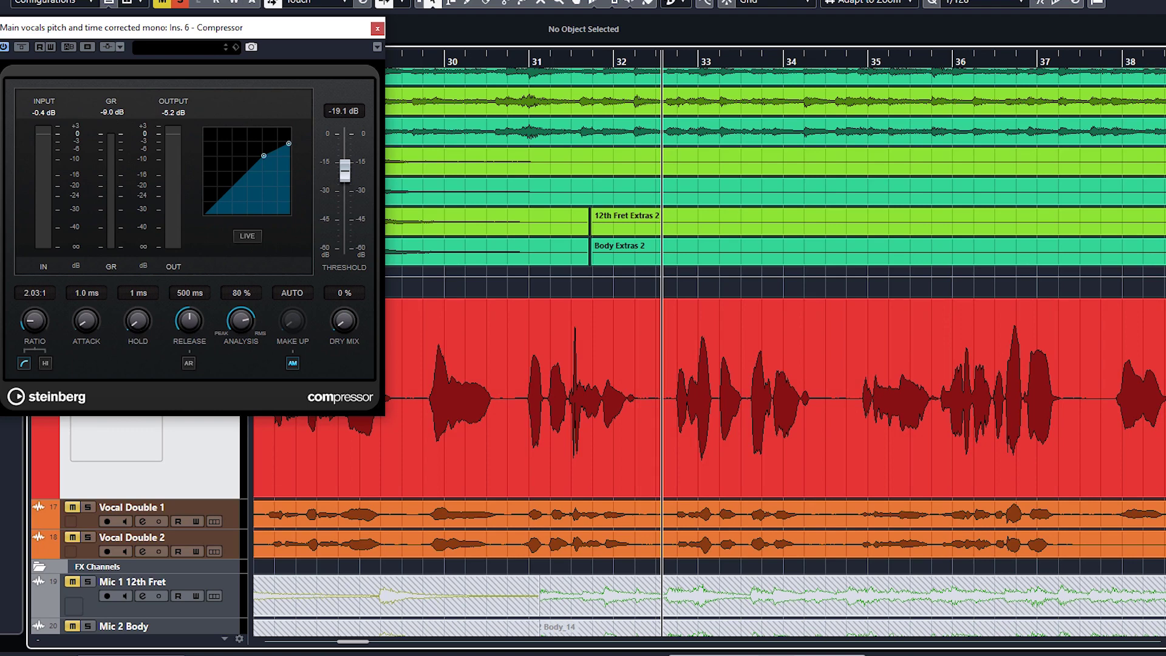
- Move the compressor window clear of the waveform and zoom in on the vocal note just before bar 30
left_click_drag(216, 32, 620, 69)
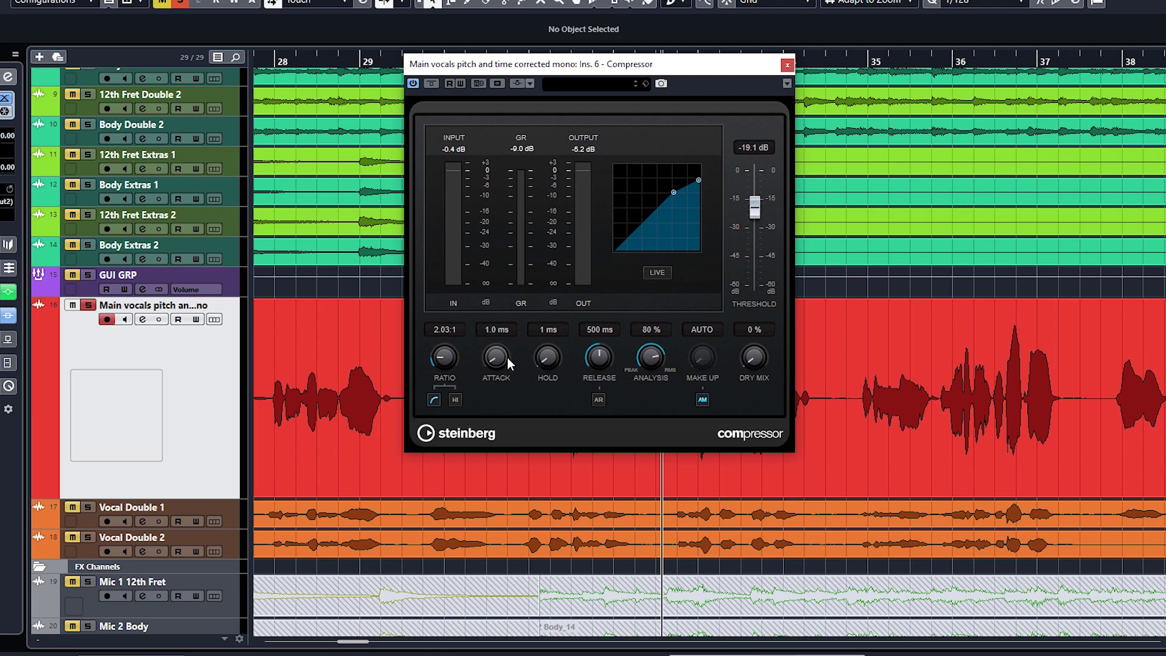
left_click_drag(562, 65, 753, 41)
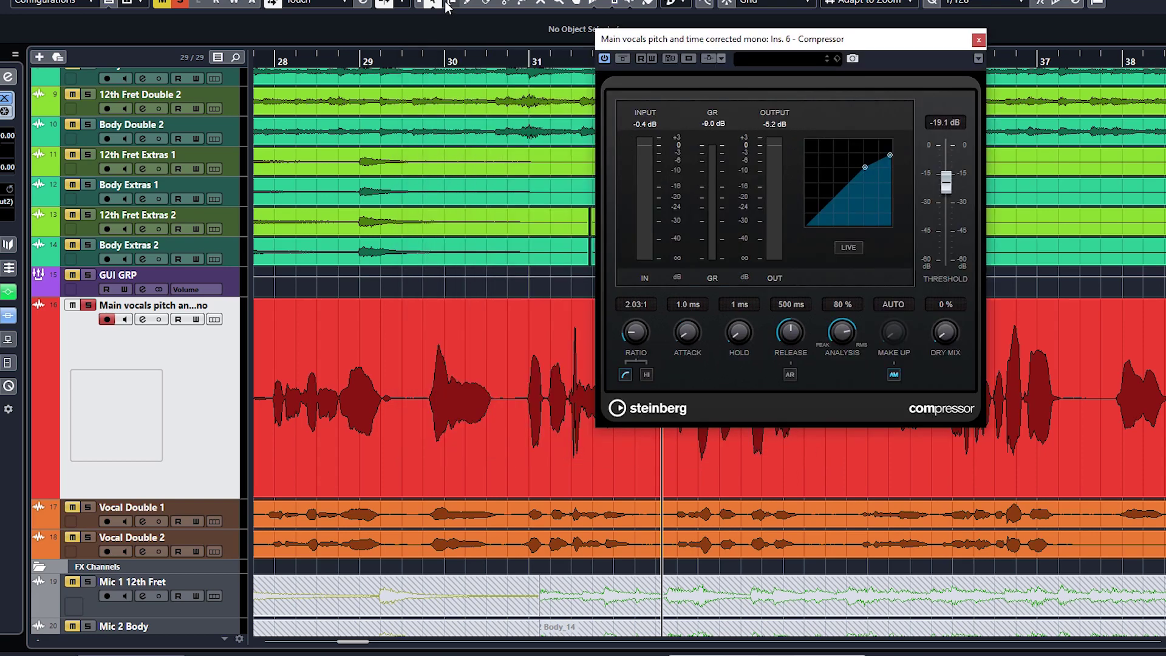
left_click(428, 58)
key("h")
key("h")
left_click_drag(682, 46, 859, 54)
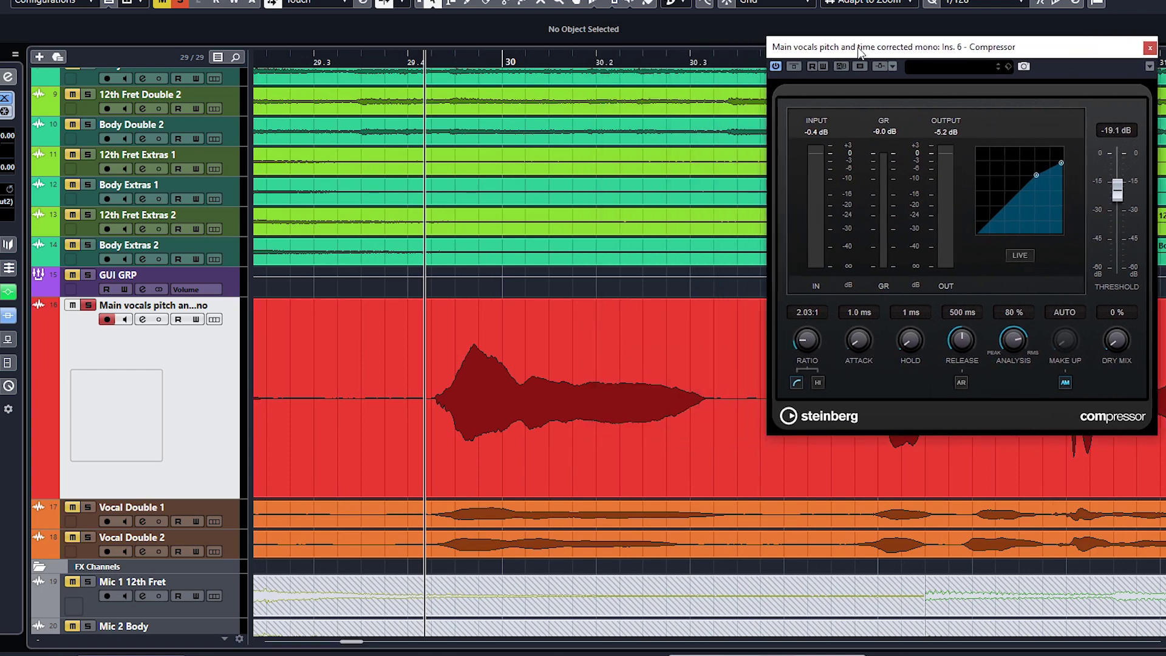
key("h")
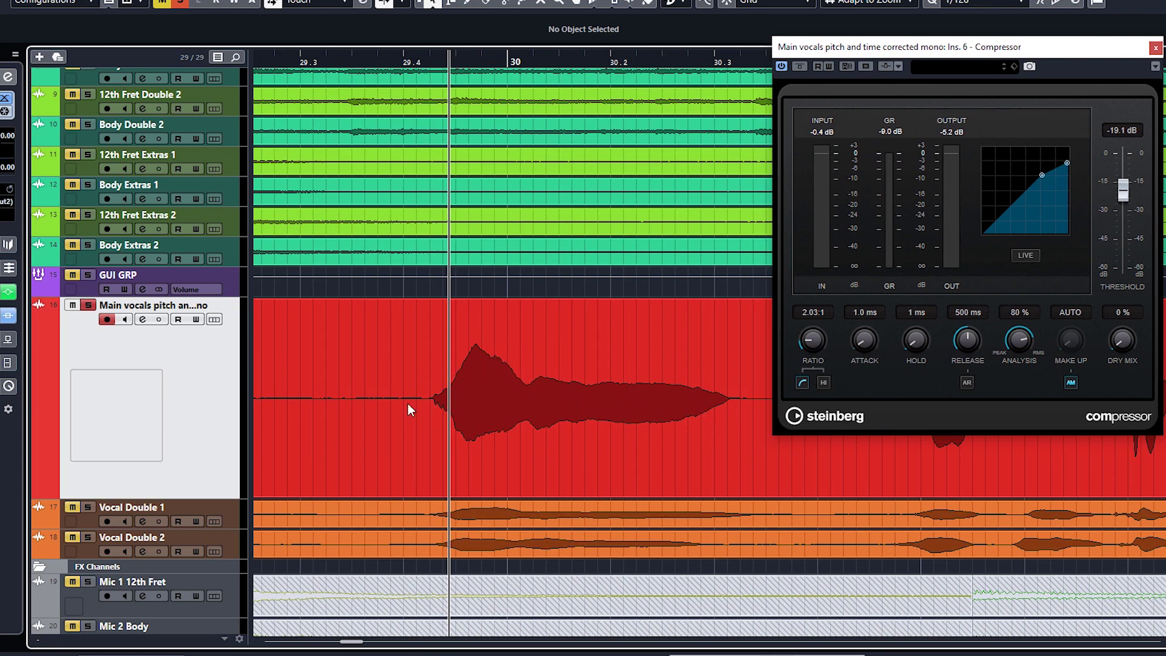
- Set the compressor's attack to 0.1 ms and its release to 84 ms
left_click_drag(858, 343, 865, 342)
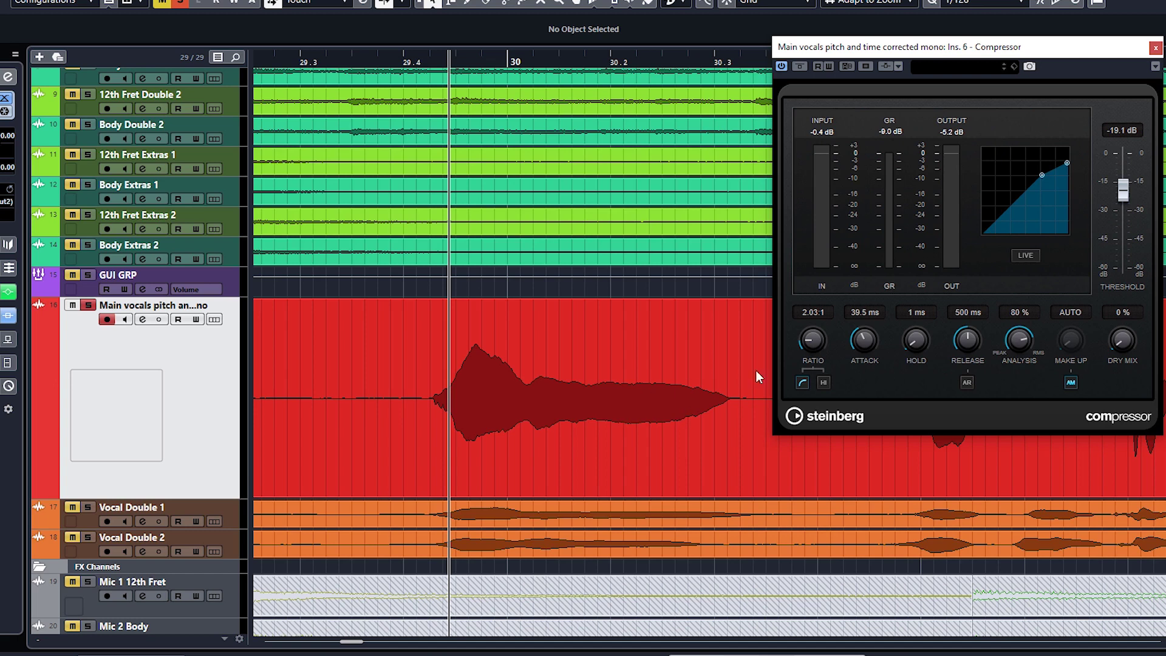
left_click_drag(869, 338, 870, 364)
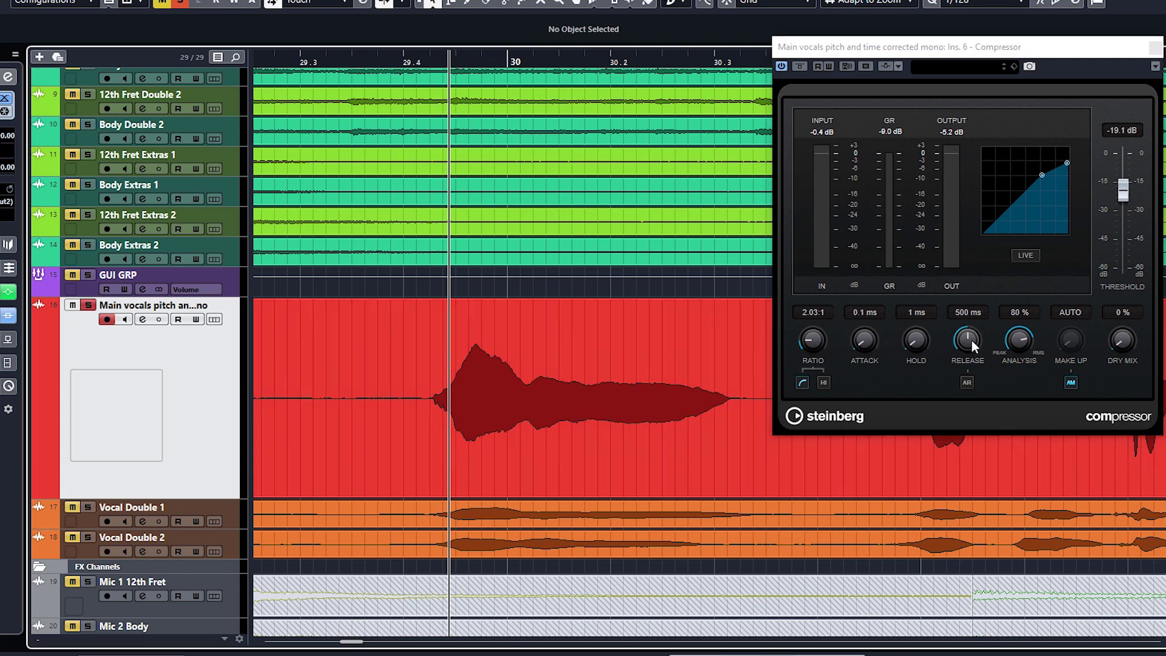
mouse_move(972, 340)
left_mouse_down()
mouse_move(947, 375)
mouse_move(970, 336)
left_mouse_up()
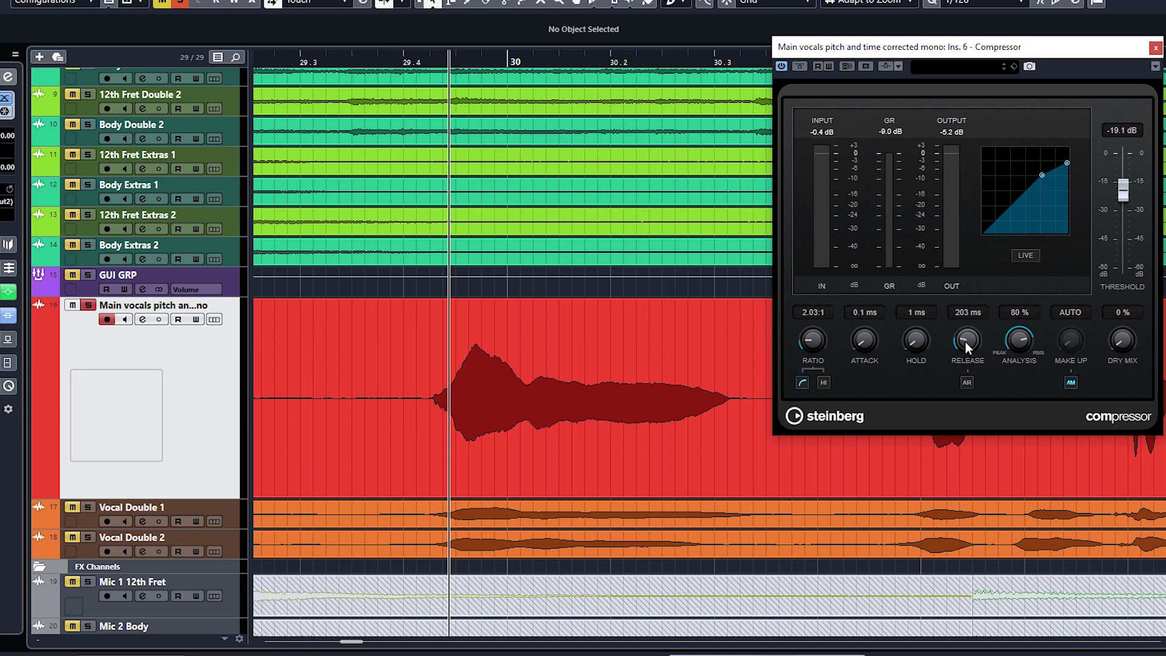
left_click_drag(965, 347, 970, 338)
- Zoom out to the whole vocal and play it from bar 5 to audition the compressor settings
scroll(632, 340, "left", 3)
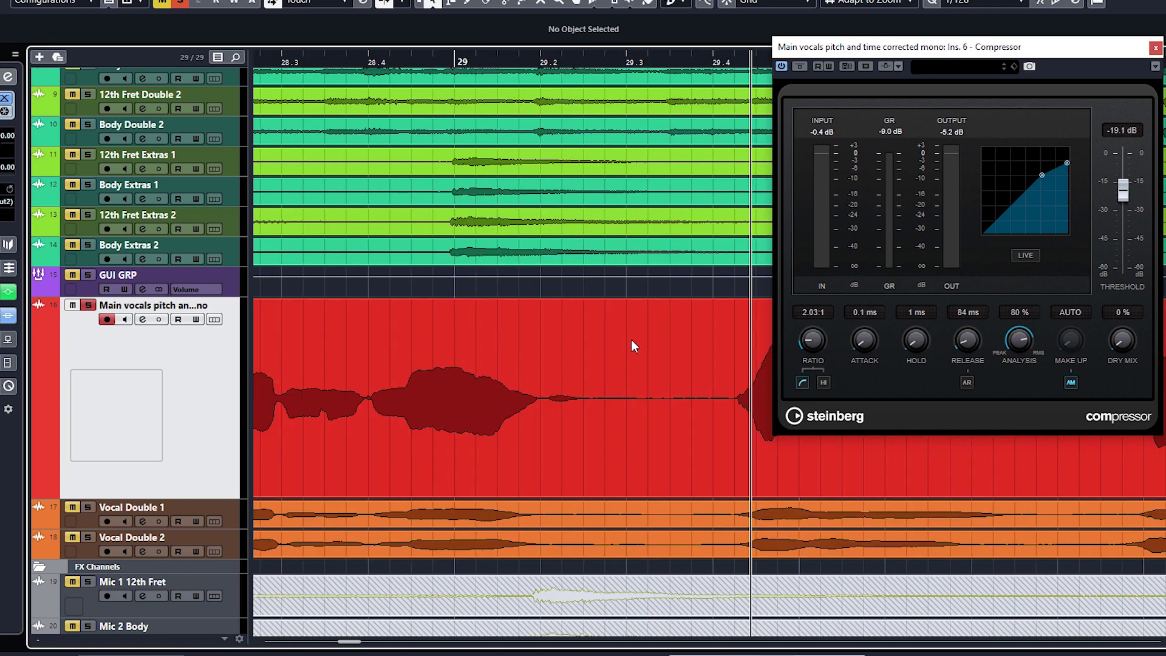
scroll(632, 340, "down", 10)
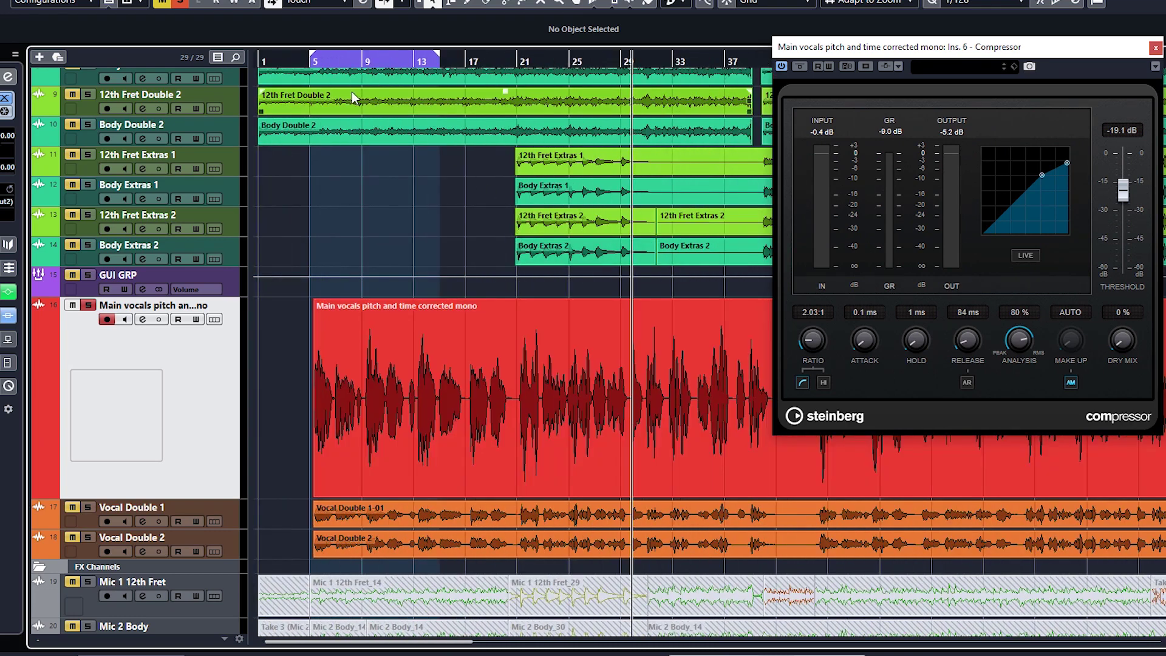
left_click(306, 61)
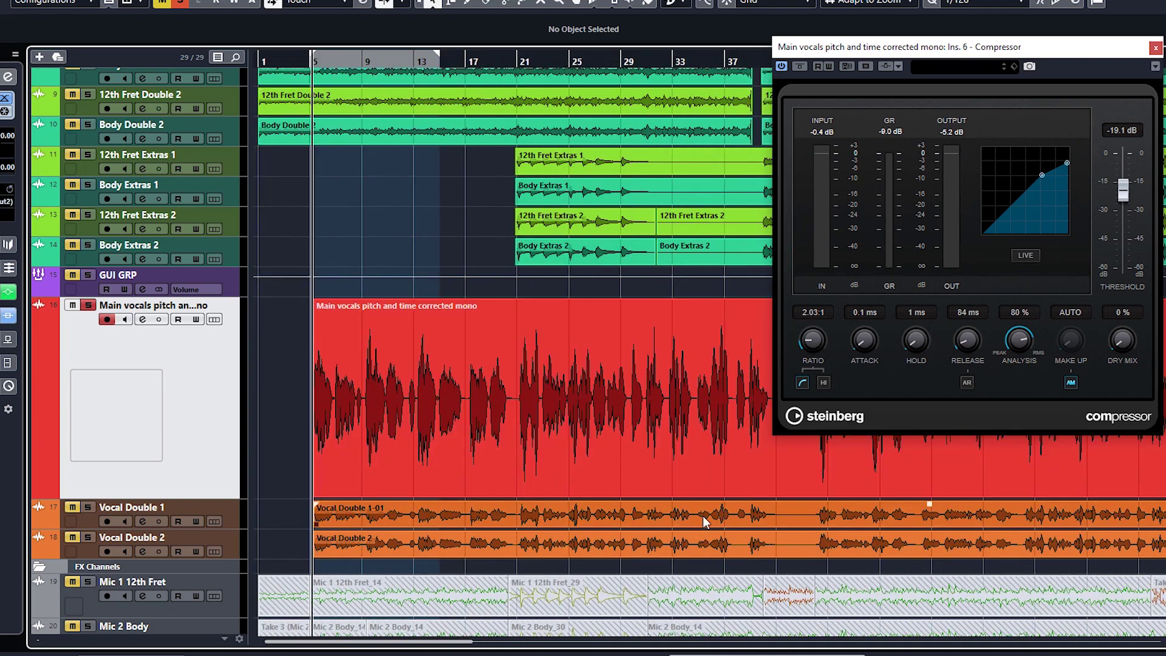
key("space")
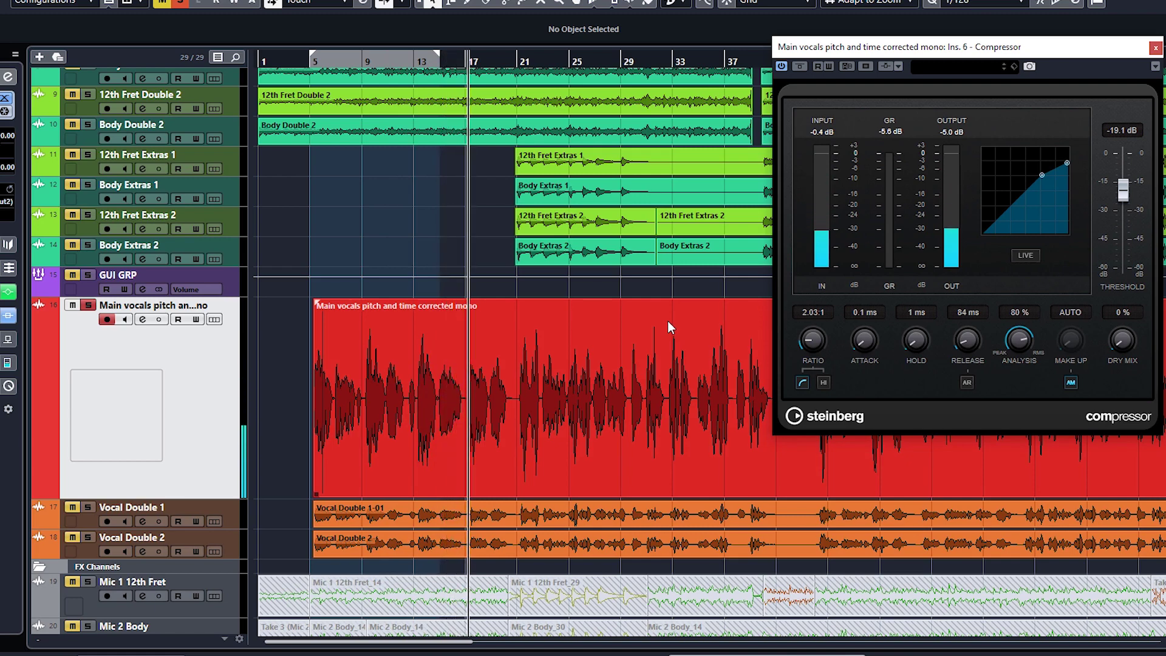
left_click(318, 268)
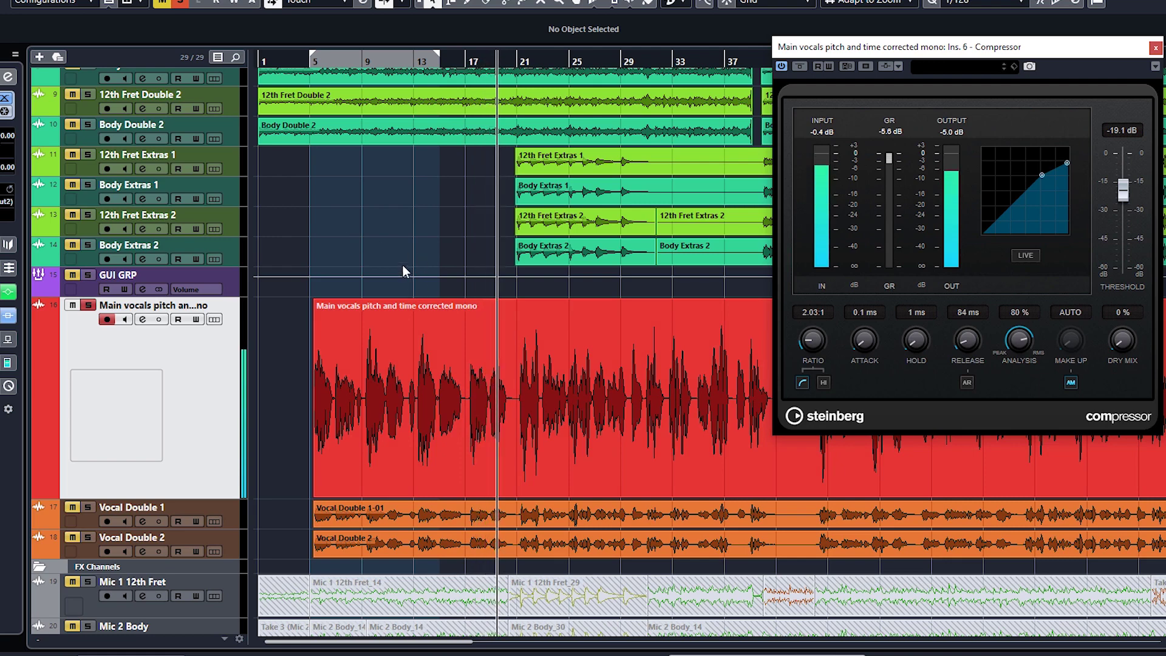
- Replay the vocal from about bar 6, and set the compressor's ratio to 1.82:1 and its threshold to -18.0 dB
left_click(328, 61)
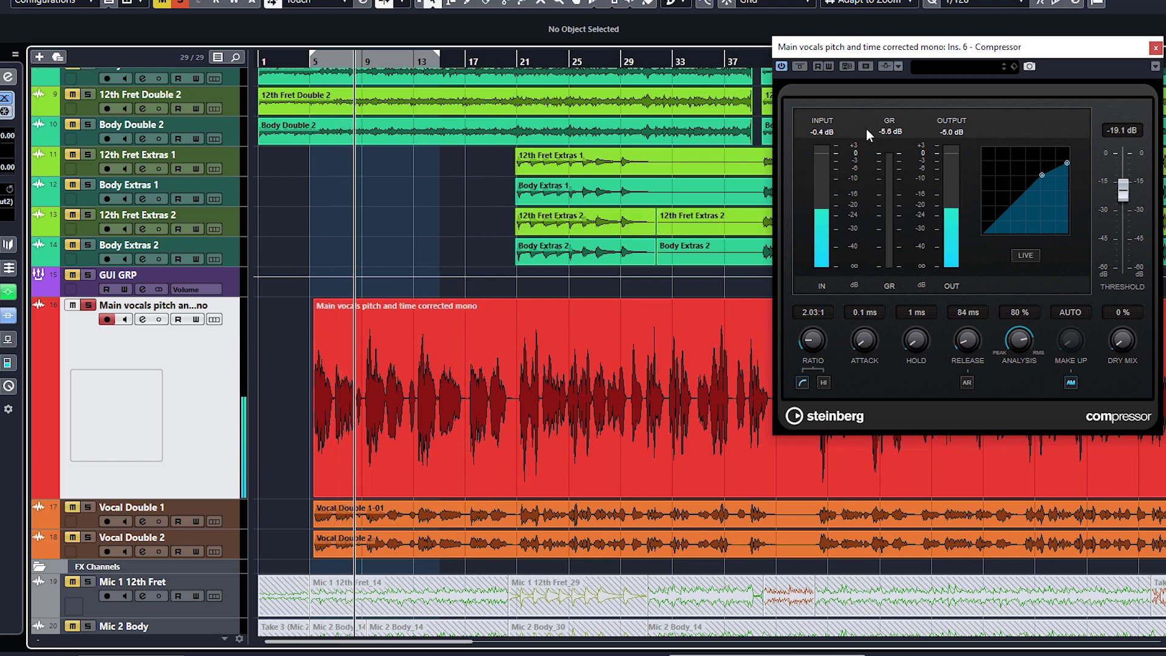
key("space")
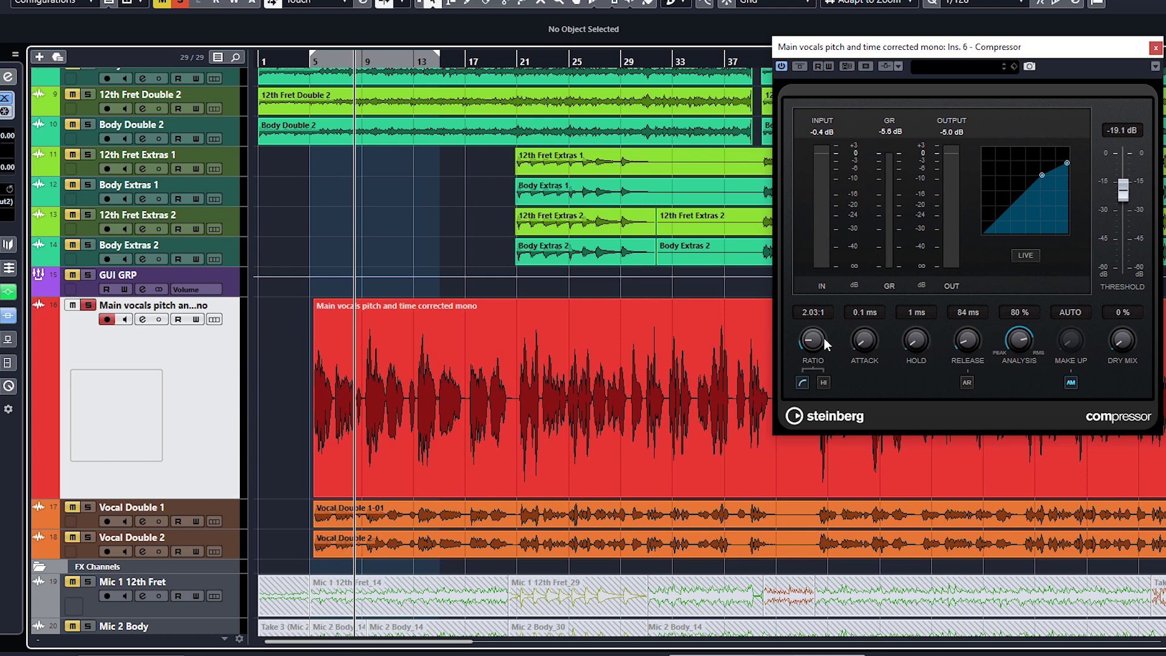
left_click_drag(827, 344, 810, 345)
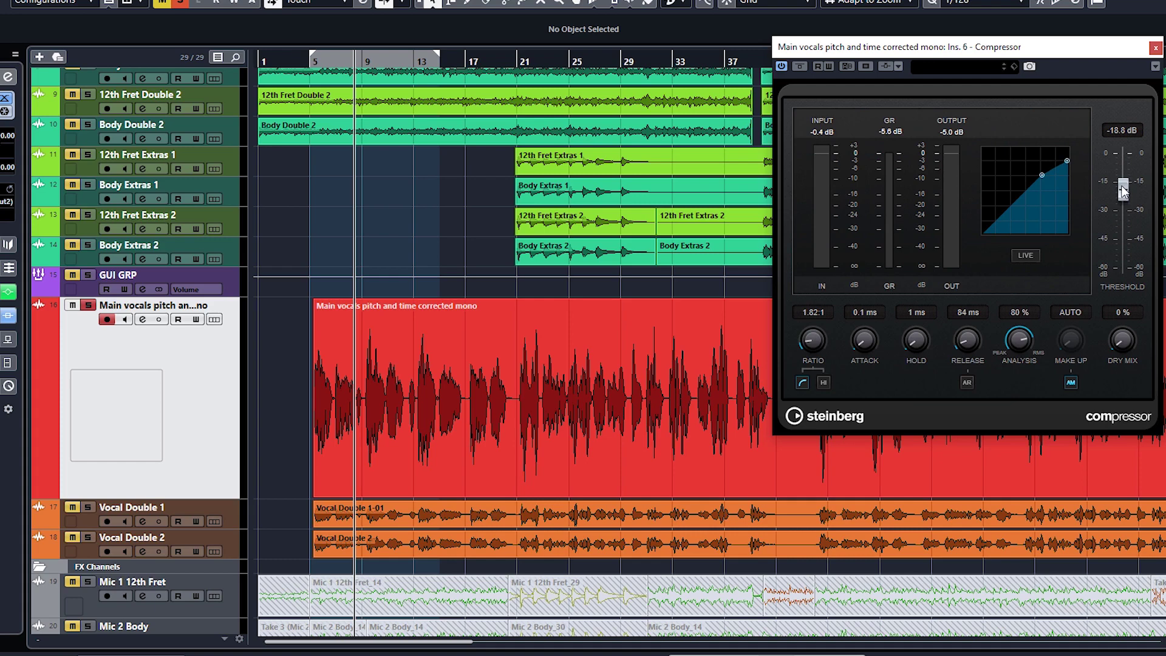
left_click_drag(1123, 192, 1123, 190)
- Play the vocal and solo the 12th Fret Main and Body Main tracks to hear it together with the guitars
key("space")
mouse_move(608, 232)
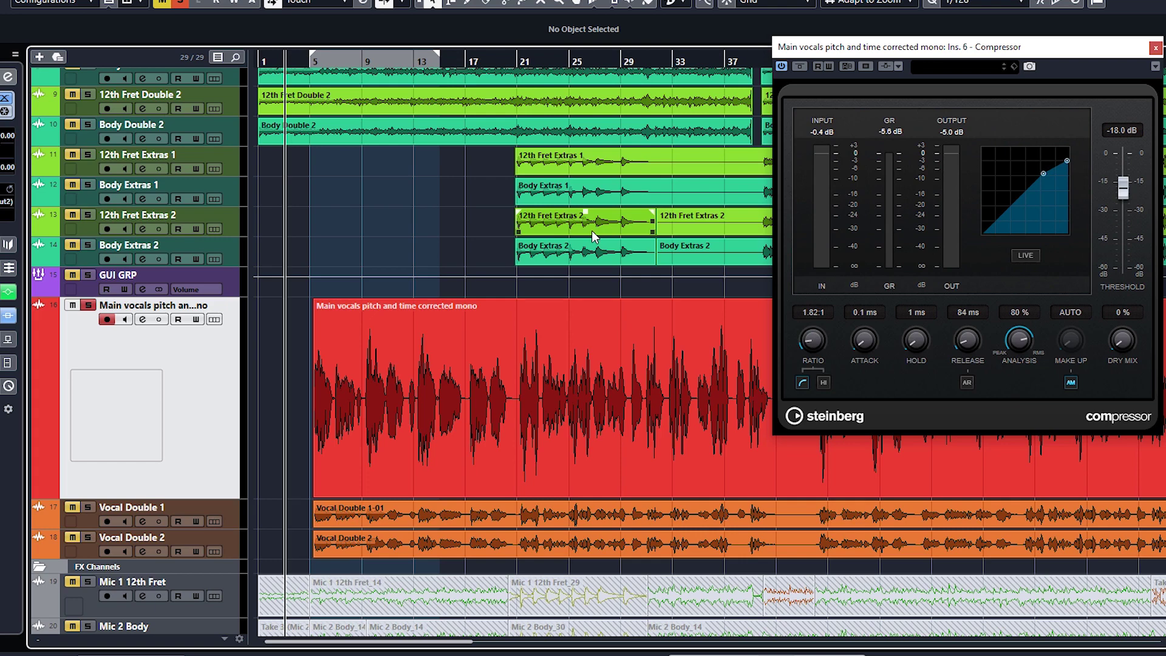
key("space")
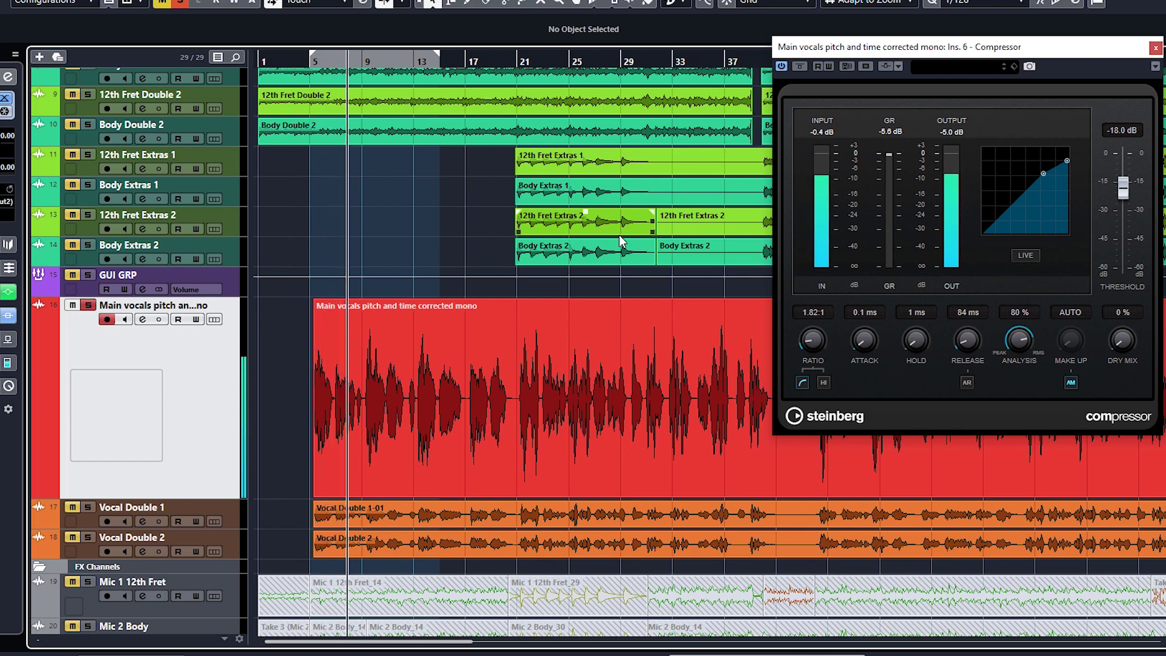
scroll(132, 245, "up", 5)
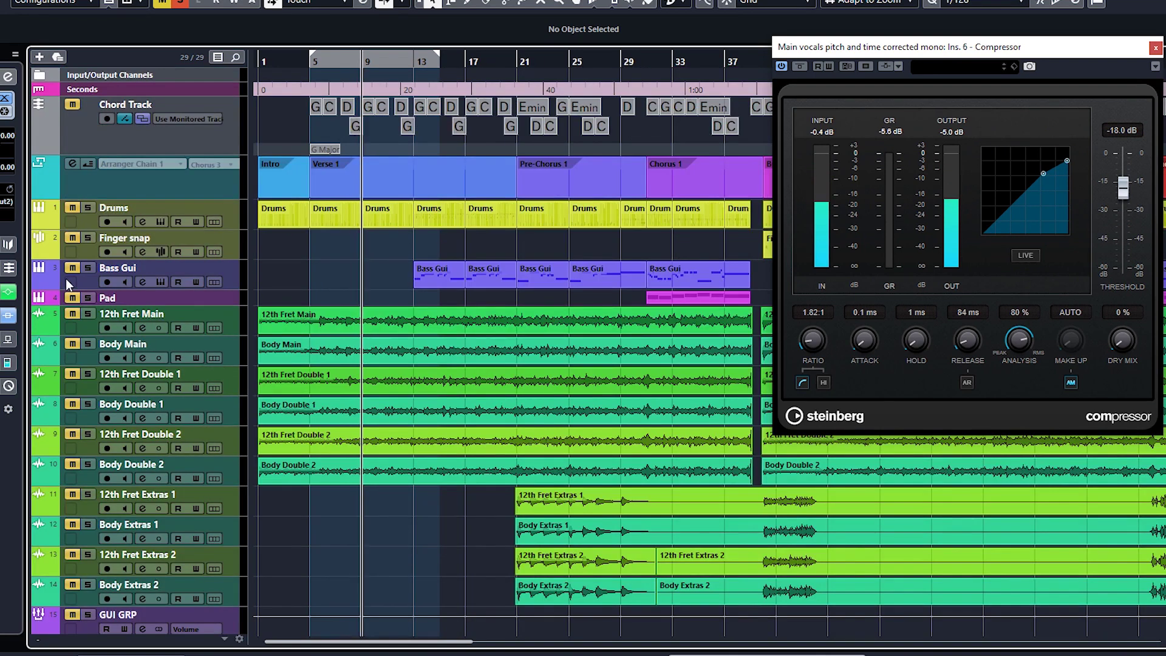
left_click(88, 314)
left_click(88, 344)
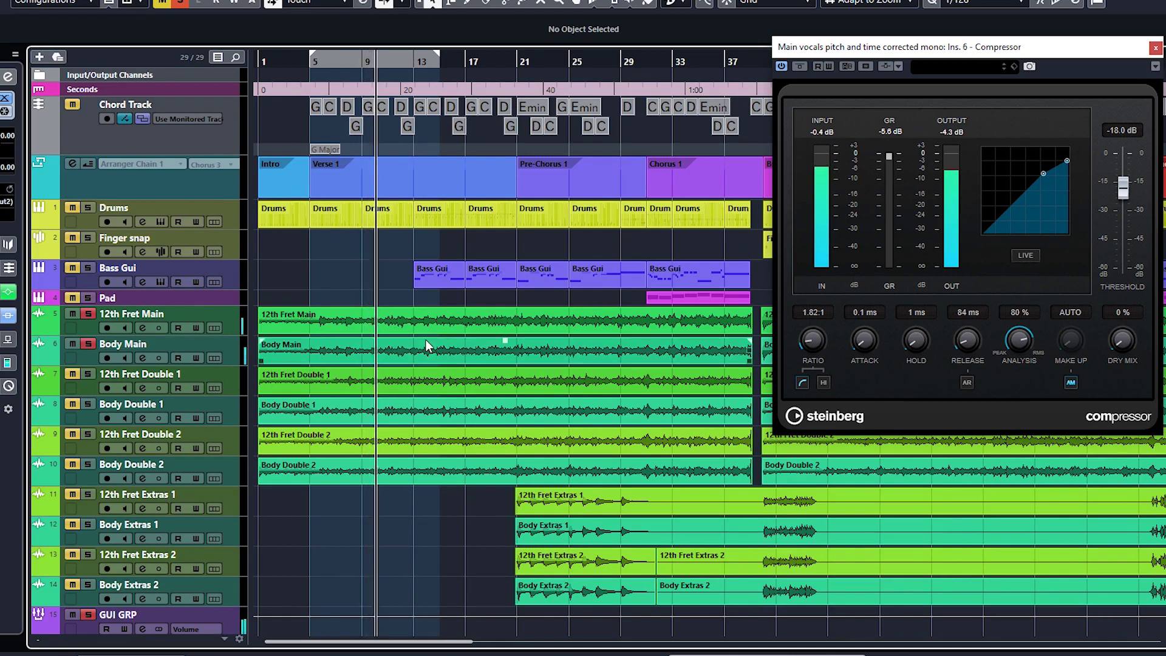
scroll(425, 340, "down", 5)
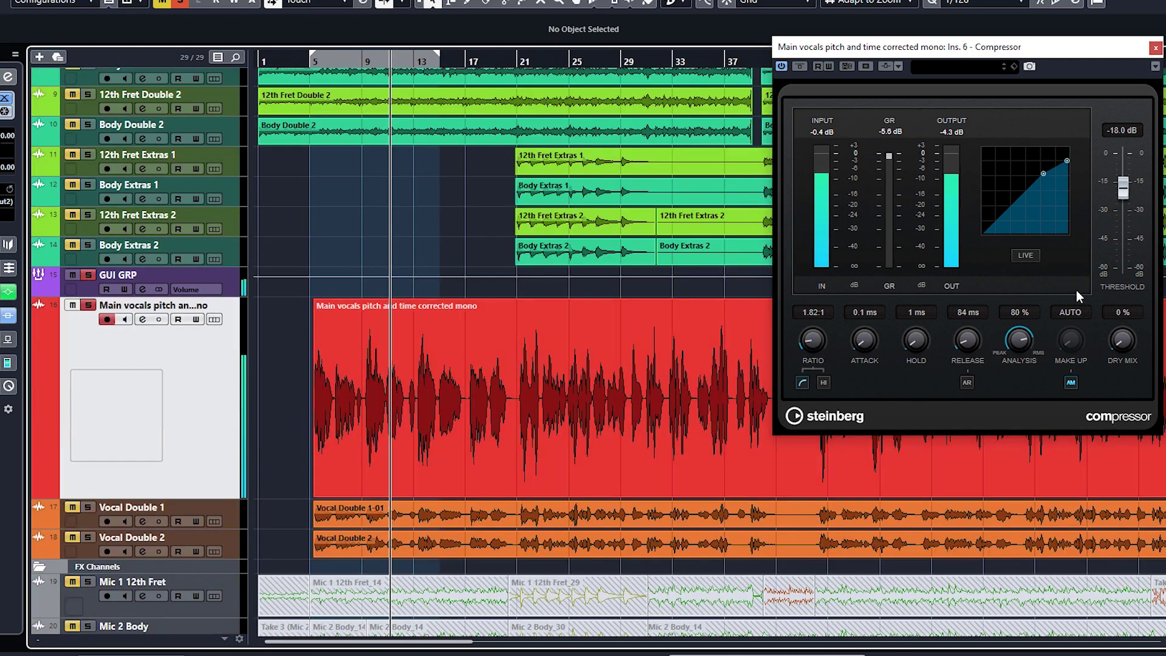
key("space")
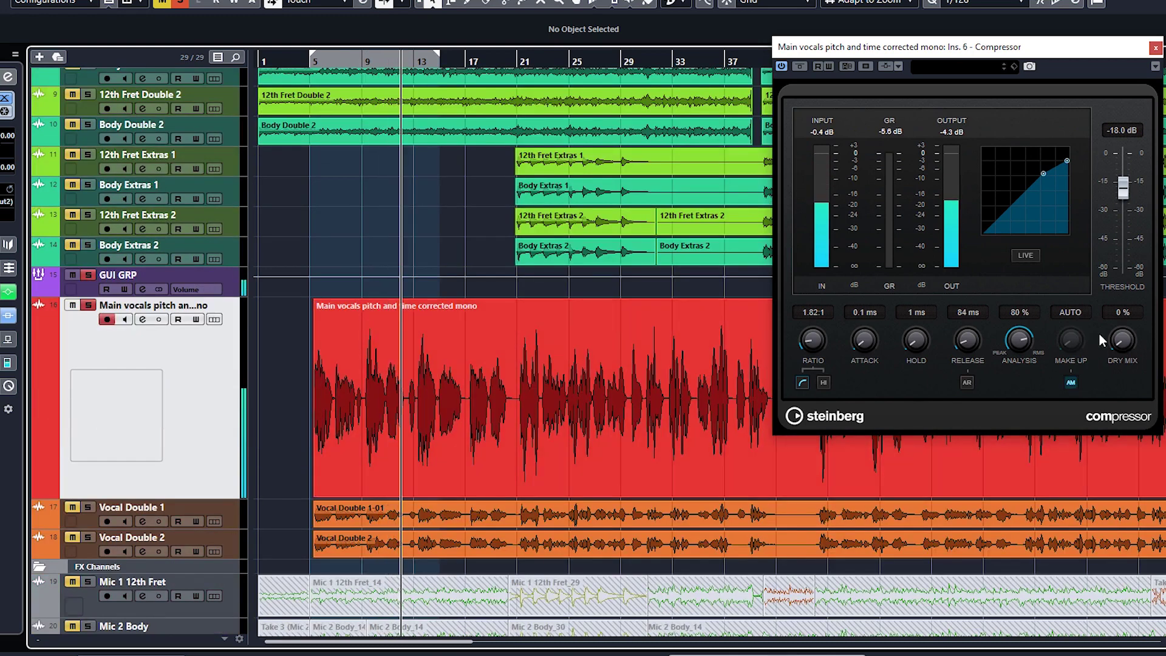
- Turn off the compressor's automatic make-up gain, set the make-up to 7.8 dB, and play the vocal from bar 5
left_click(1071, 383)
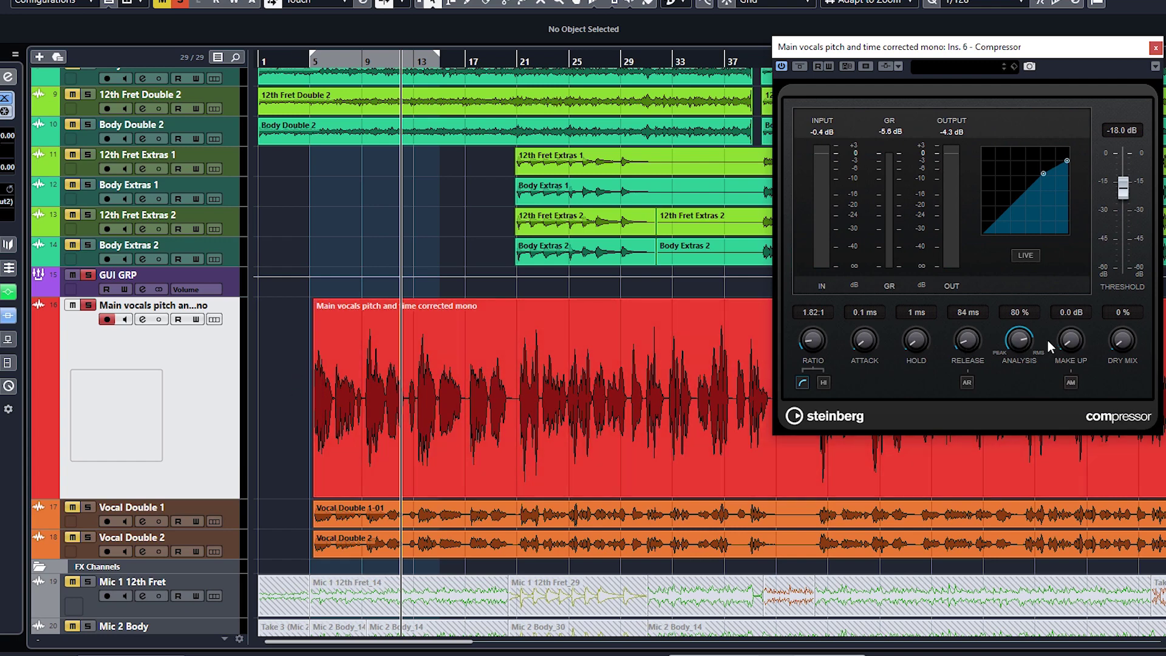
left_click_drag(1071, 319, 1062, 308)
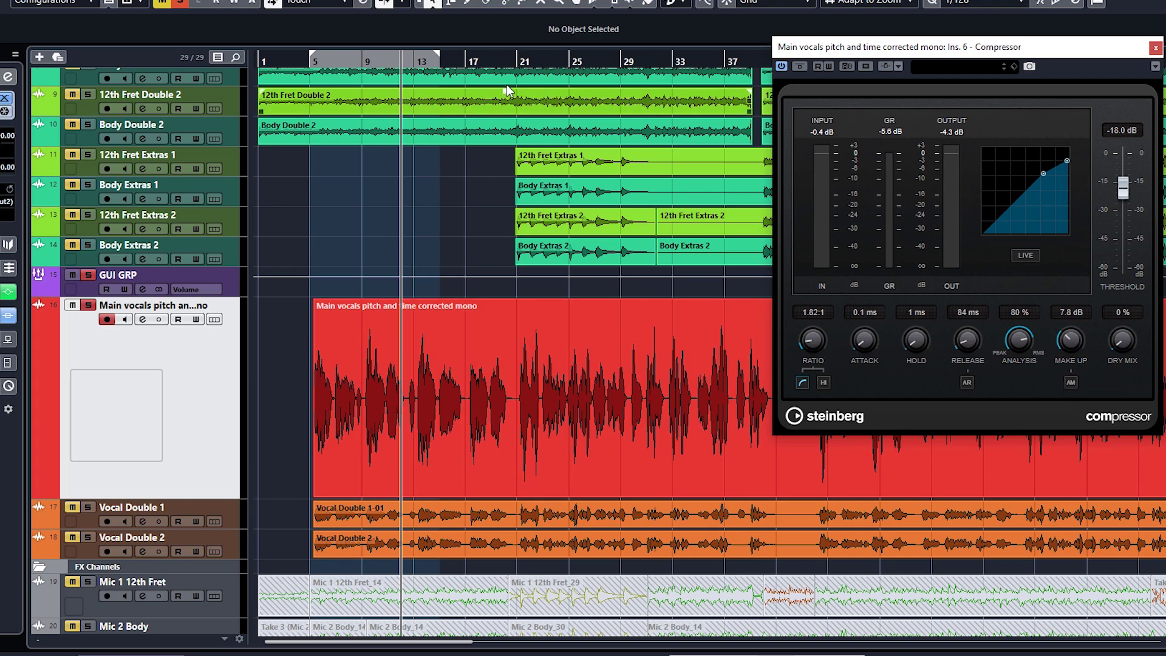
left_click(312, 57)
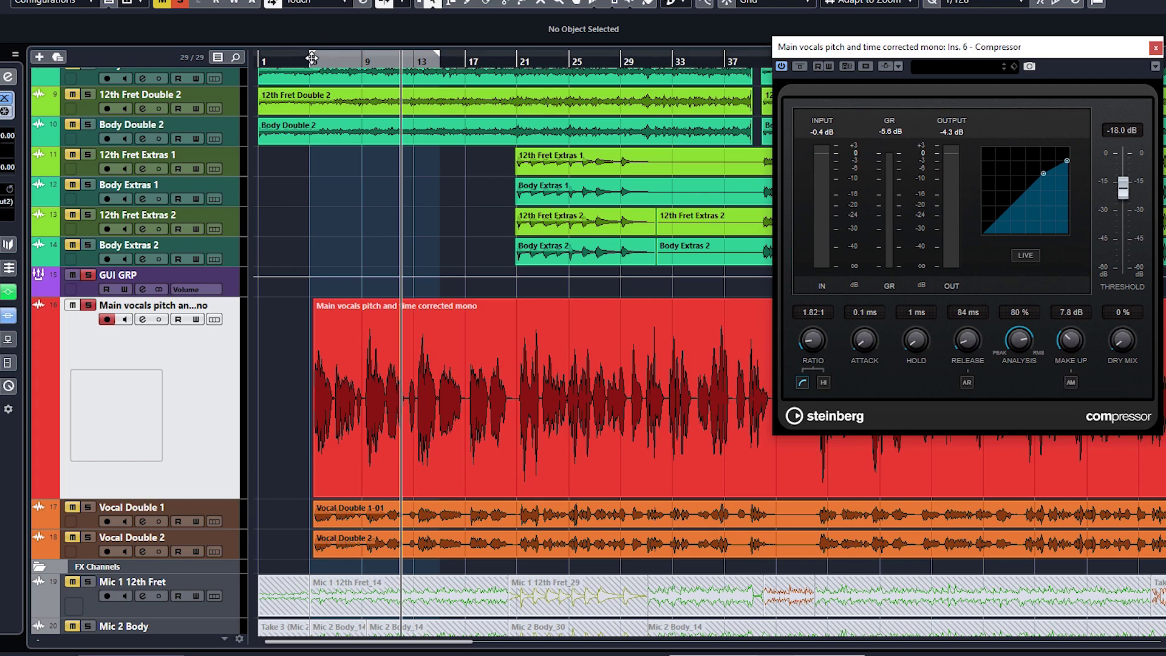
left_click(802, 67)
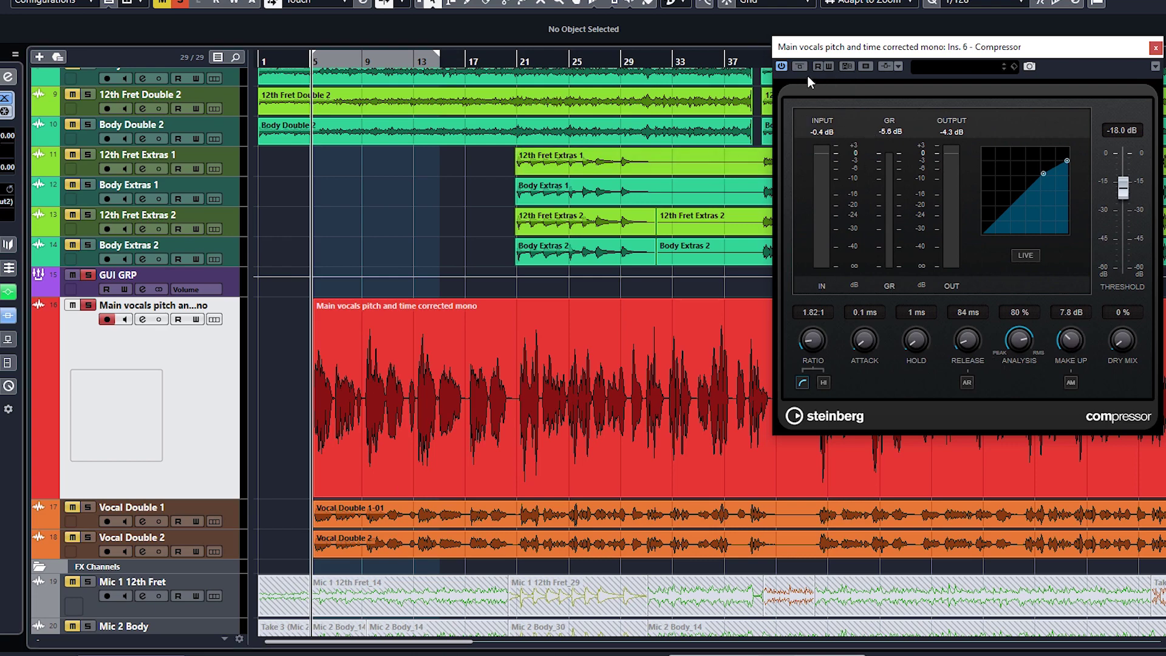
key("space")
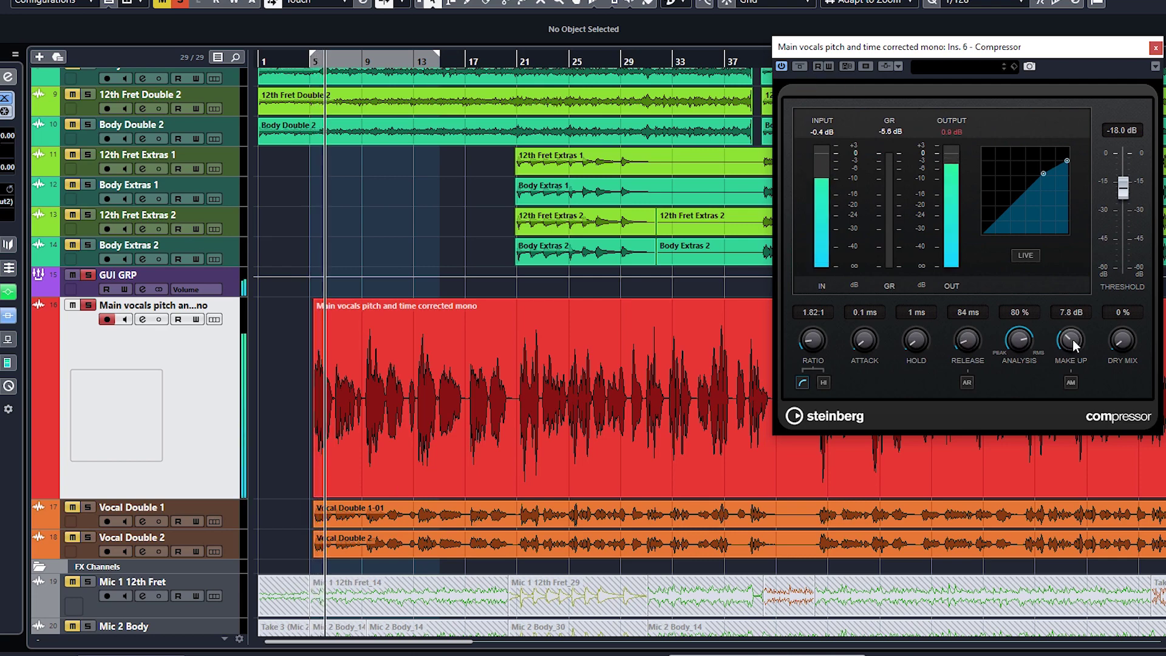
- Reduce the compressor's make-up gain in stages to 2.0 dB, comparing the vocal's loudness with the compressor bypassed and active
left_click_drag(1072, 340, 1068, 356)
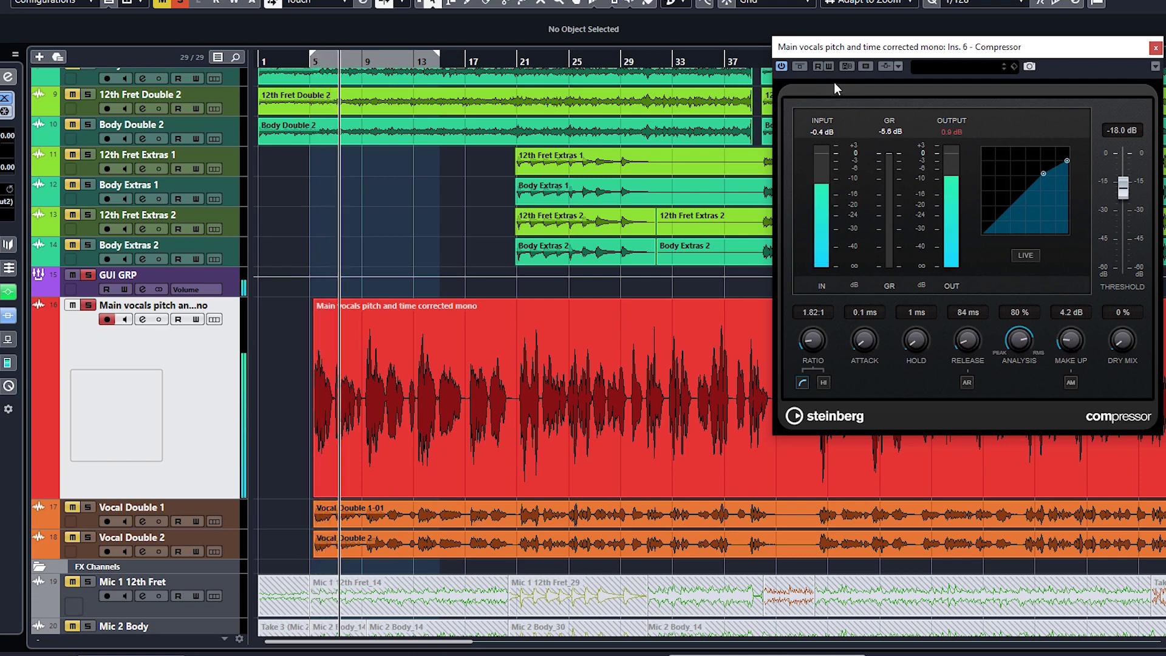
left_click(800, 66)
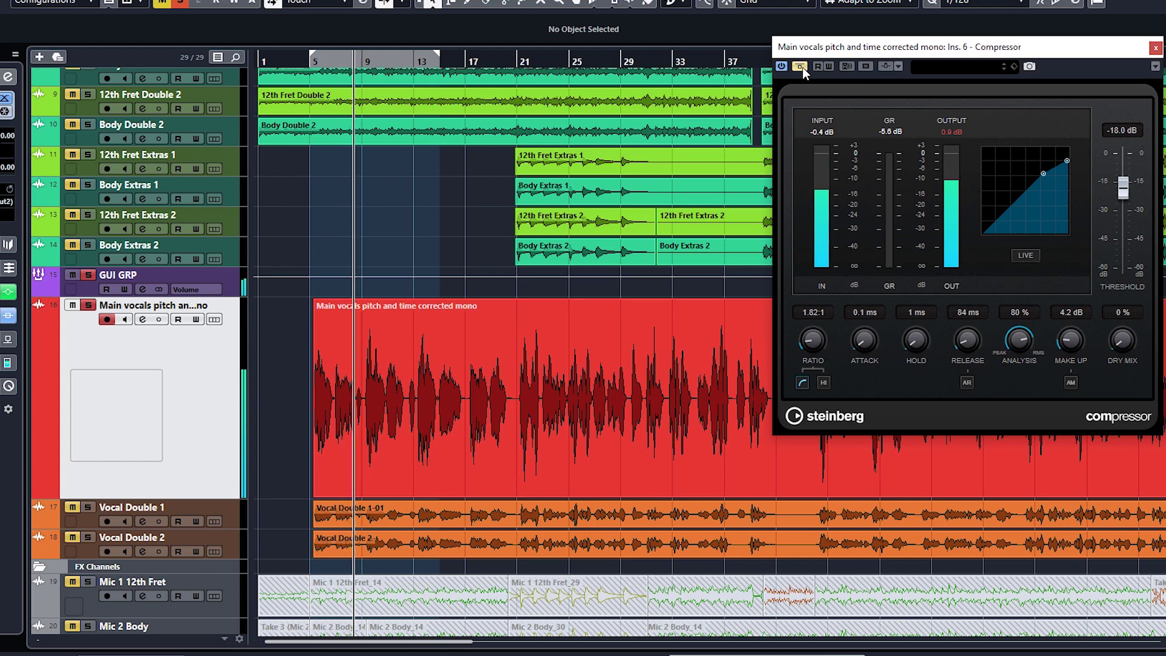
left_click(801, 66)
left_click_drag(1075, 339, 1070, 344)
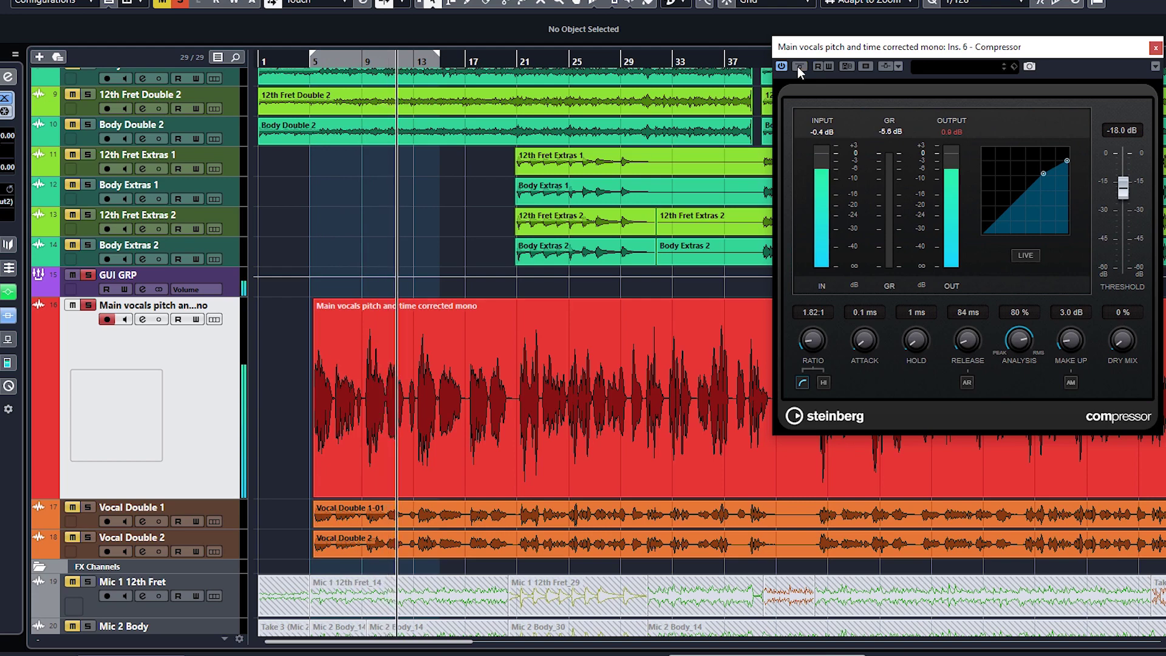
left_click_drag(1077, 342, 1072, 344)
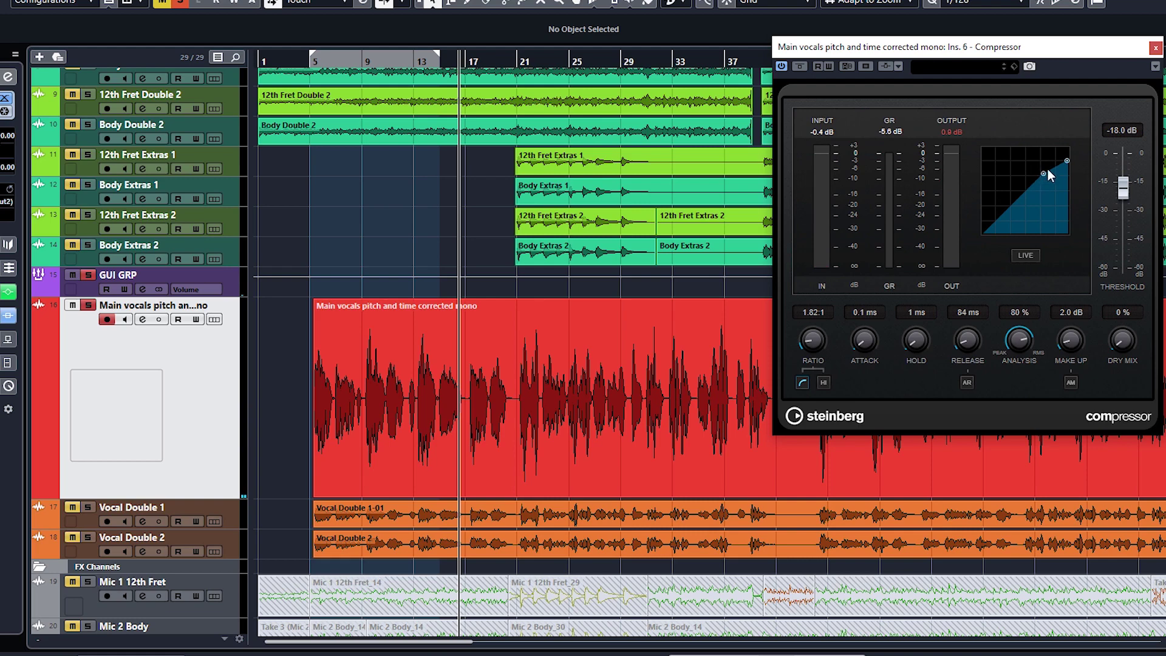
- Try the compressor's high-ratio mode, and return to the normal ratio with Soft Knee enabled
left_click(826, 381)
left_click(827, 380)
left_click(825, 383)
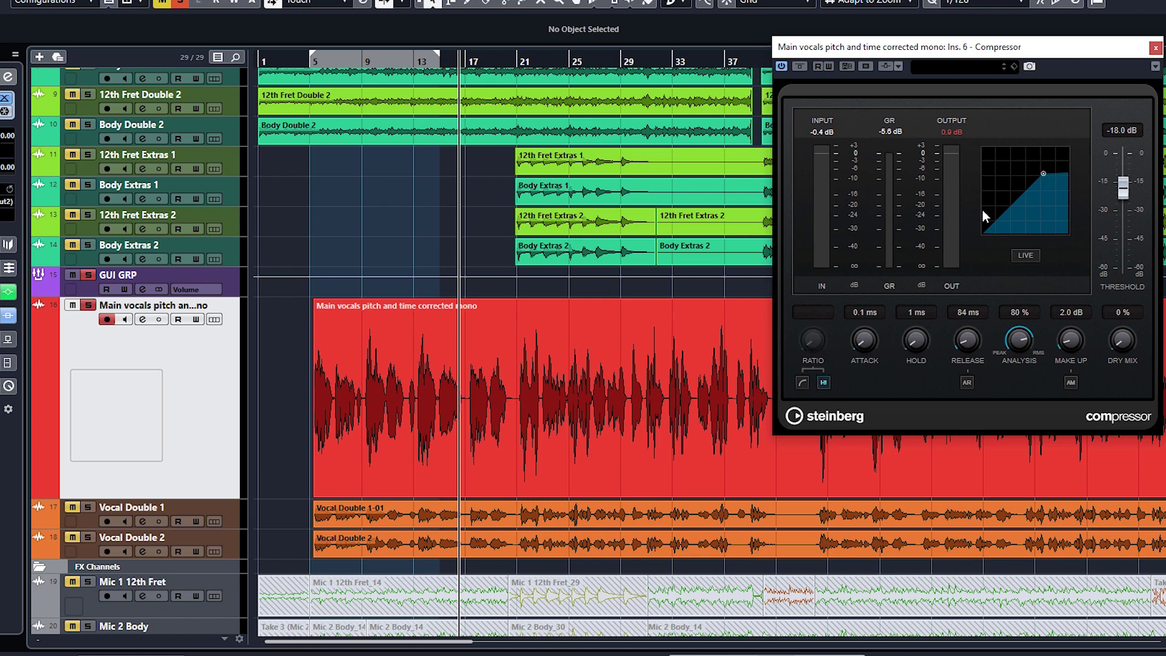
left_click(825, 382)
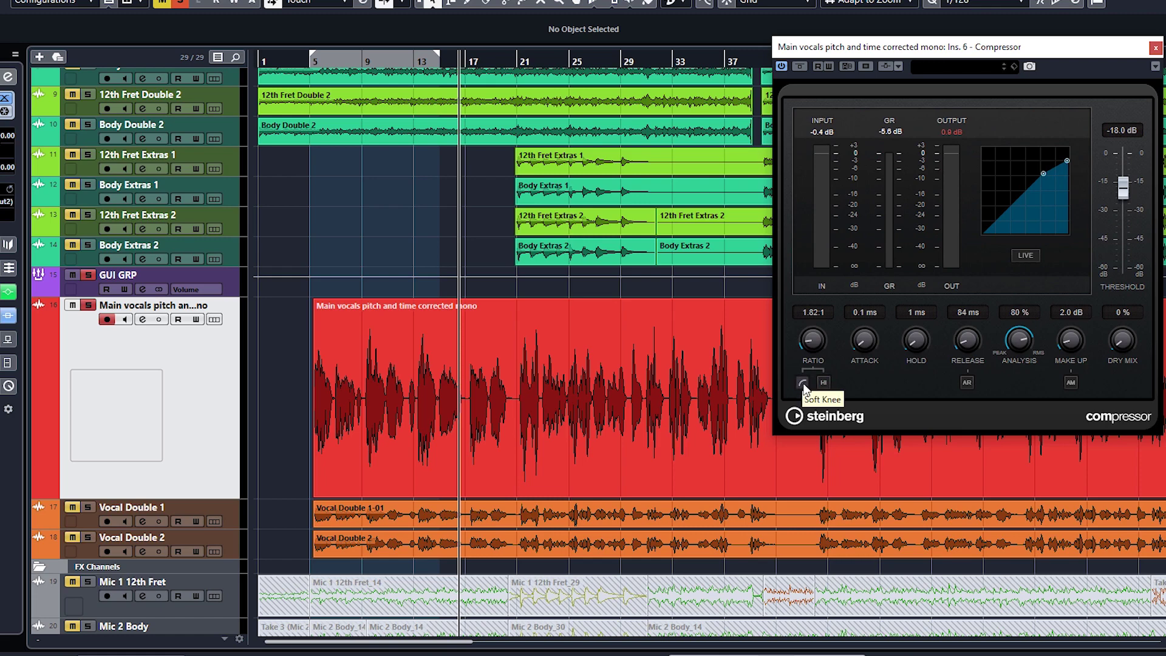
left_click(803, 384)
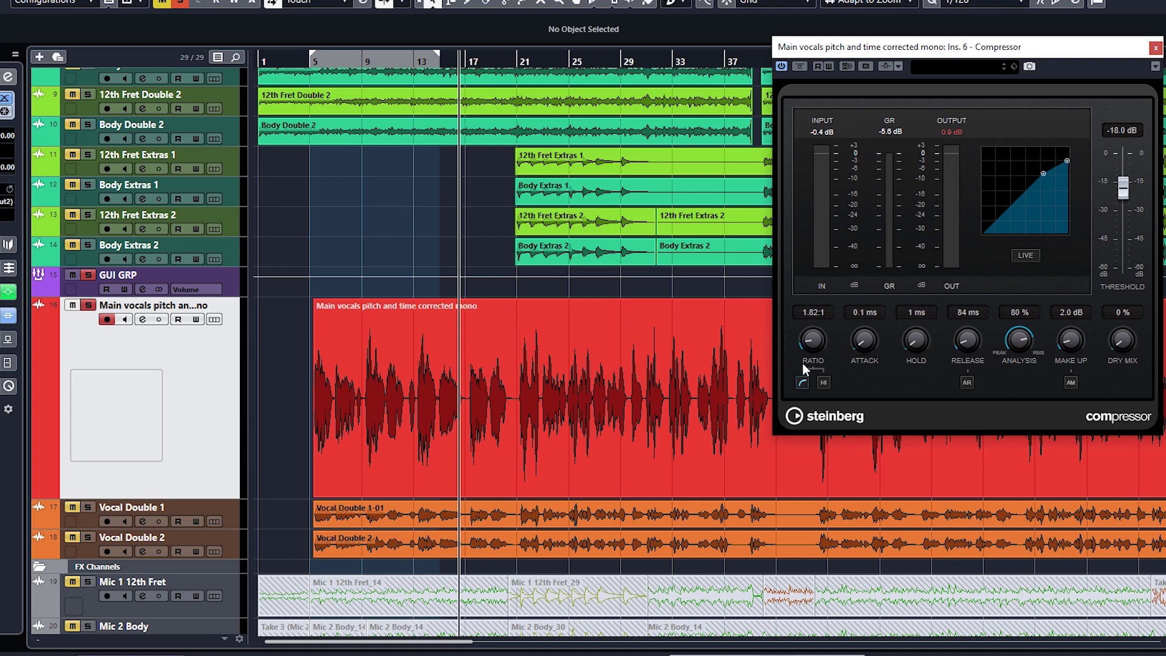
- Play the vocal with the soloed guitars to audition the compressor settings, and close the compressor window
key("space")
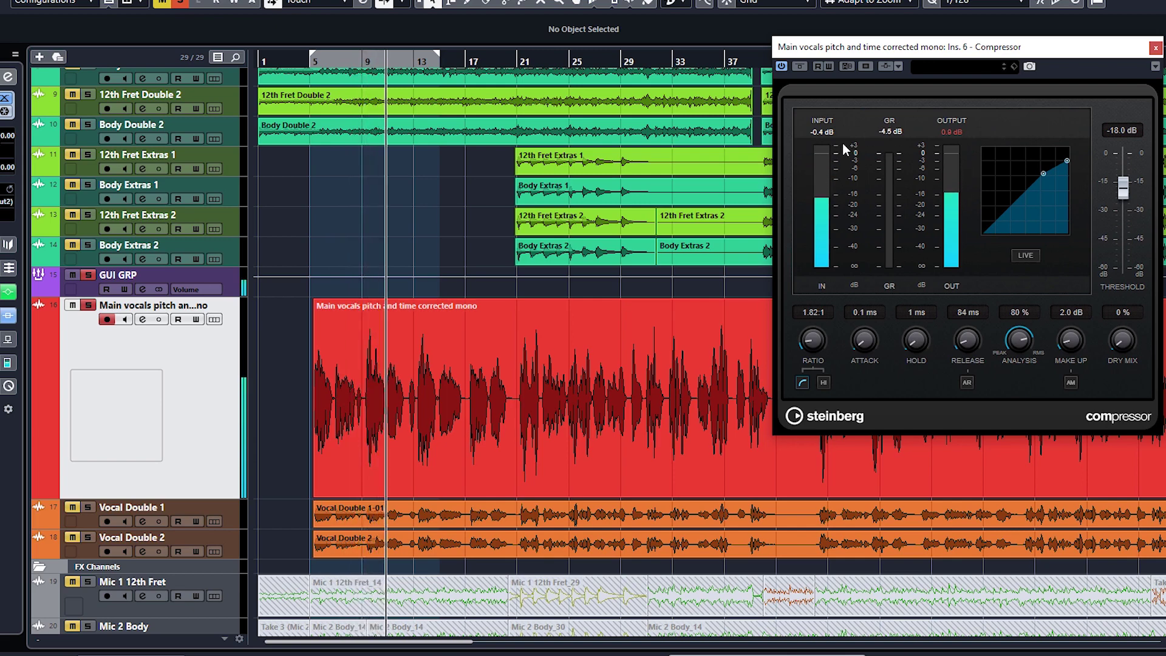
left_click(1155, 46)
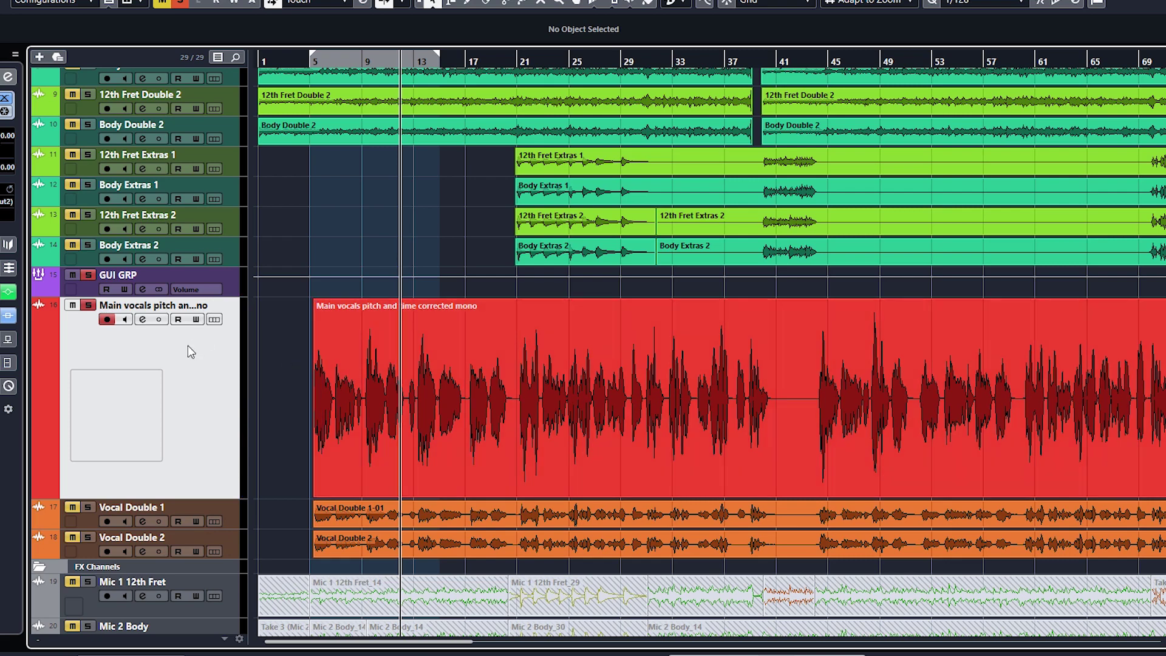
- Insert a Tube Compressor from the Dynamics effects in slot 8 of the main vocal channel, and move its window clear of the inserts
left_click(143, 319)
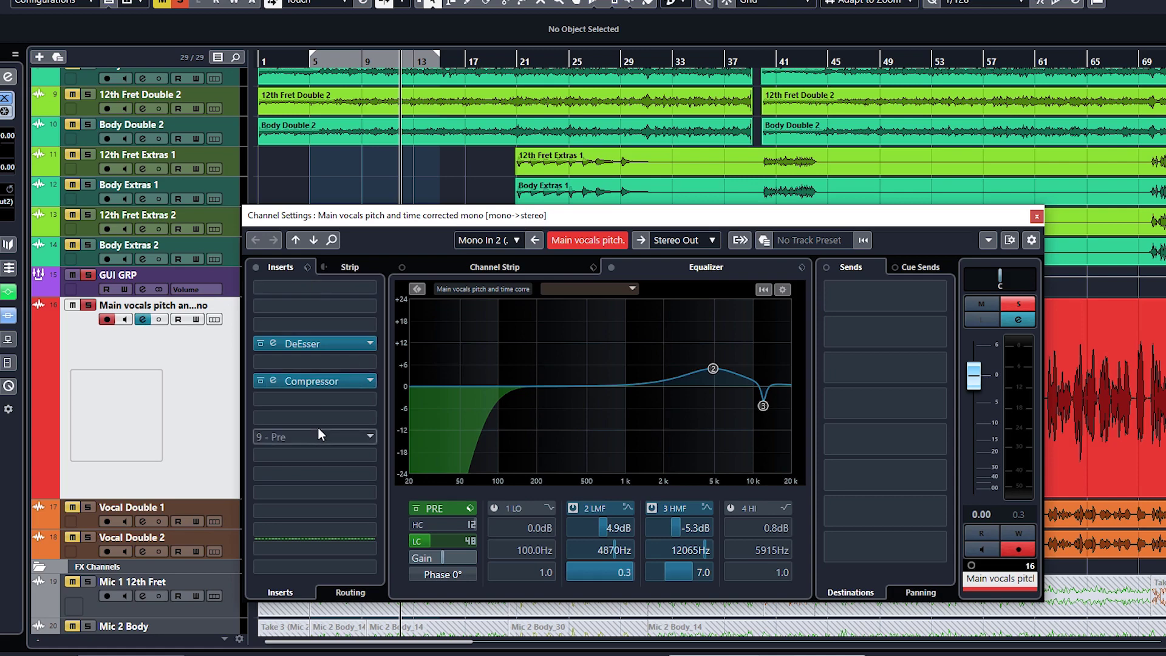
left_click(344, 413)
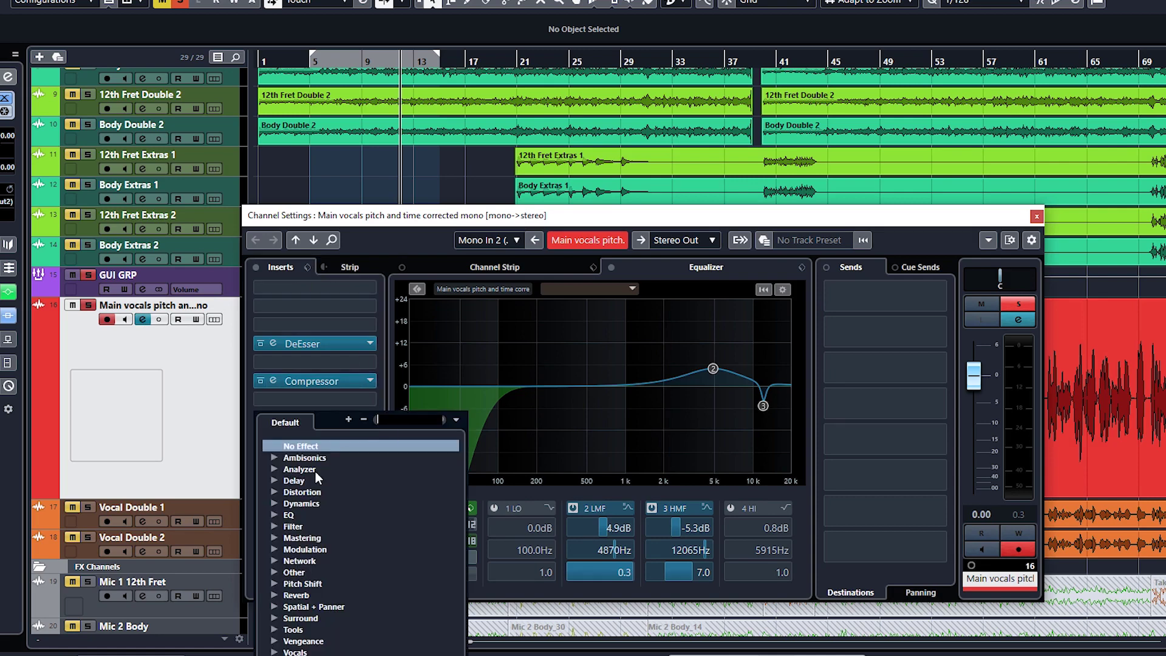
left_click(273, 502)
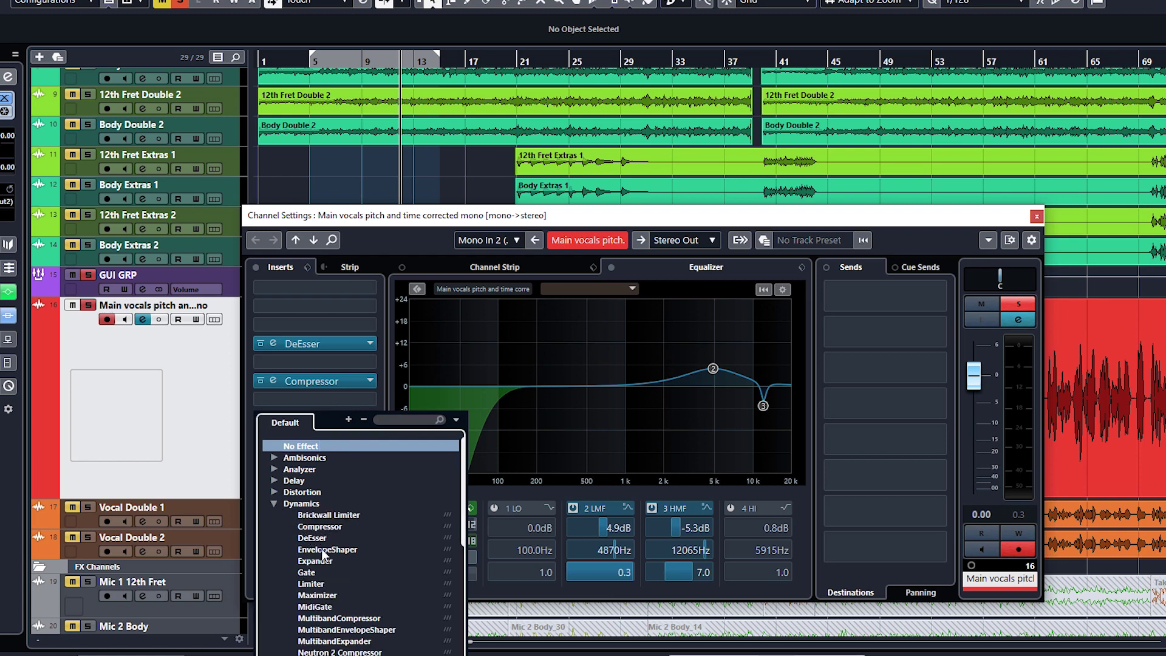
scroll(373, 586, "down", 1)
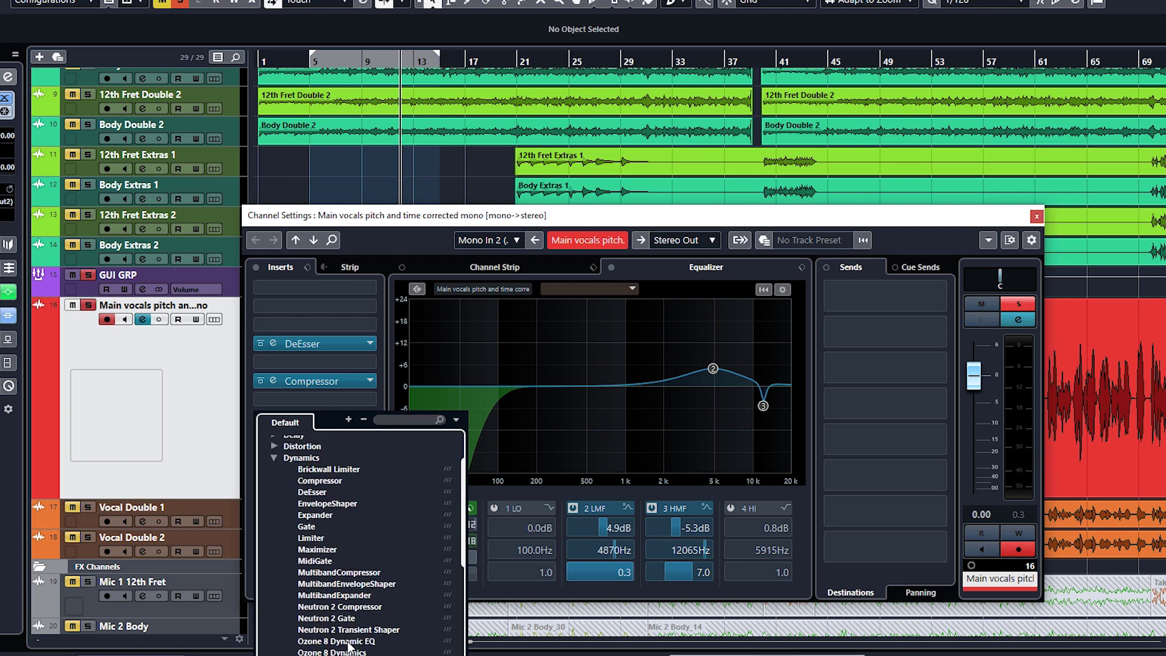
scroll(347, 638, "down", 3)
left_click(331, 630)
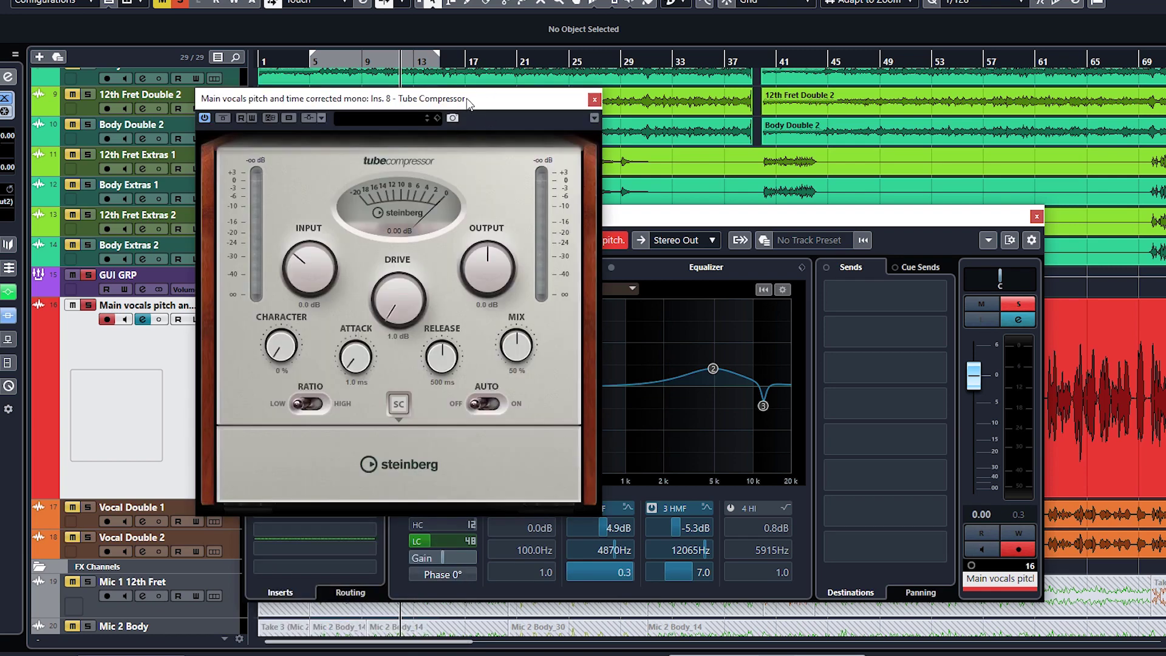
left_click_drag(464, 107, 685, 107)
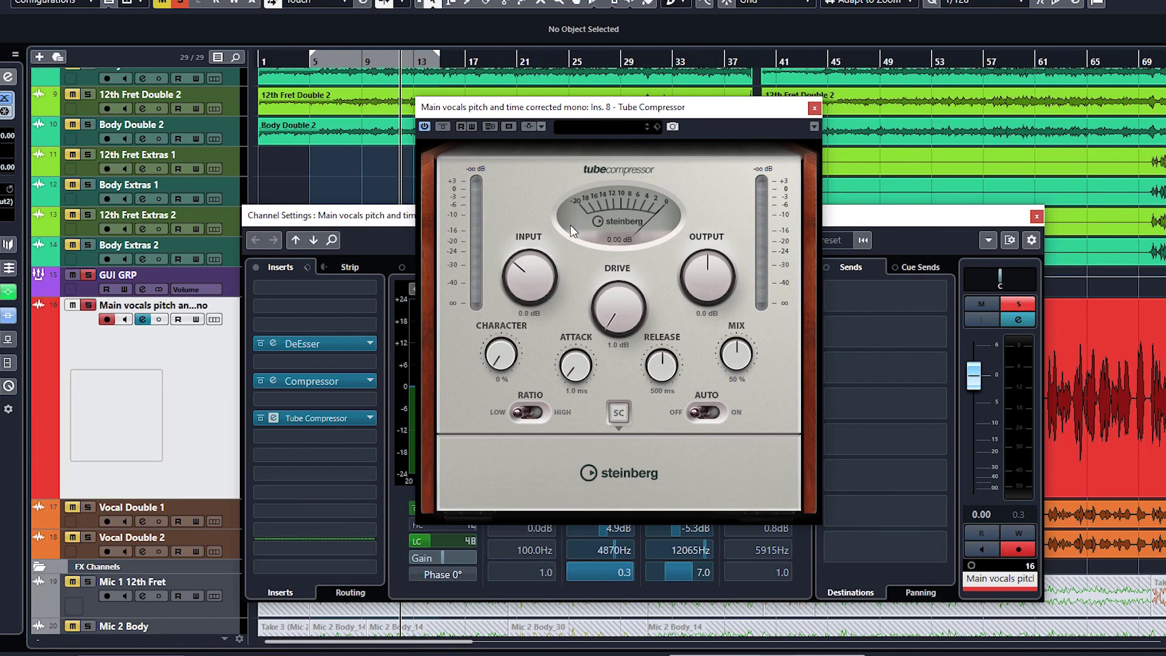
- Try the Tube Compressor's input at 7.2 dB during playback, and bring it down to -1.8 dB
scroll(534, 270, "up", 4)
key("space")
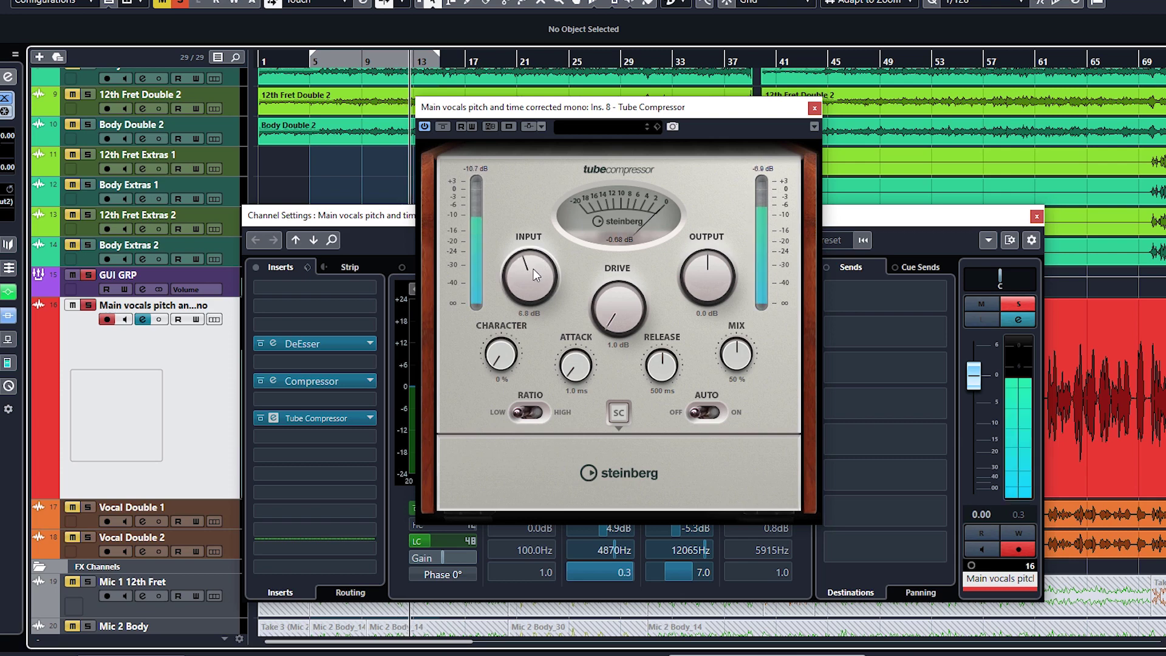
scroll(534, 268, "up", 3)
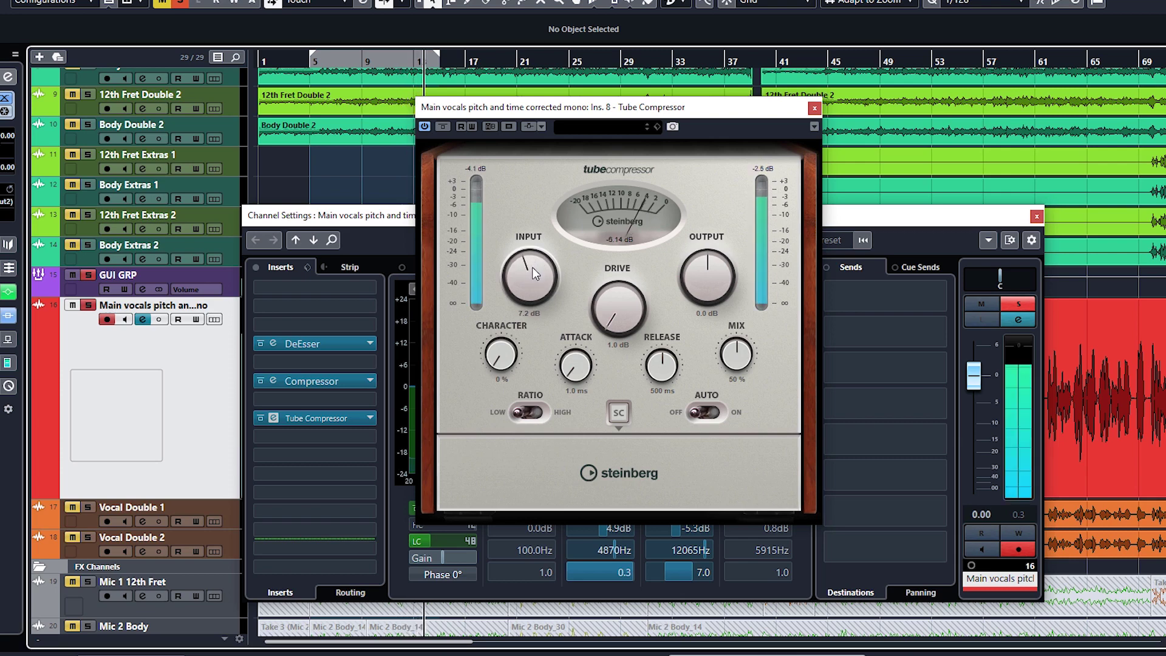
scroll(526, 278, "down", 8)
key("space")
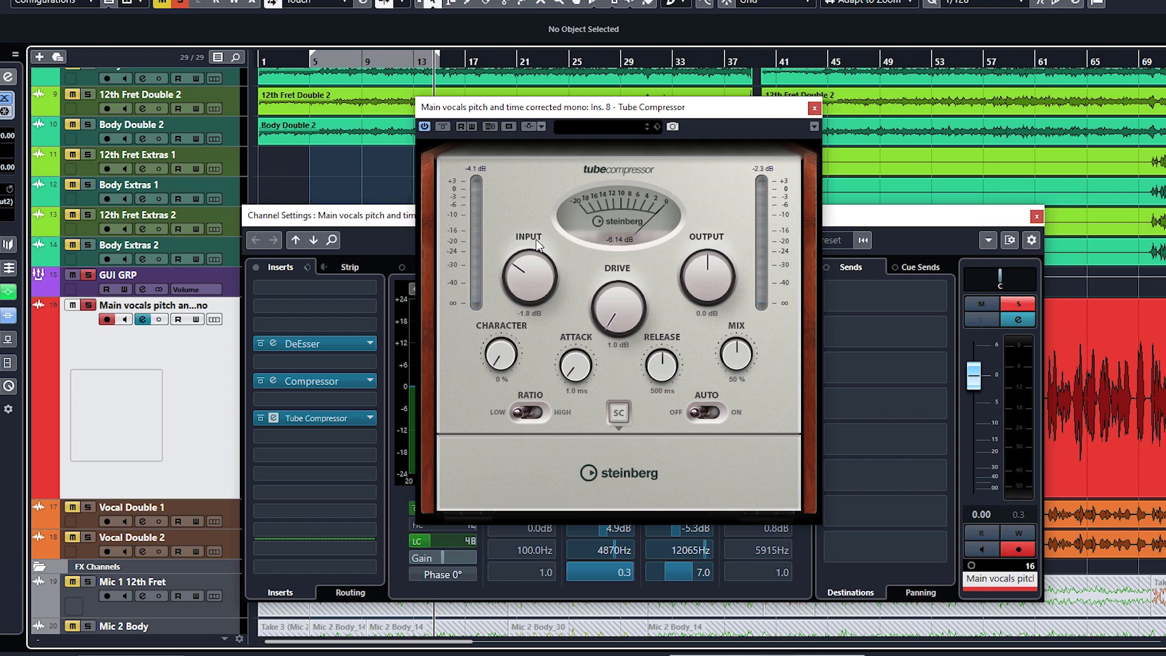
- Set the Tube Compressor's drive to 5.0 dB, character to 64 % and release to 59 ms while auditioning the vocal
key("space")
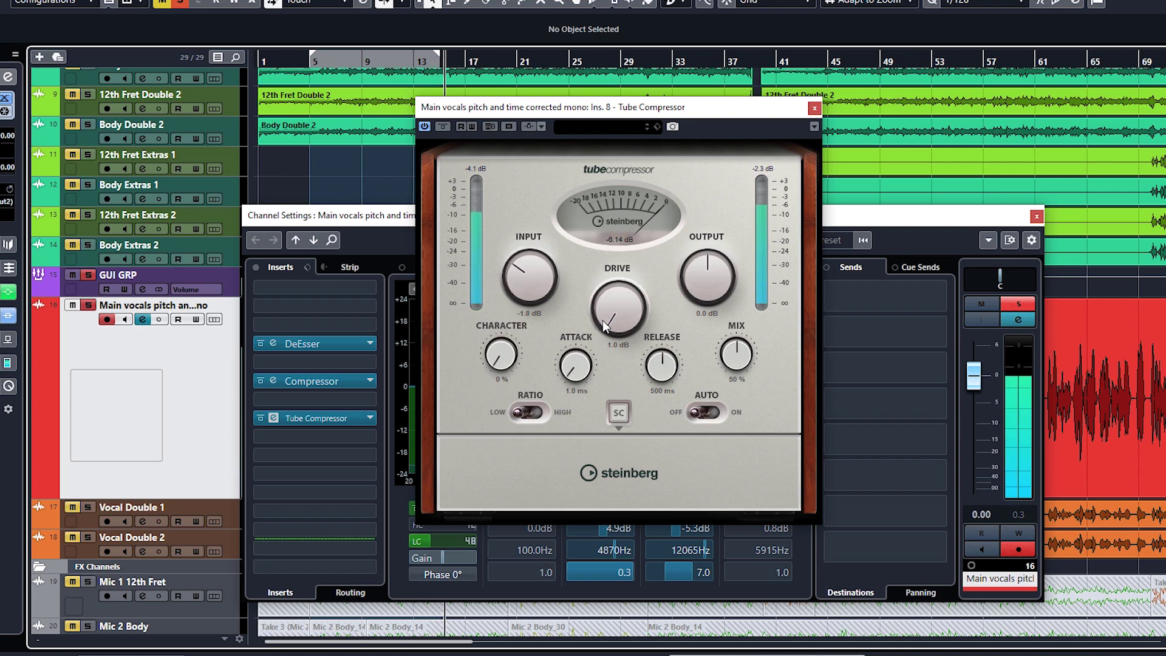
mouse_move(617, 319)
left_mouse_down()
mouse_move(610, 300)
mouse_move(615, 314)
left_mouse_up()
left_click_drag(501, 361, 503, 323)
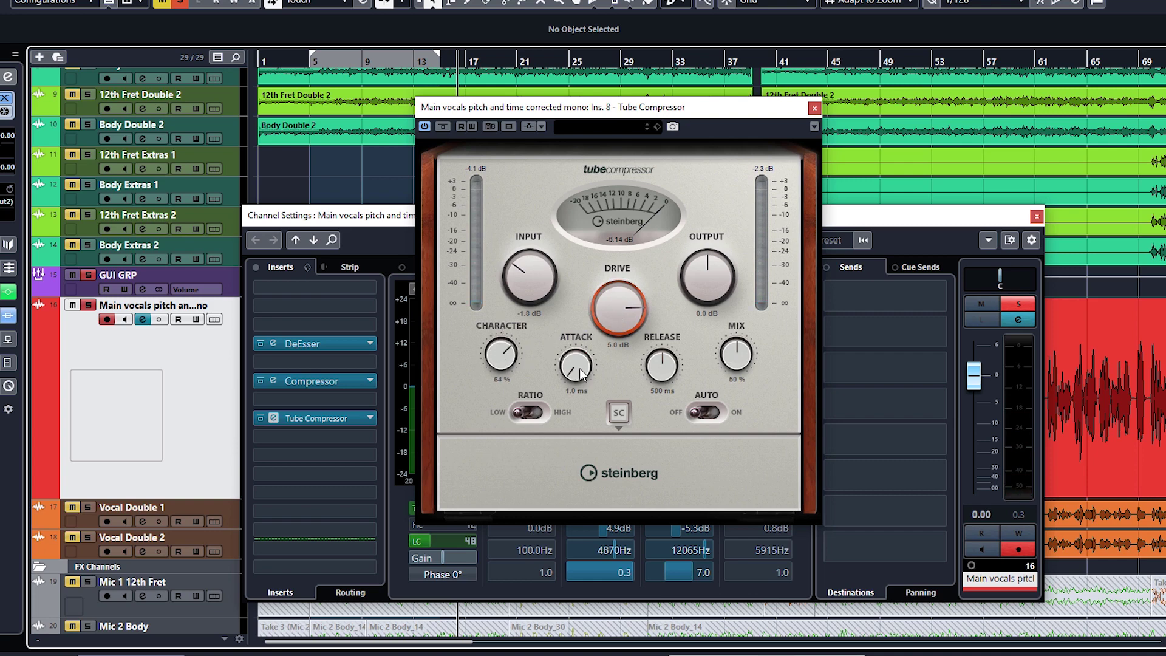
left_click_drag(650, 396, 654, 422)
key("space")
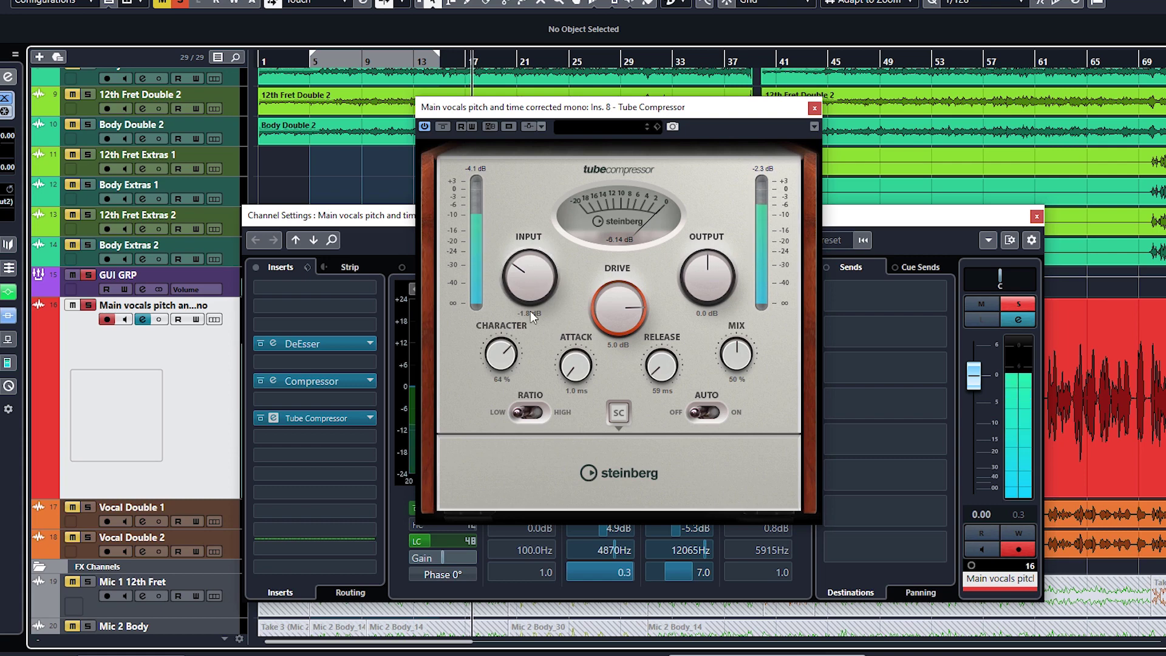
- Set the Tube Compressor's attack to 2.0 ms, input to 7.2 dB and output to -4.4 dB while the vocal plays
scroll(574, 366, "up", 3)
scroll(574, 367, "down", 2)
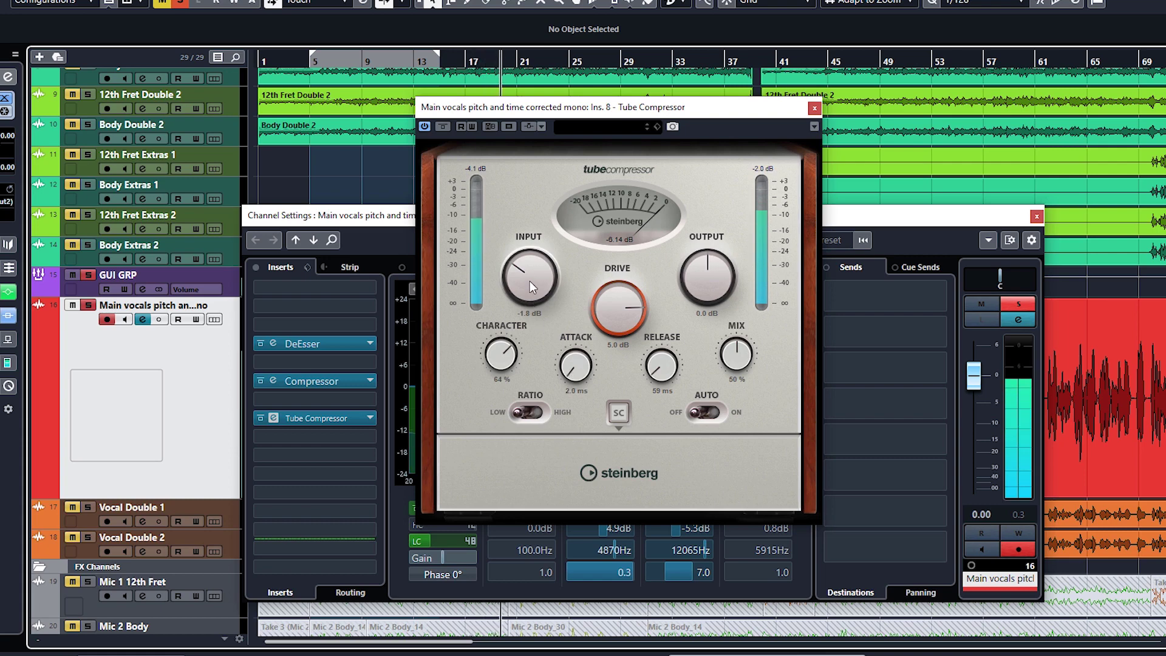
left_click_drag(530, 281, 533, 265)
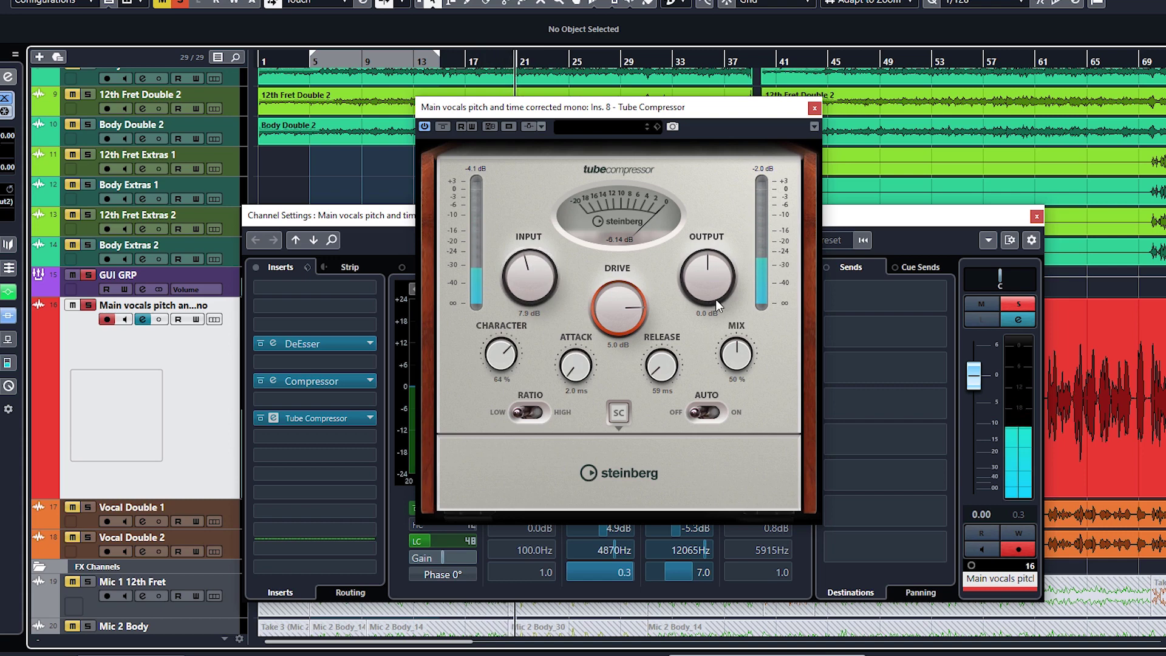
scroll(698, 309, "down", 4)
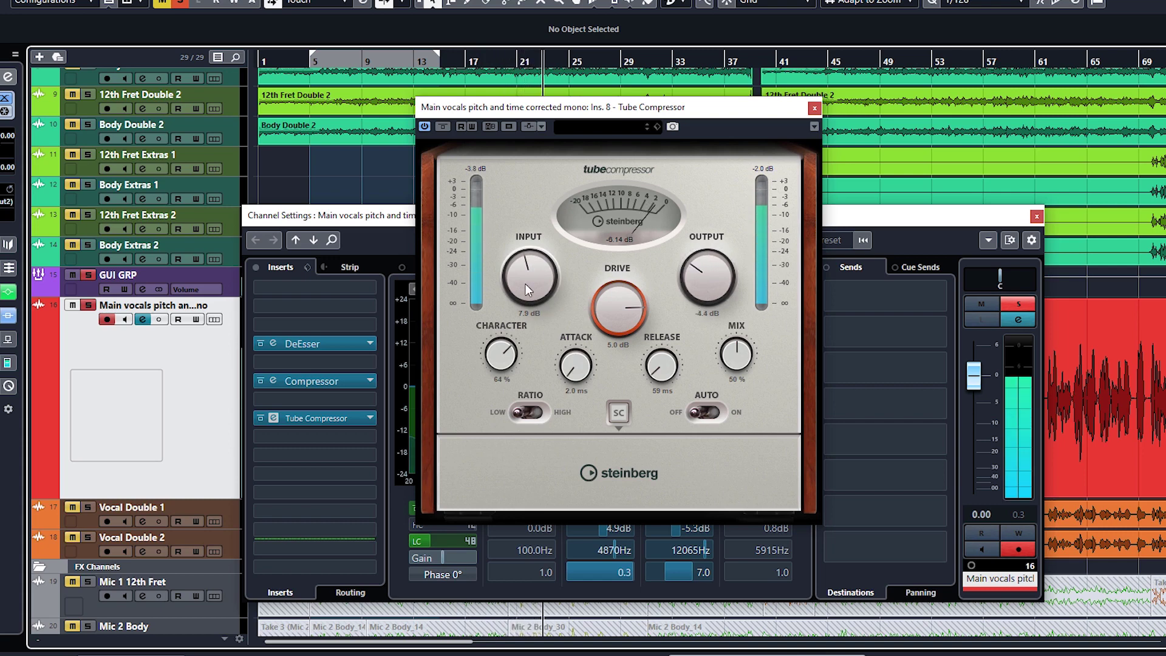
left_click_drag(527, 282, 526, 287)
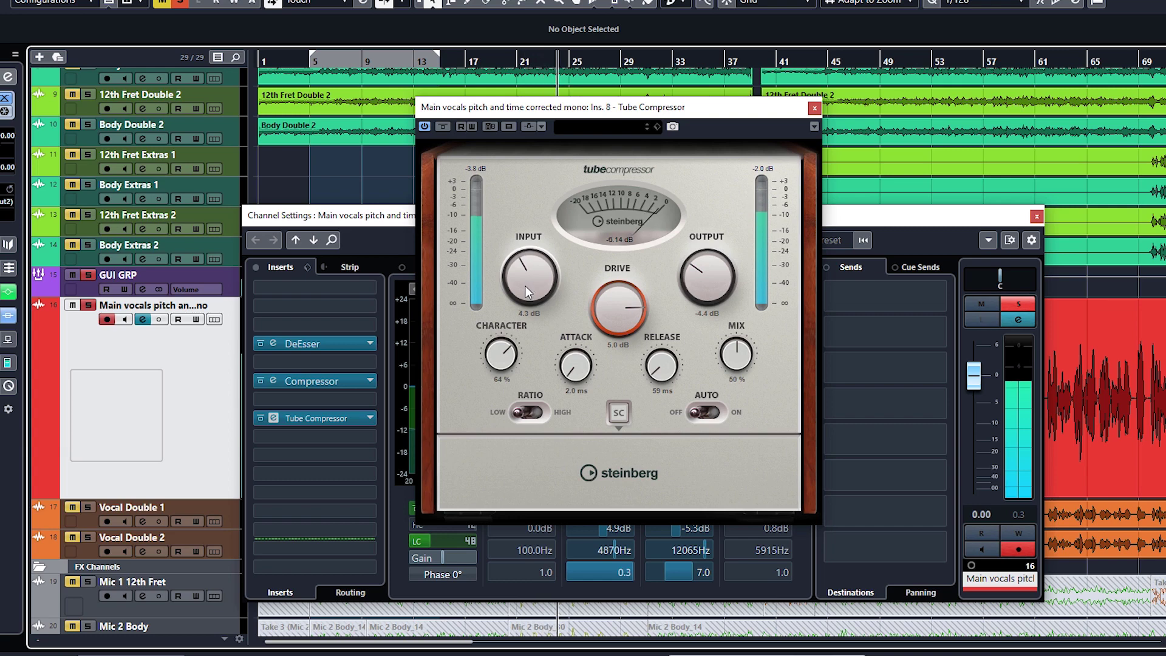
left_click_drag(526, 286, 527, 282)
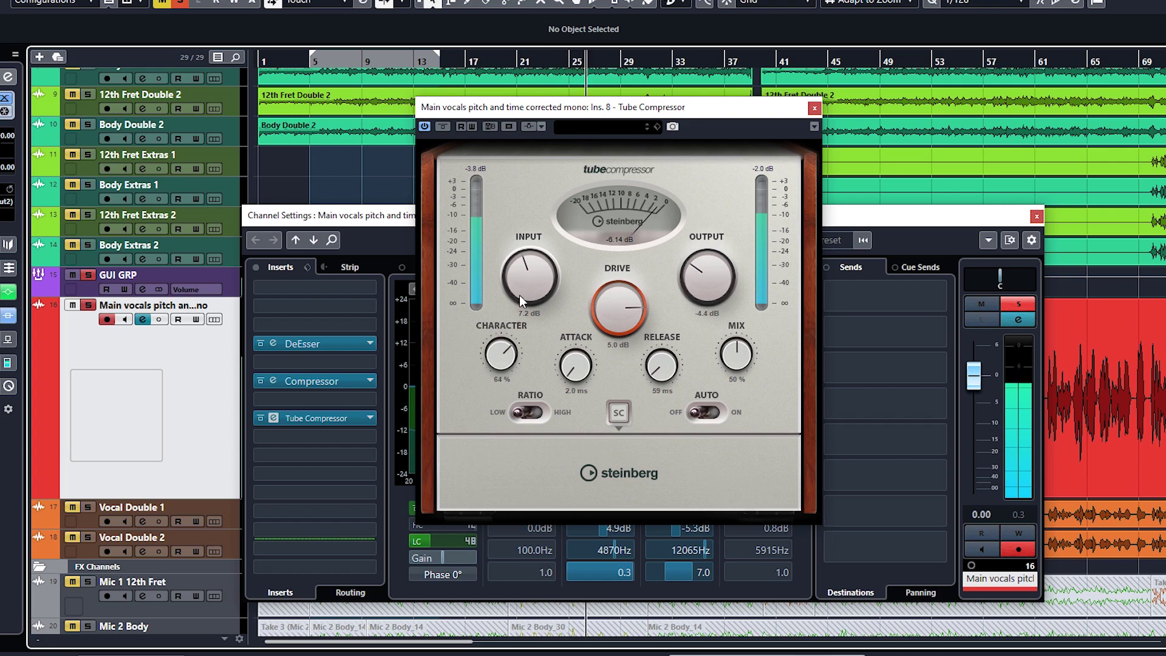
- Compare the Tube Compressor's character between 0 % and full during playback, and bring it to 91 %
left_click_drag(509, 367, 478, 440)
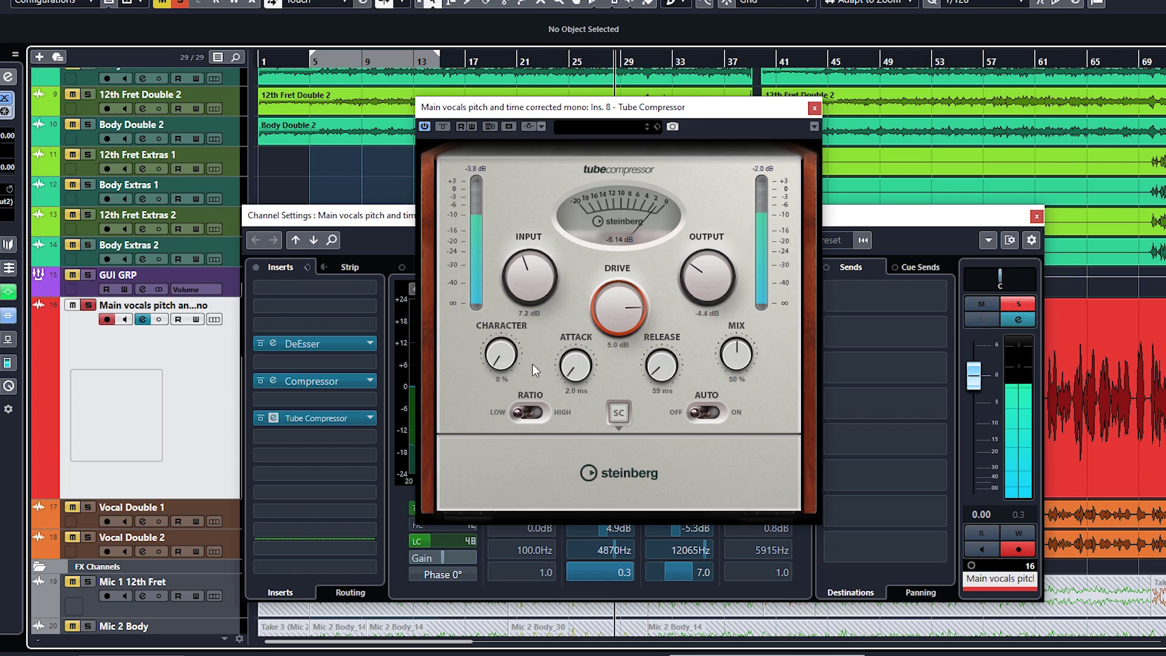
left_click_drag(503, 363, 518, 279)
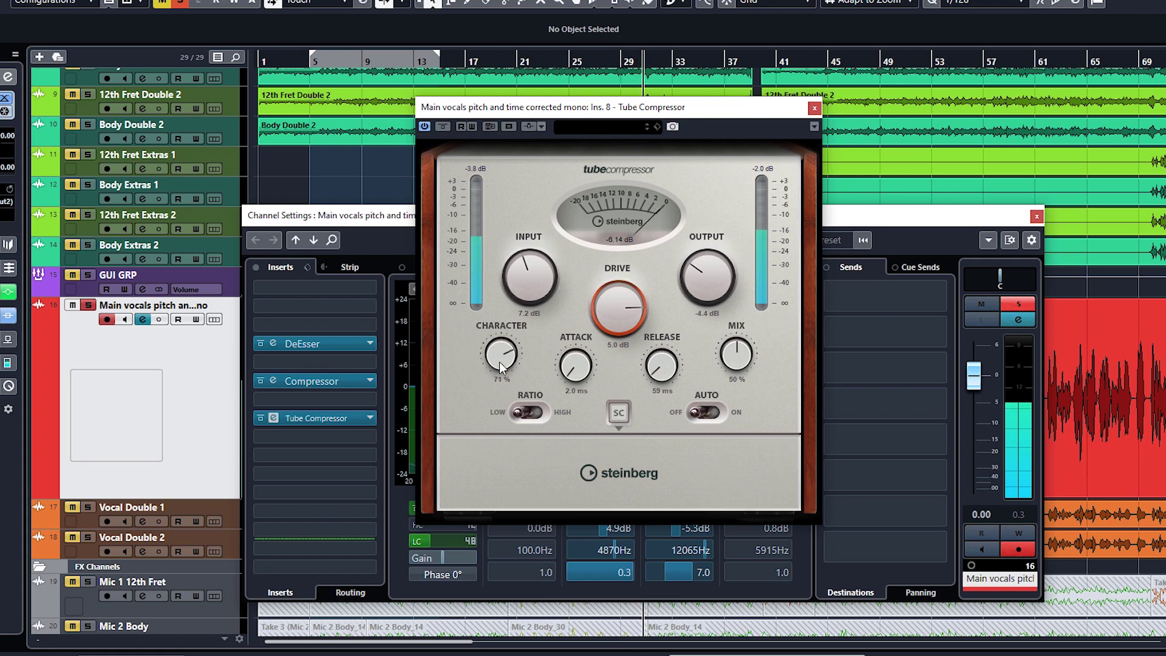
left_click_drag(499, 362, 514, 286)
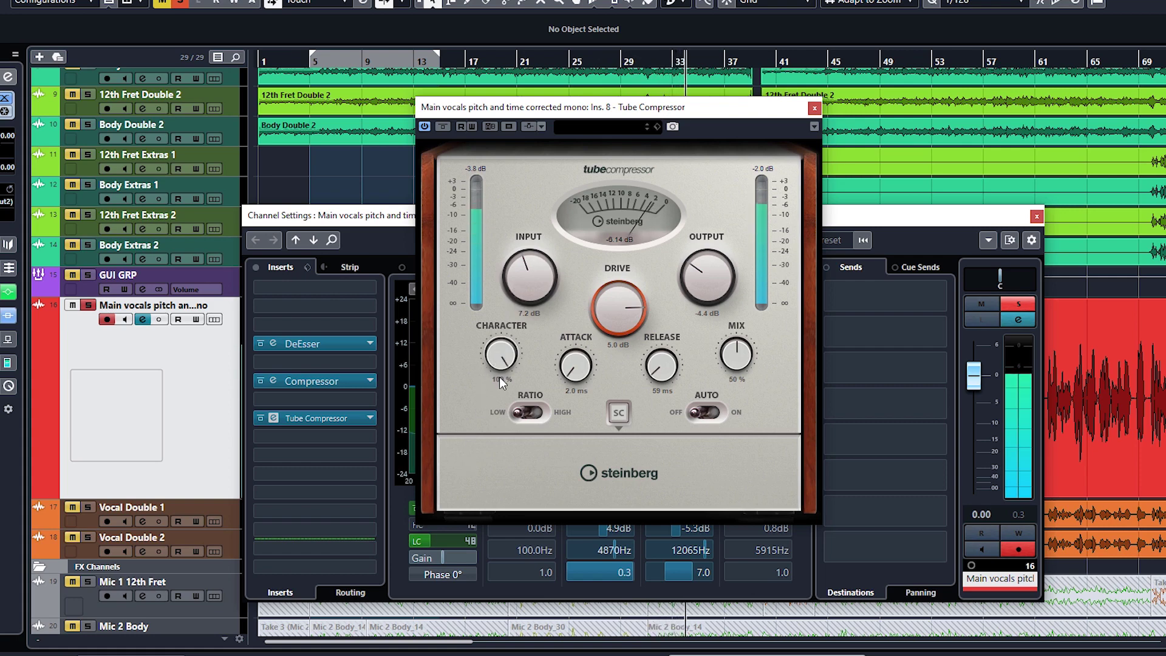
left_click_drag(502, 358, 510, 364)
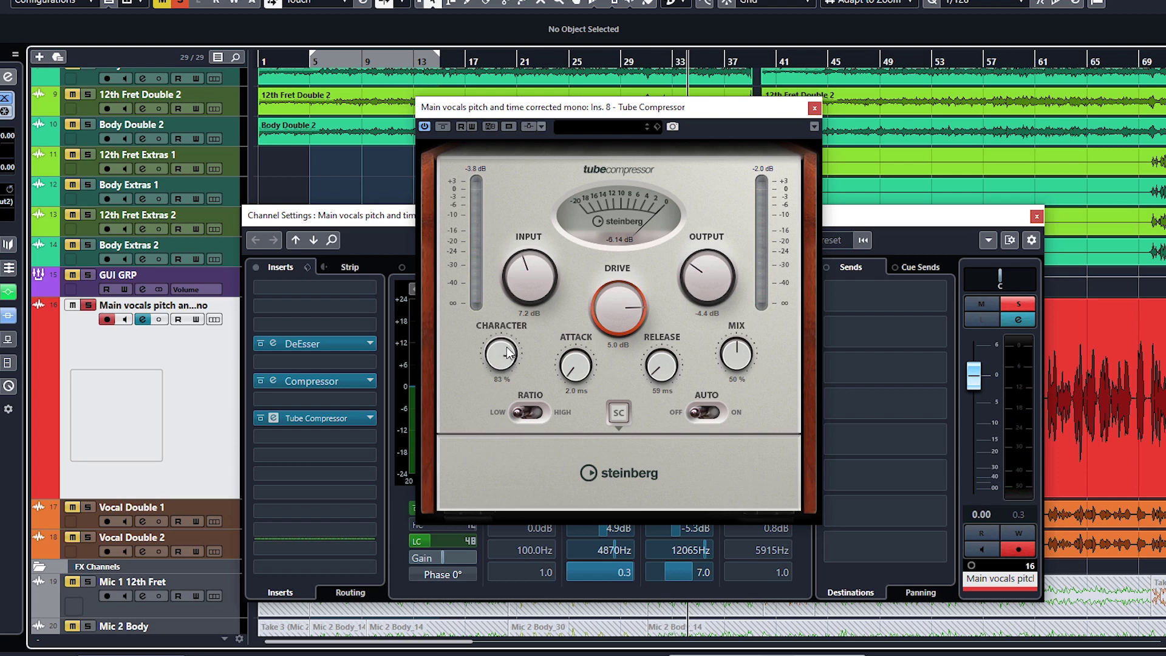
left_click_drag(508, 354, 507, 361)
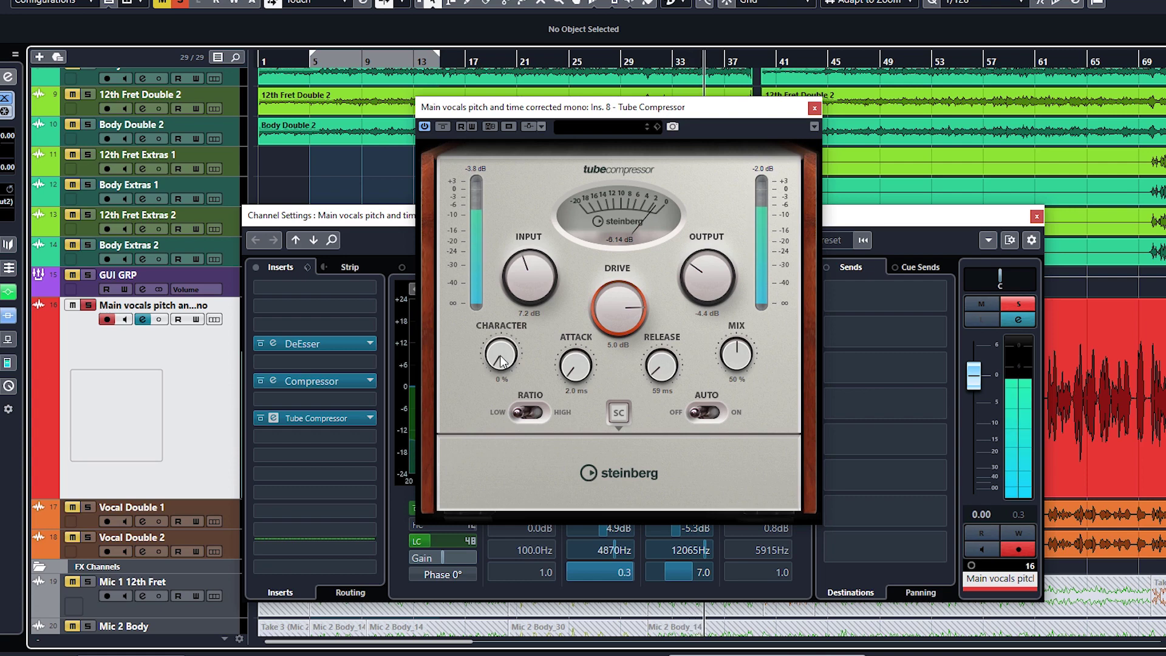
left_click_drag(502, 362, 552, 220)
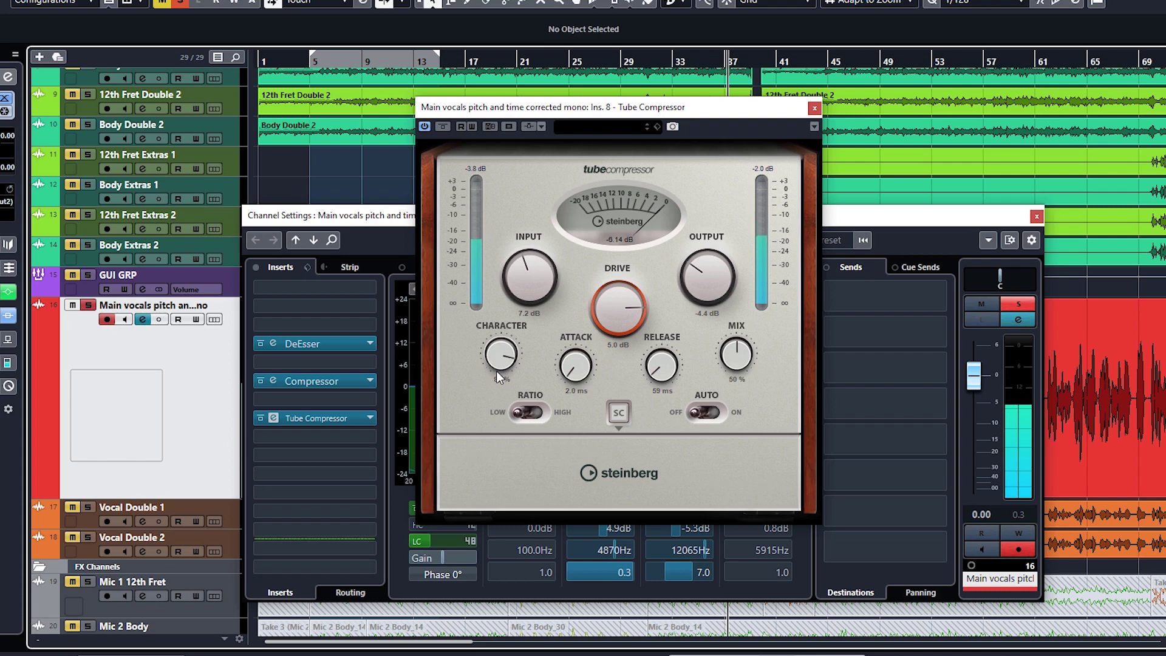
scroll(497, 367, "down", 5)
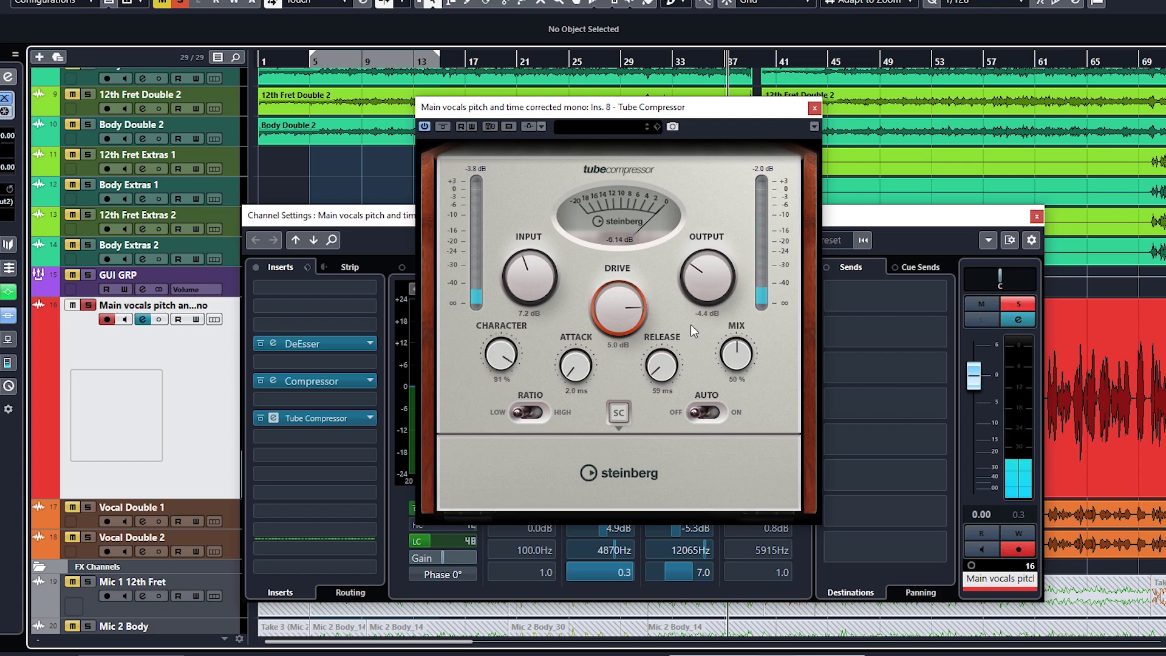
- Replay the vocal from just before bar 5, comparing the Tube Compressor's drive at 1.0 dB and 6.0 dB
left_click(297, 64)
scroll(626, 307, "down", 4)
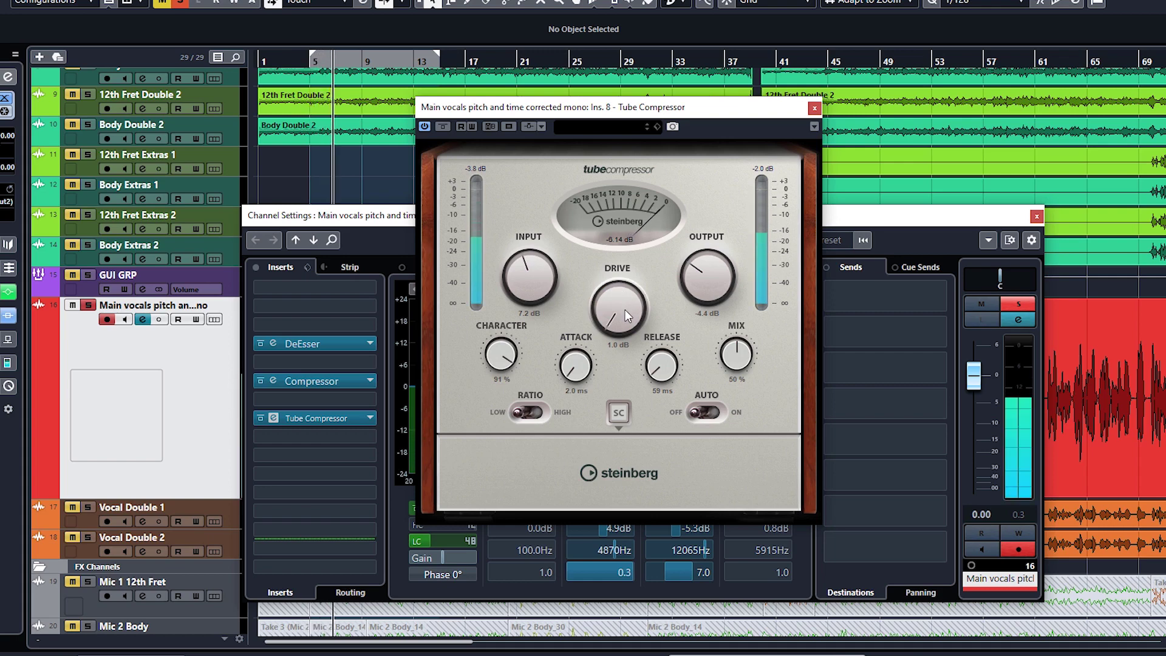
left_click_drag(624, 318, 643, 158)
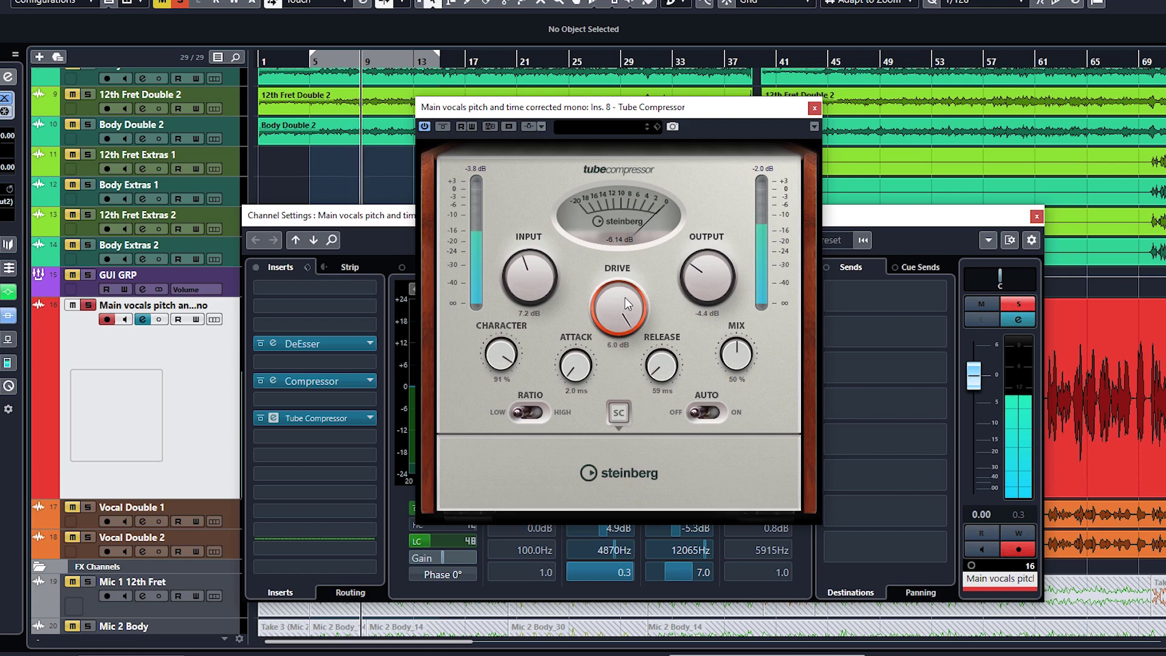
left_click_drag(628, 304, 574, 448)
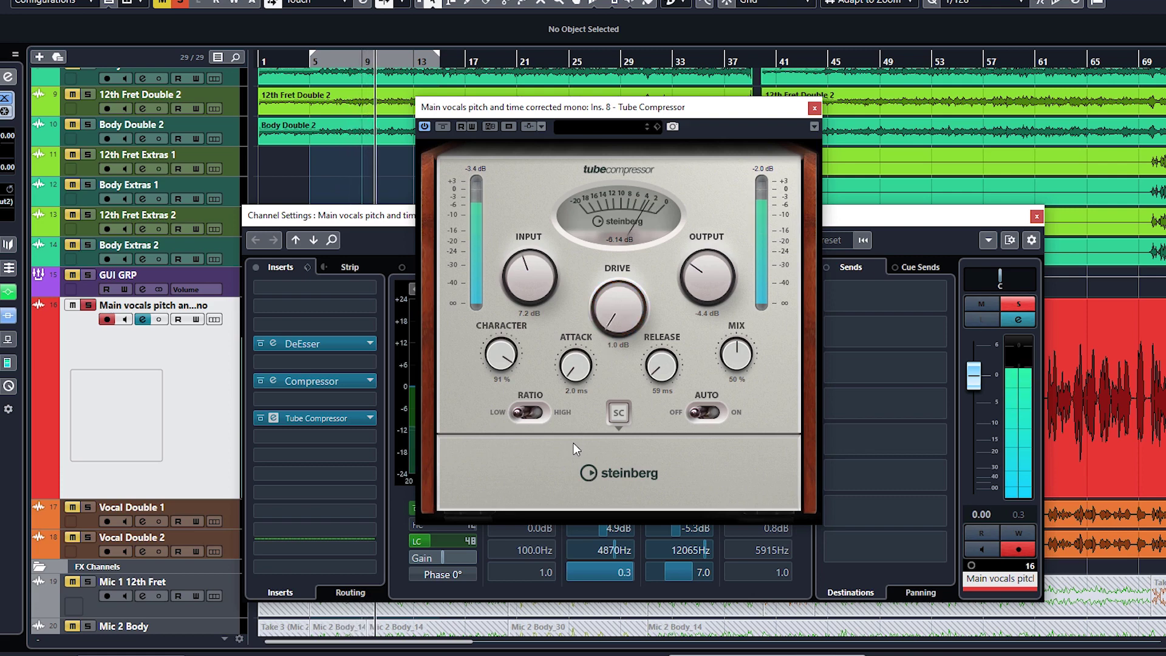
- Set the drive to 4.3 dB, character to 83 % and release to 94 ms, and close the plug-in and channel windows
mouse_move(619, 306)
left_mouse_down()
mouse_move(618, 208)
mouse_move(602, 311)
mouse_move(617, 318)
left_mouse_up()
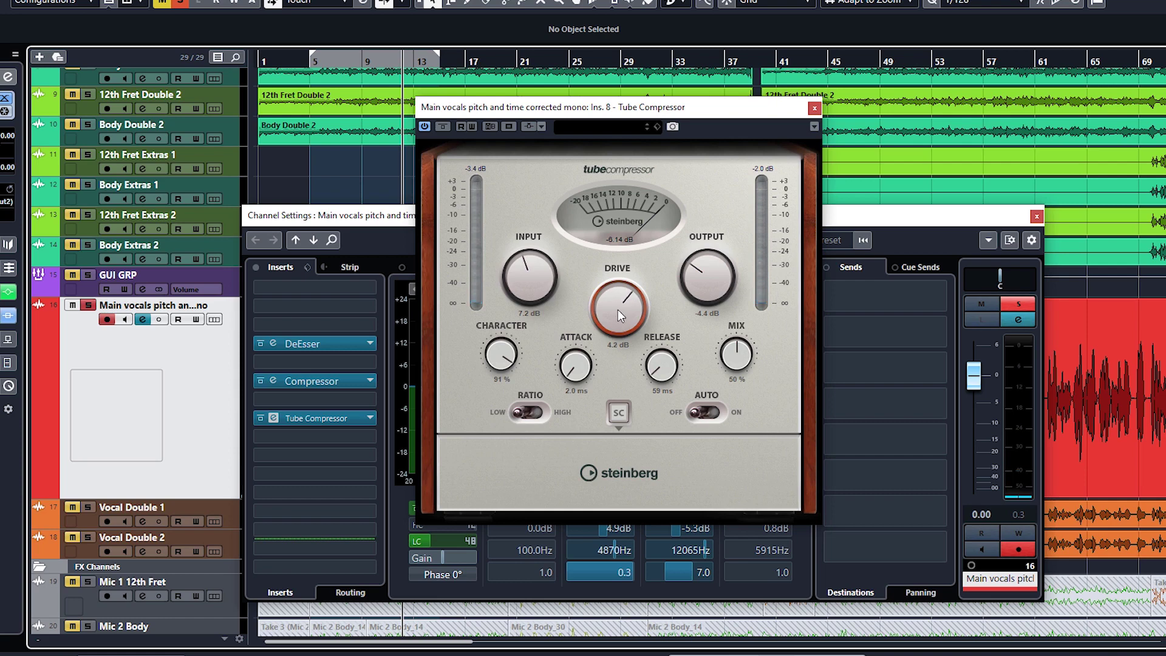
left_click_drag(502, 355, 499, 365)
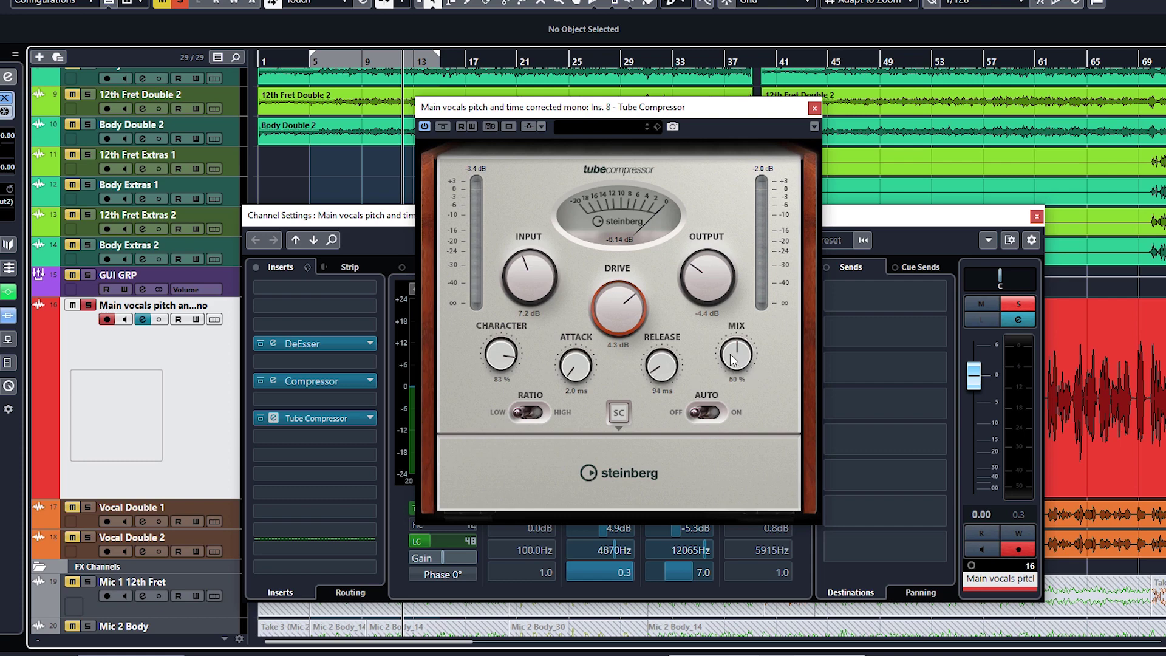
left_click(814, 107)
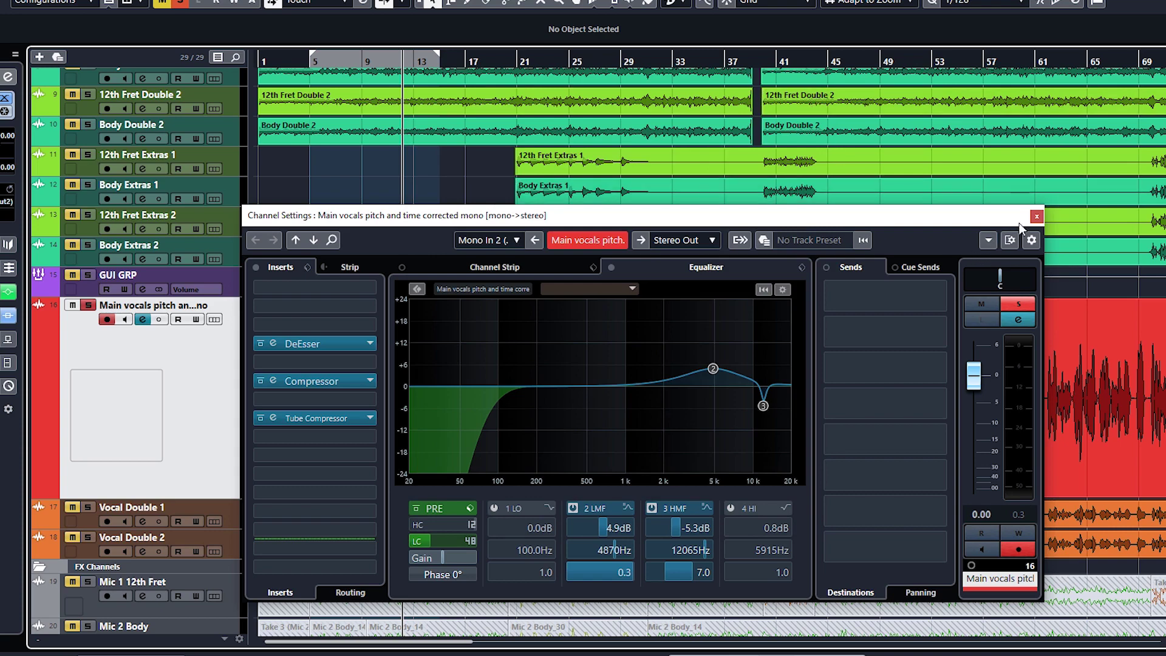
left_click(1036, 217)
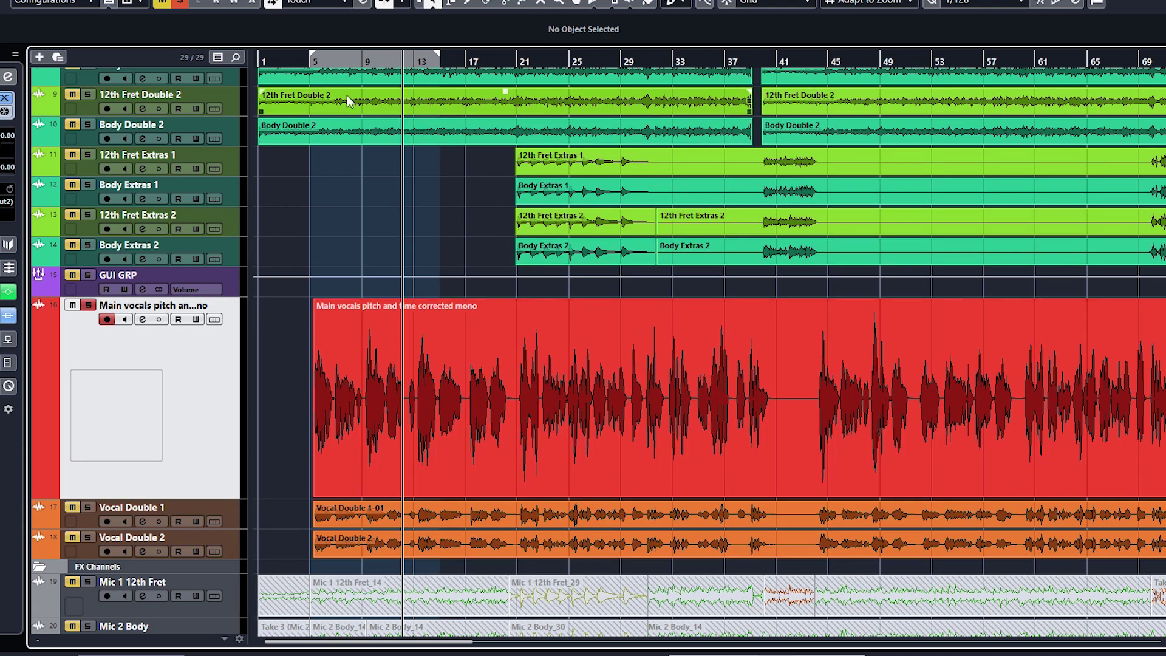
- Add a 0. 0. 0. 54 fade-in at the start of the main vocal clip and play it from just before bar 5
key("h")
key("h")
key("h")
key("h")
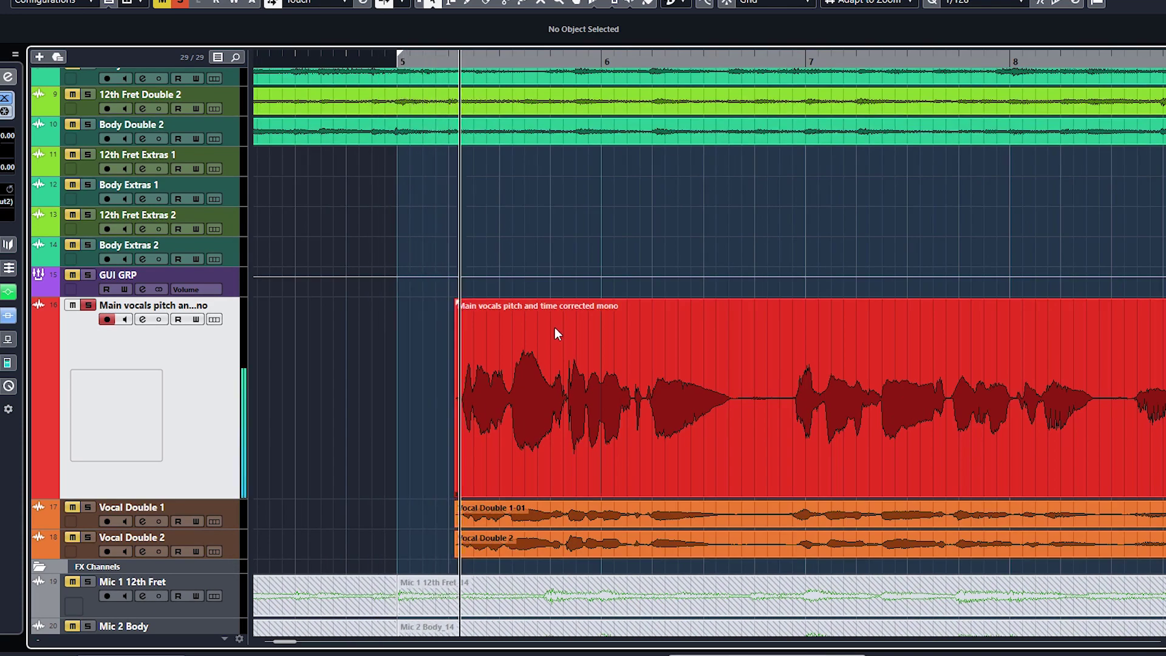
left_click(457, 300)
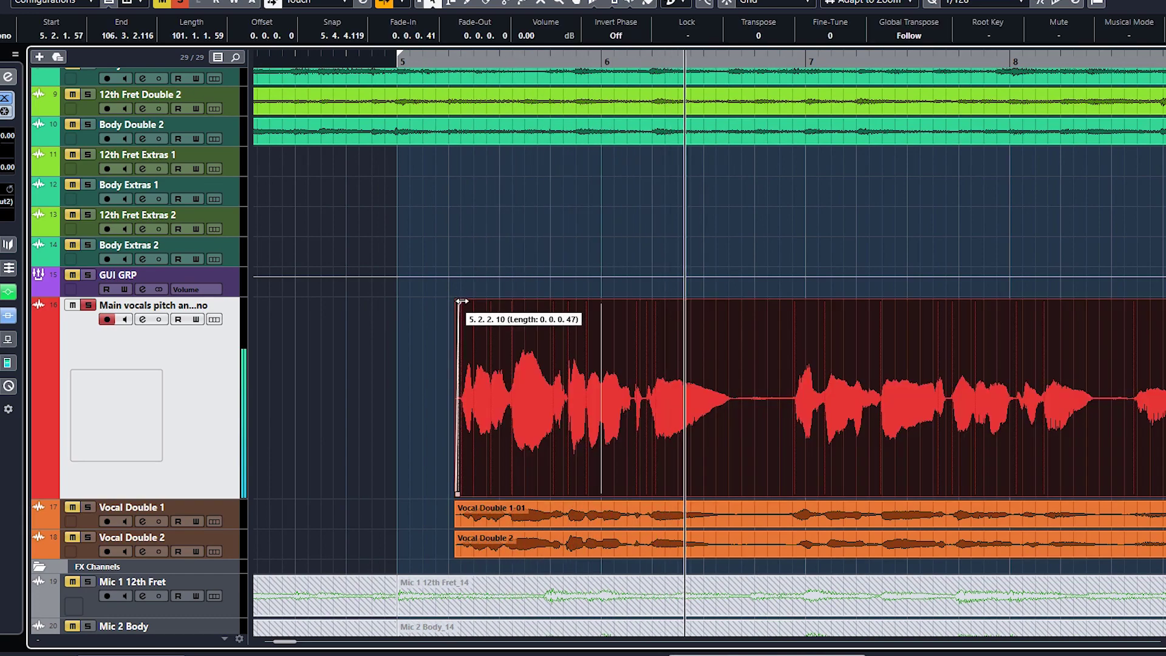
left_click(387, 59)
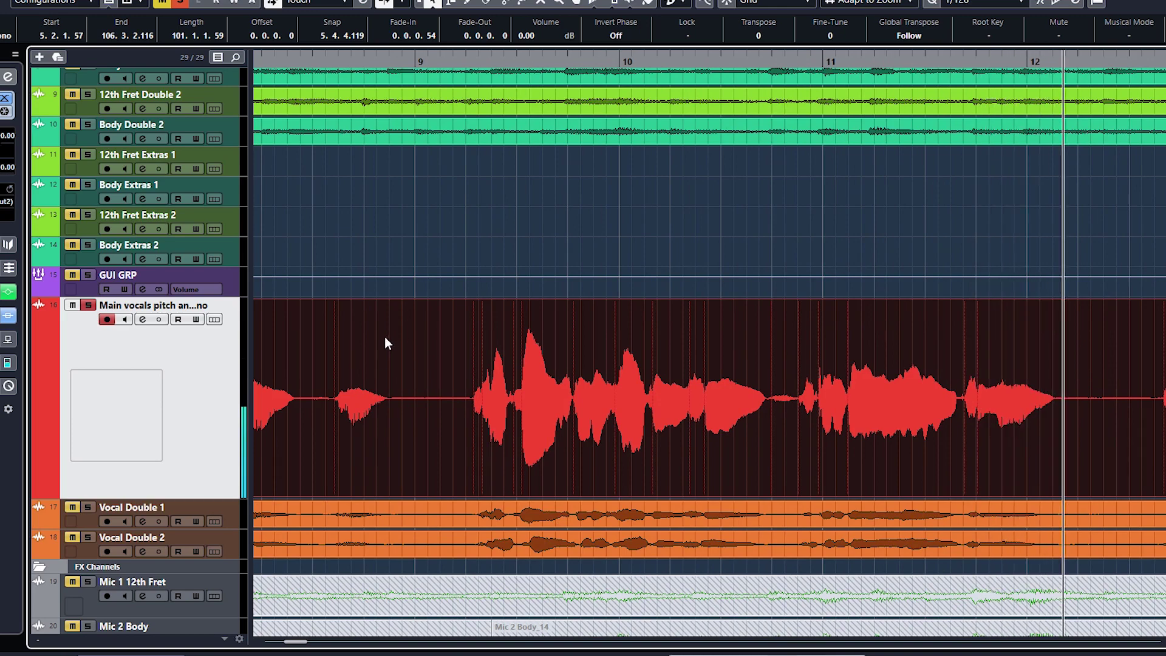
- Compare the waveform of the original main vocal clip with the Main vocals EQ Compress clip below it
key("g")
key("g")
key("g")
key("g")
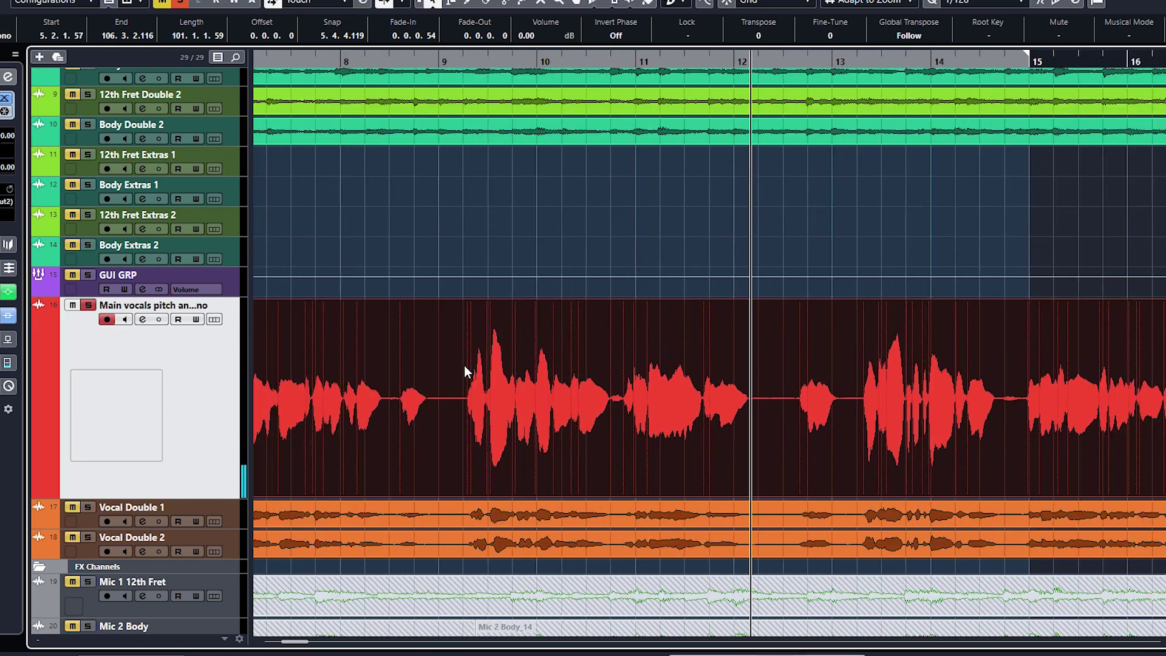
key("h")
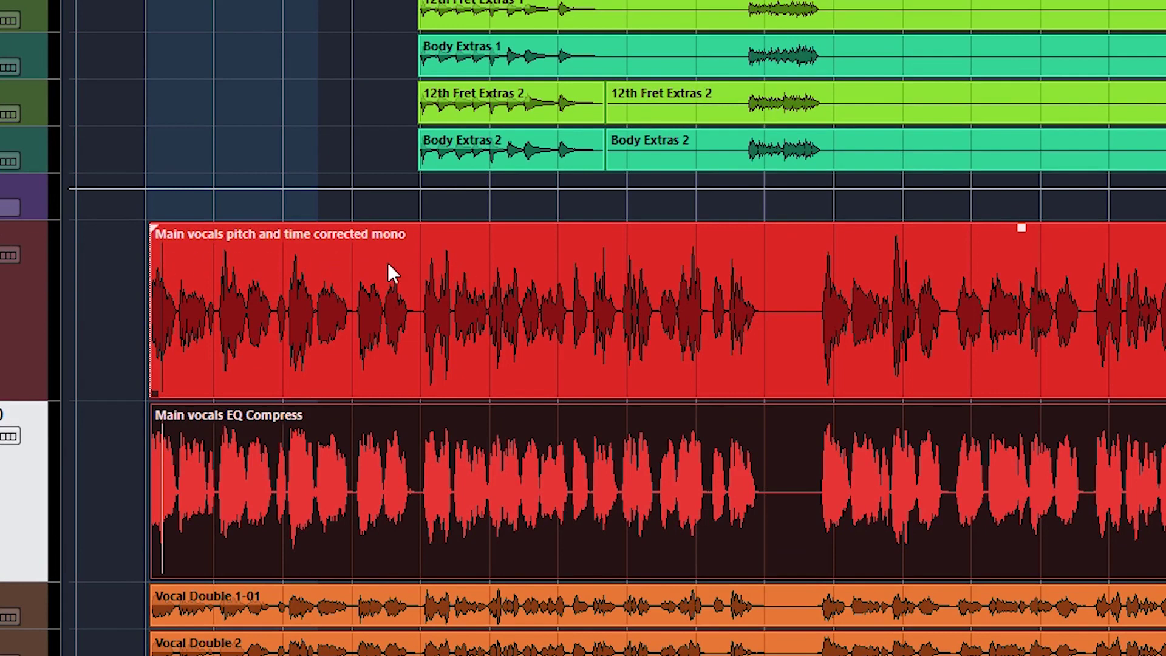
left_click(438, 422)
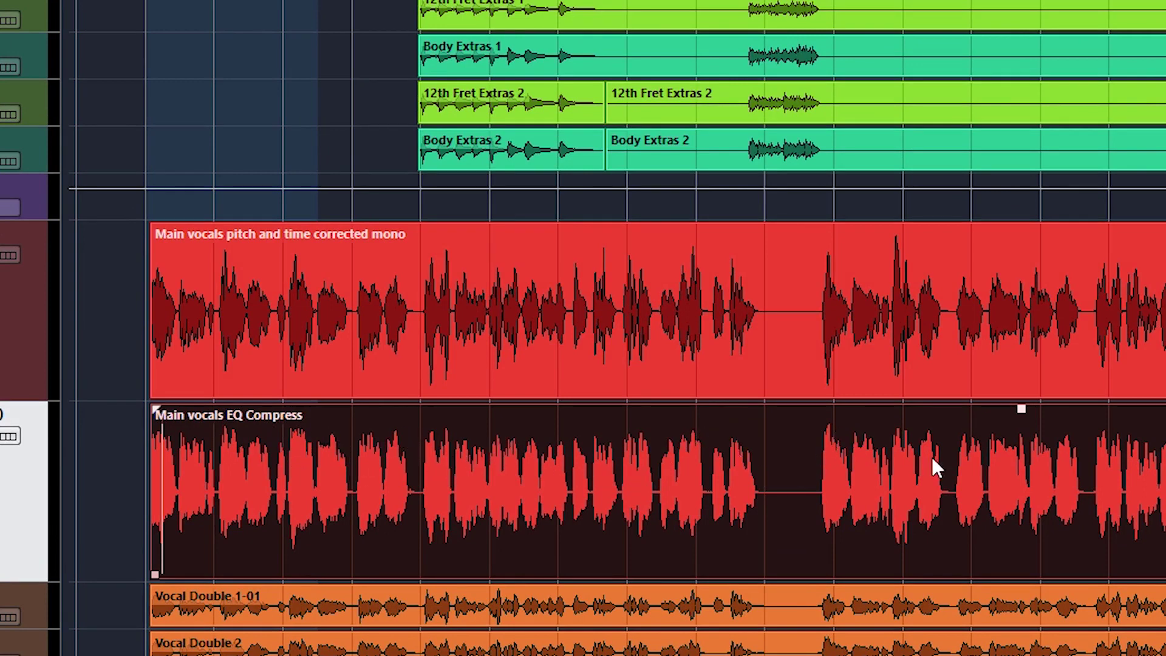
left_click(984, 244)
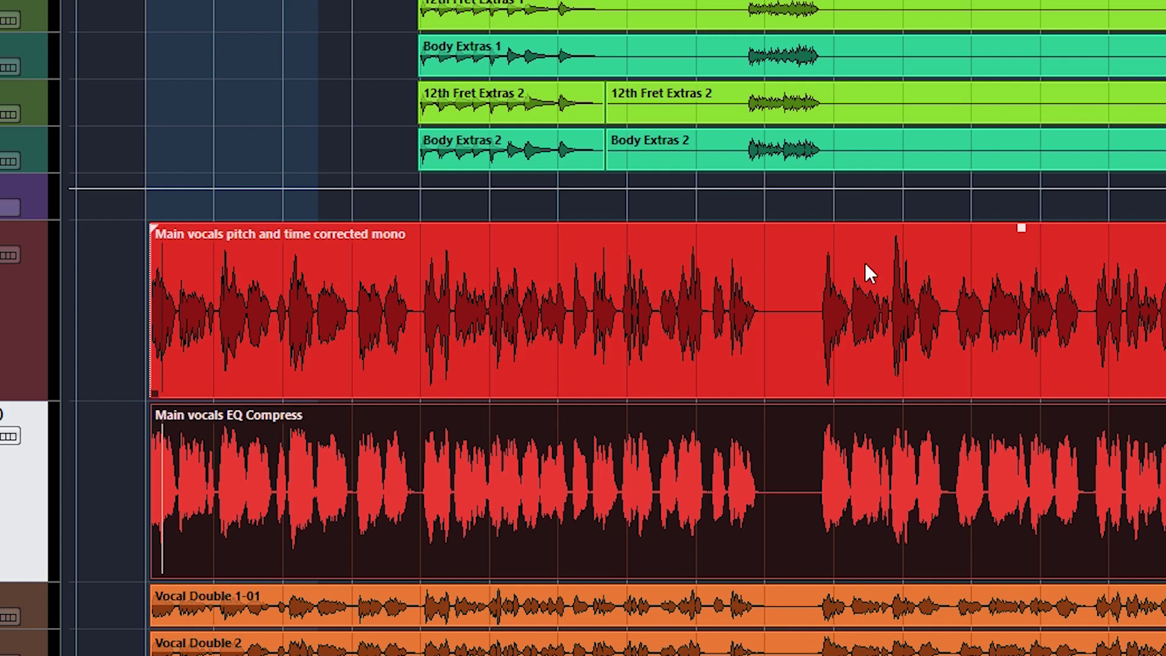
left_click(985, 425)
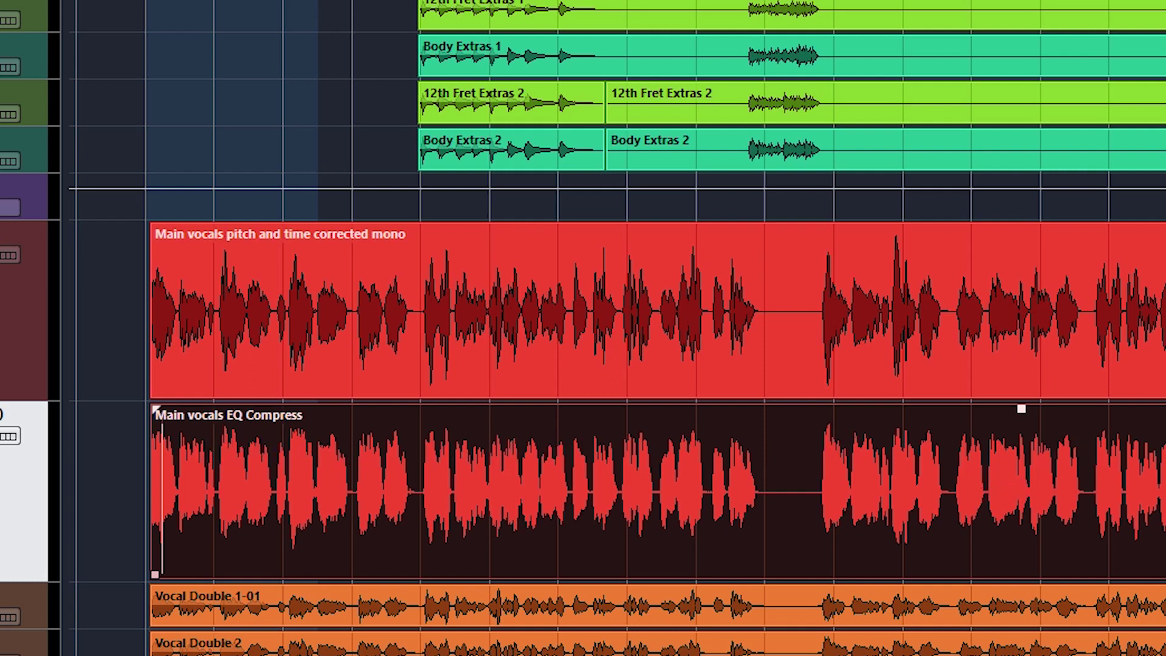
- Undo the Main vocals EQ Compress render to restore the original vocal clip, and review the main vocal's channel settings
left_click(304, 390)
left_click(106, 401)
key("shift+m")
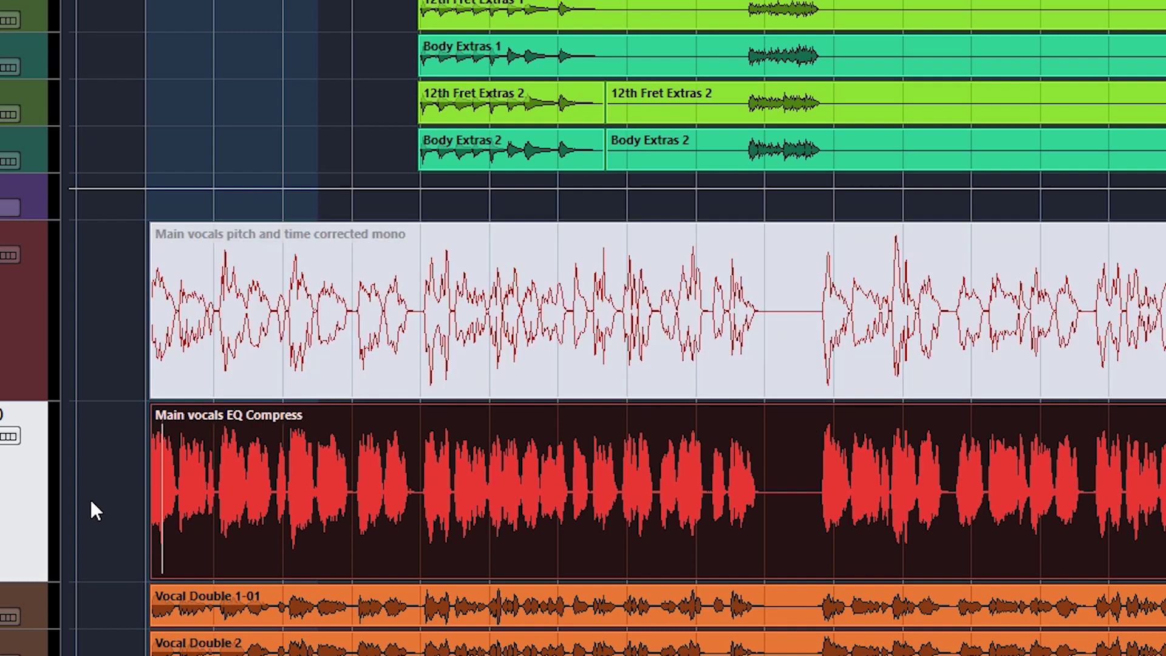
key("ctrl+z")
left_click(312, 303)
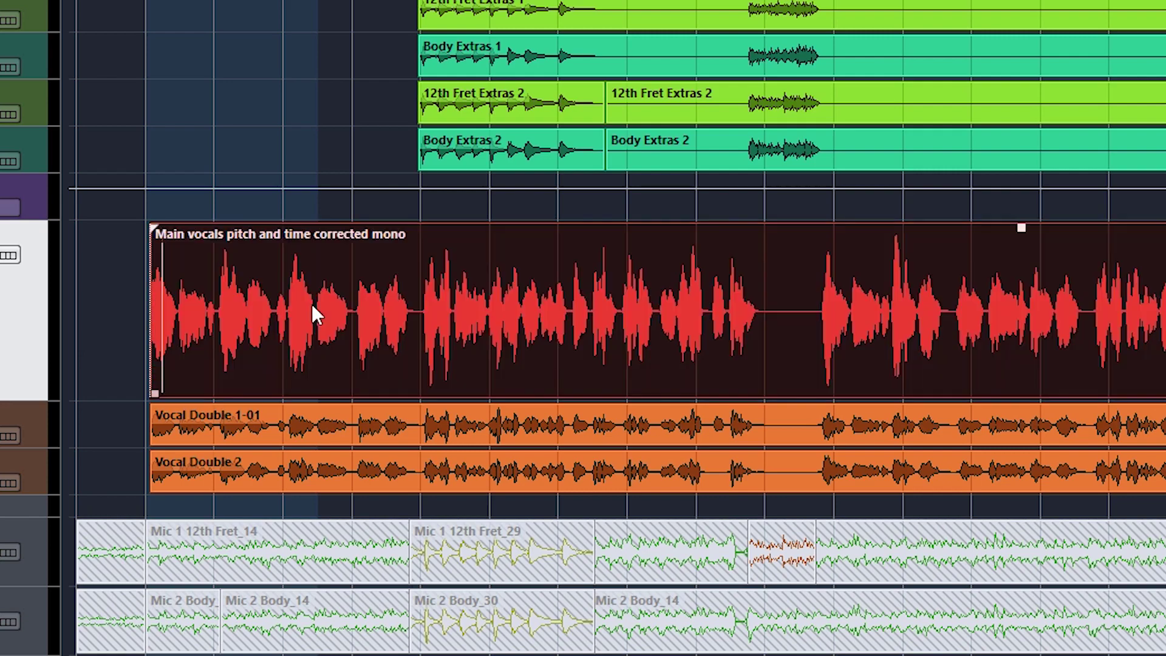
key("e")
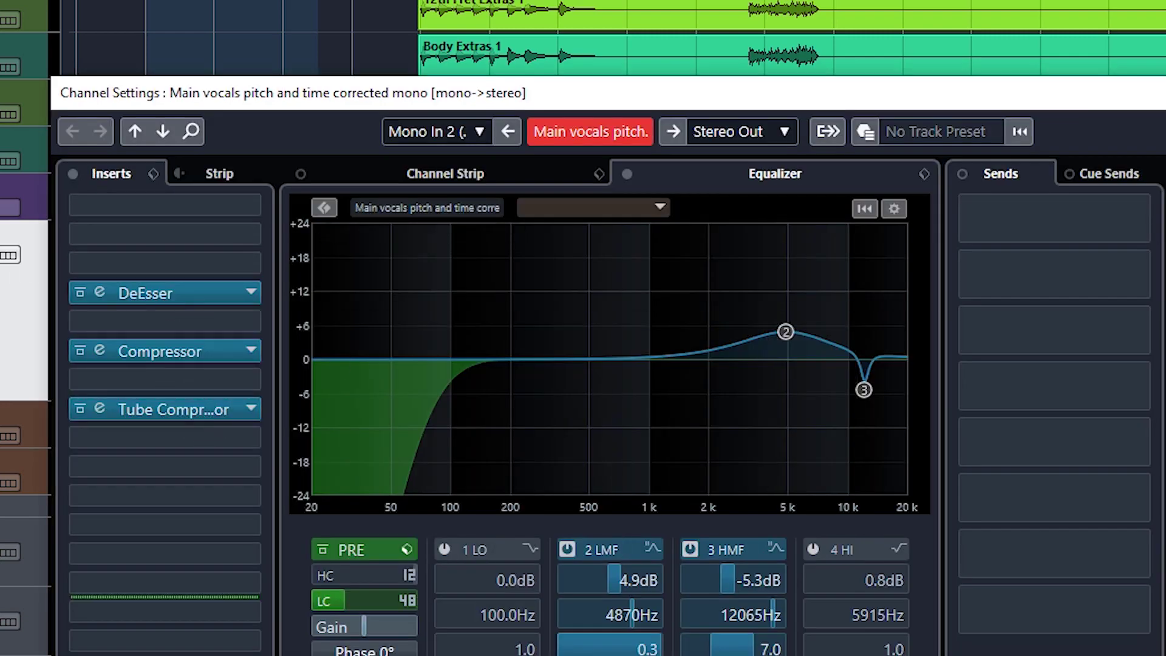
key("e")
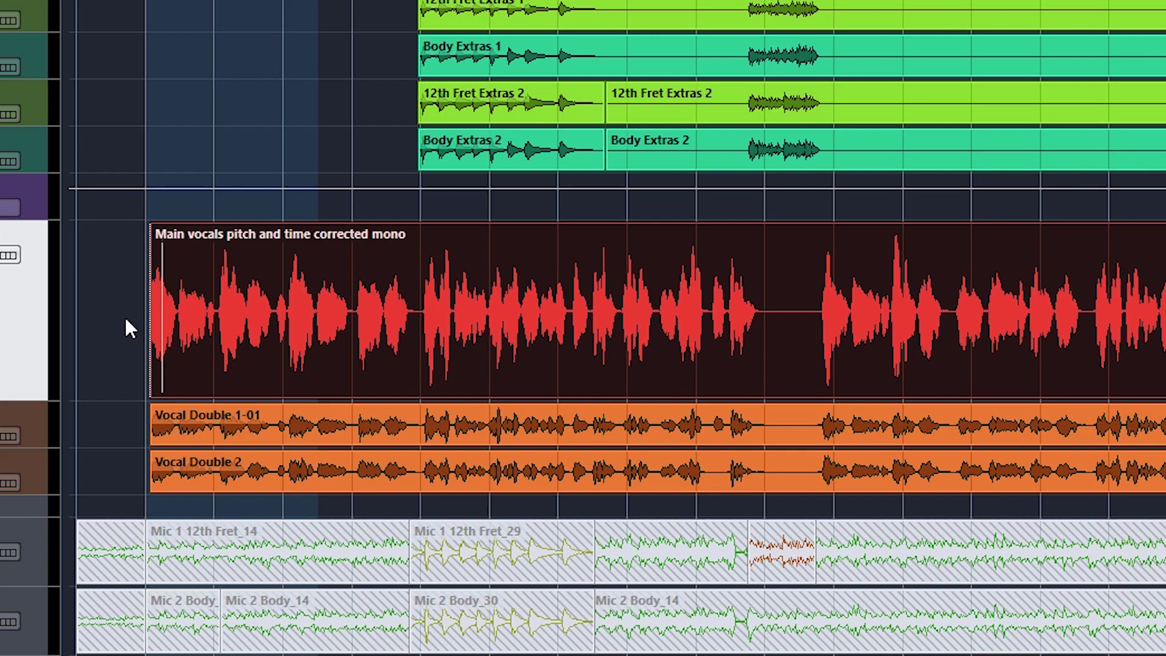
- Select the Vocal Double 1 track to look at it, and return to the main vocal track
mouse_move(184, 319)
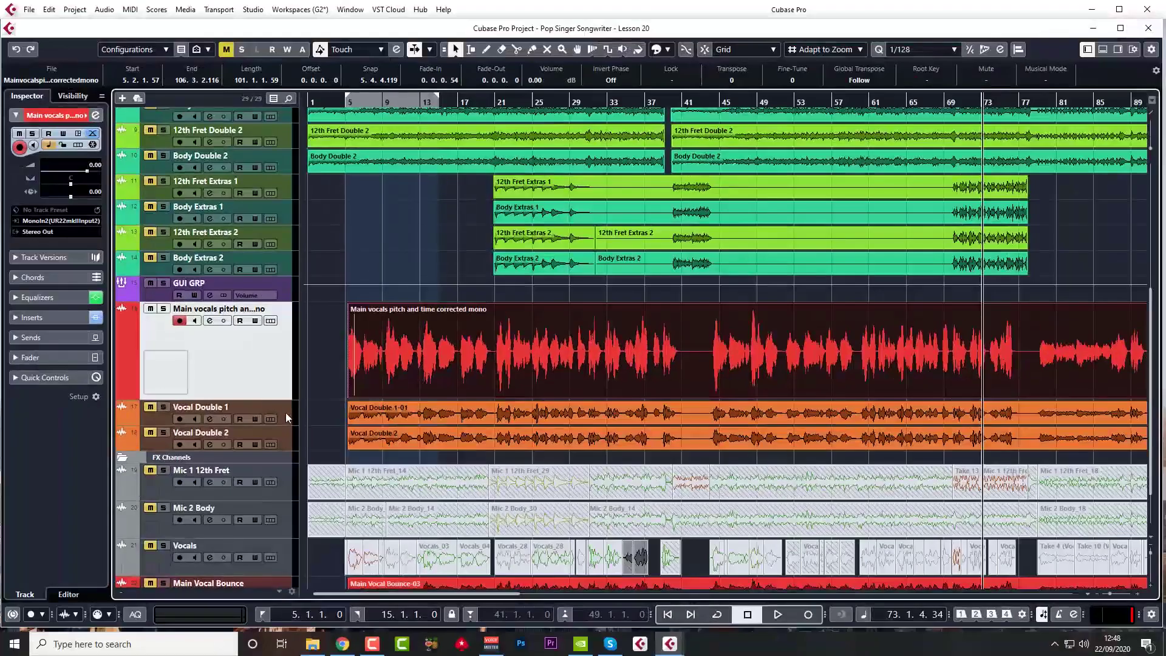
left_click(36, 423)
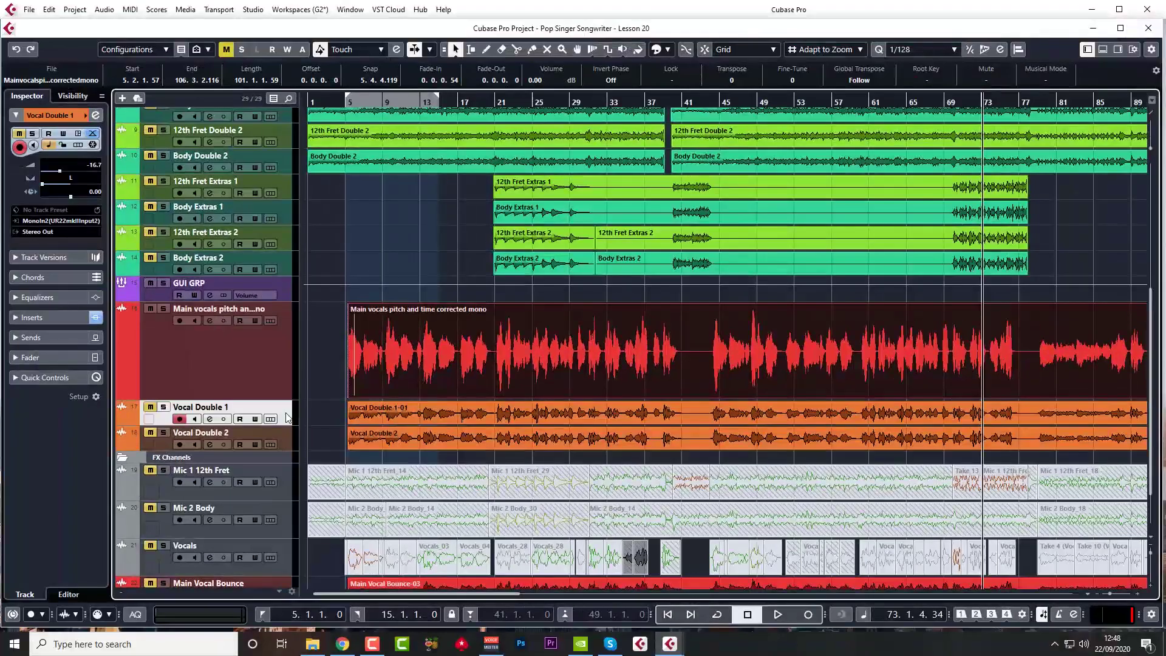
mouse_move(370, 414)
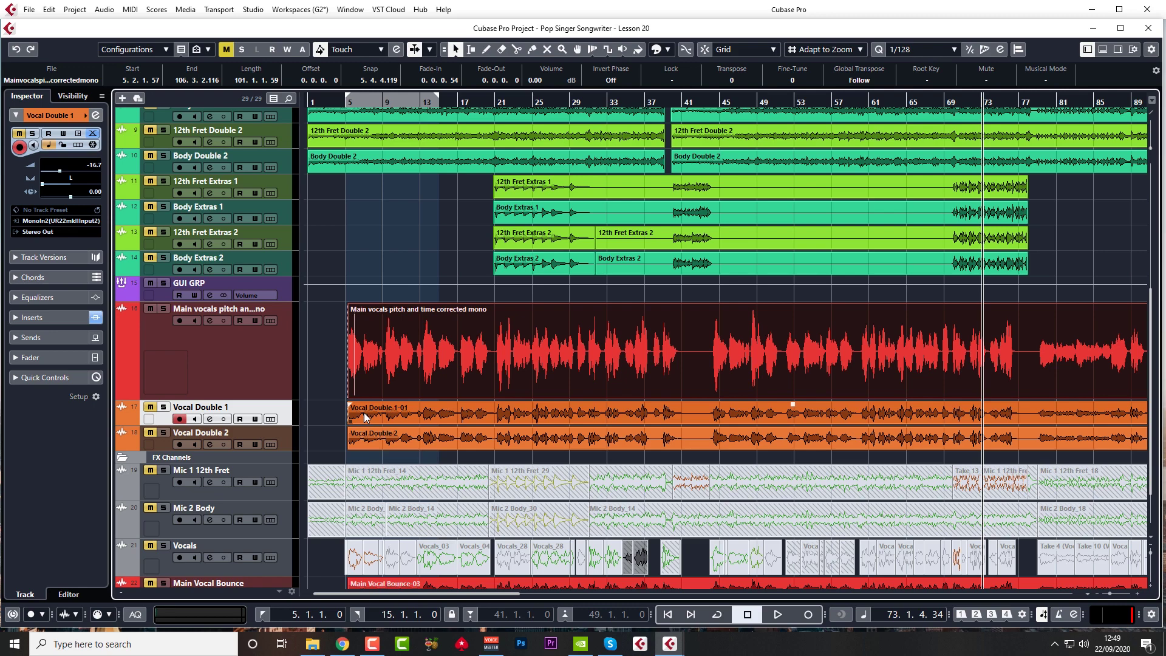
left_click(275, 352)
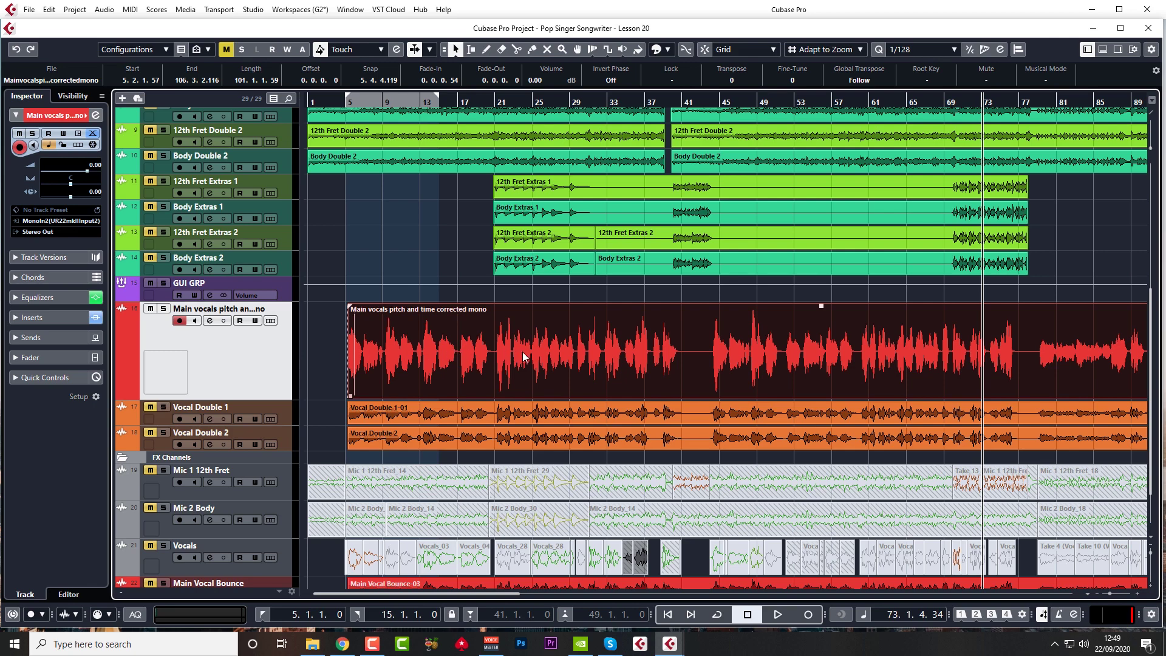